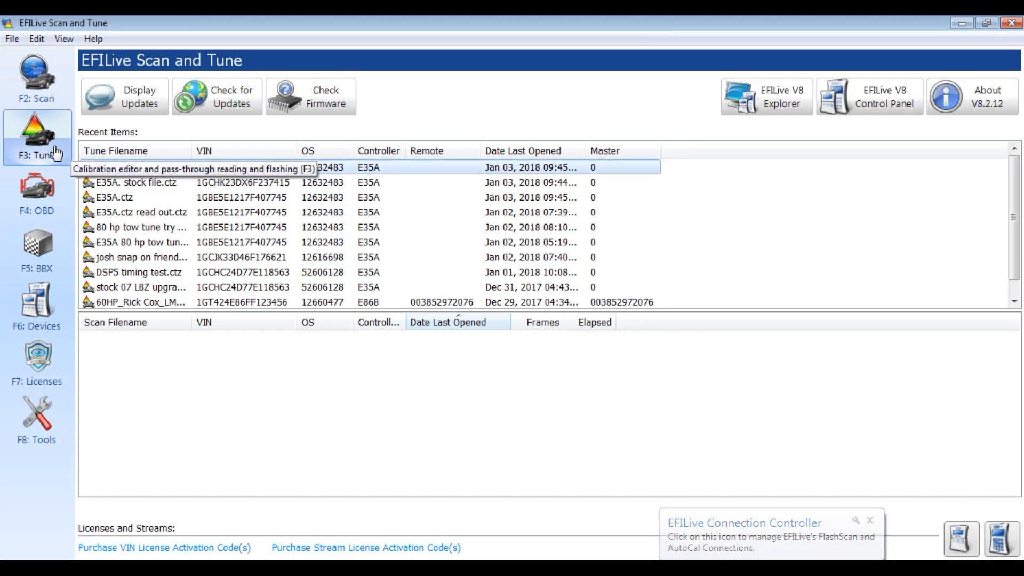
# Launch the EFILive Tune Tool from the F3: Tune sidebar entry.
pyautogui.click(53, 145)
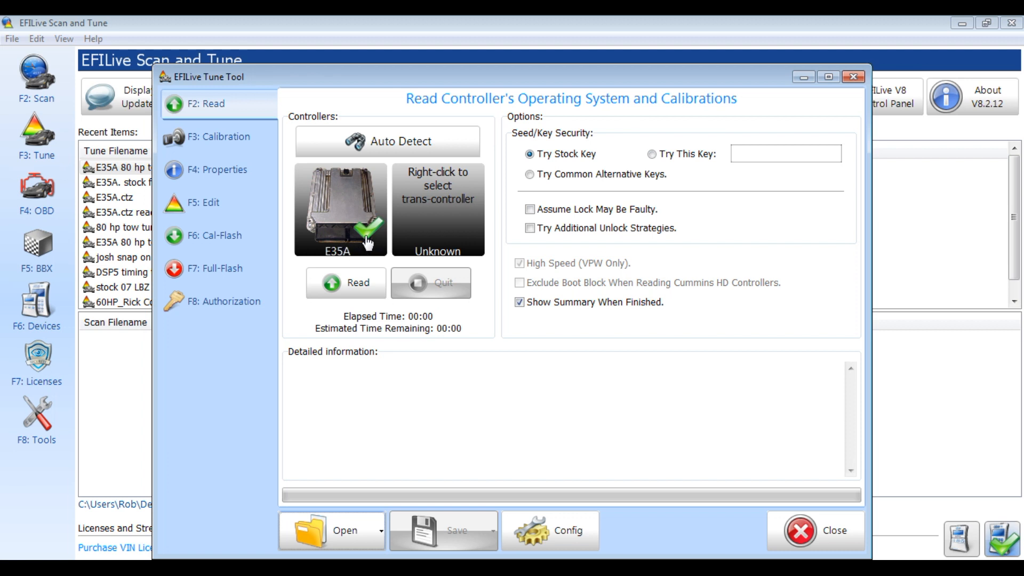
# Read the E35A controller, which stops with error $0538 about DSP5 operating systems.
pyautogui.click(357, 283)
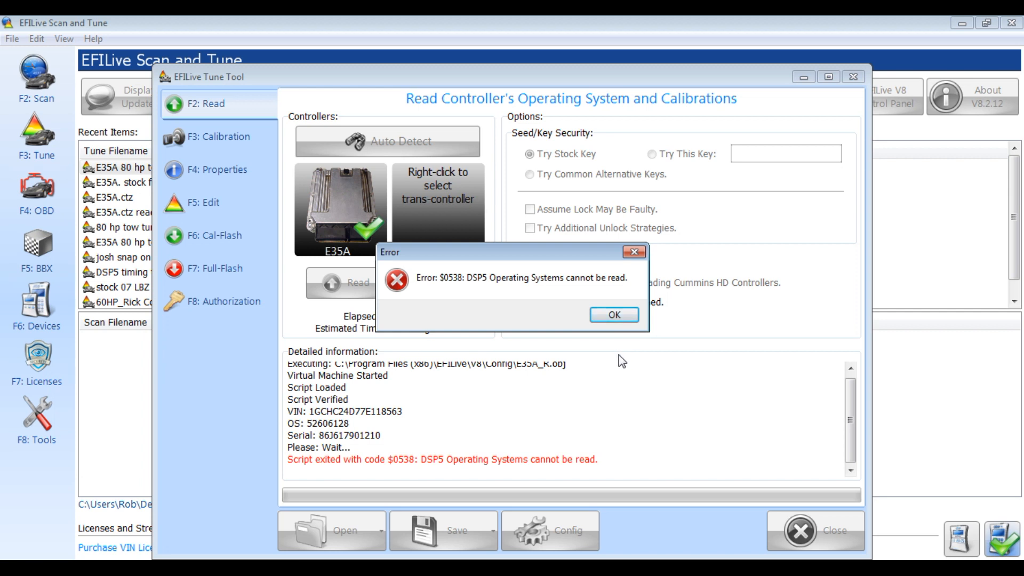
# Dismiss the DSP5 read error and start the 15-second ignition-off countdown.
pyautogui.click(613, 315)
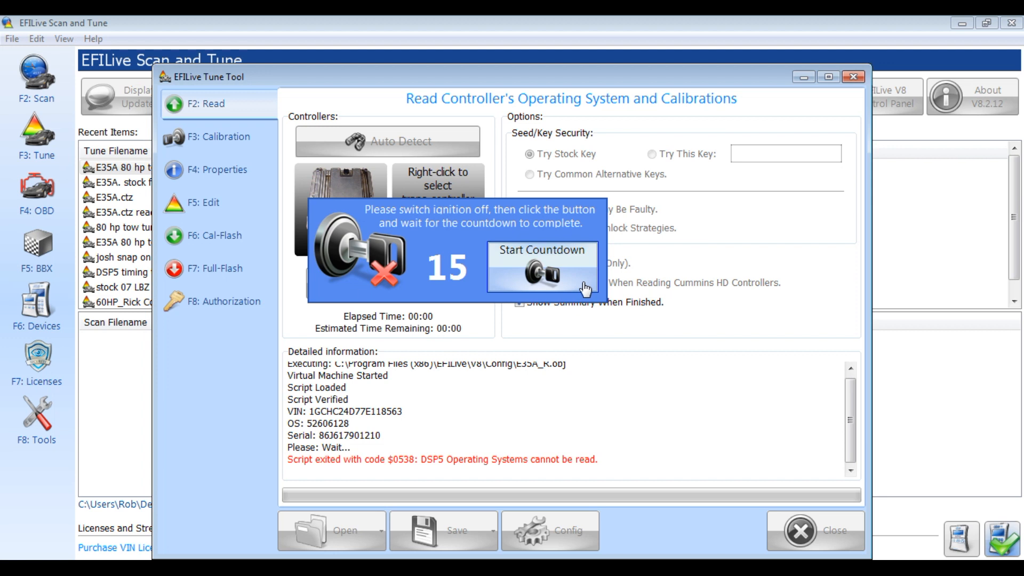
pyautogui.click(586, 289)
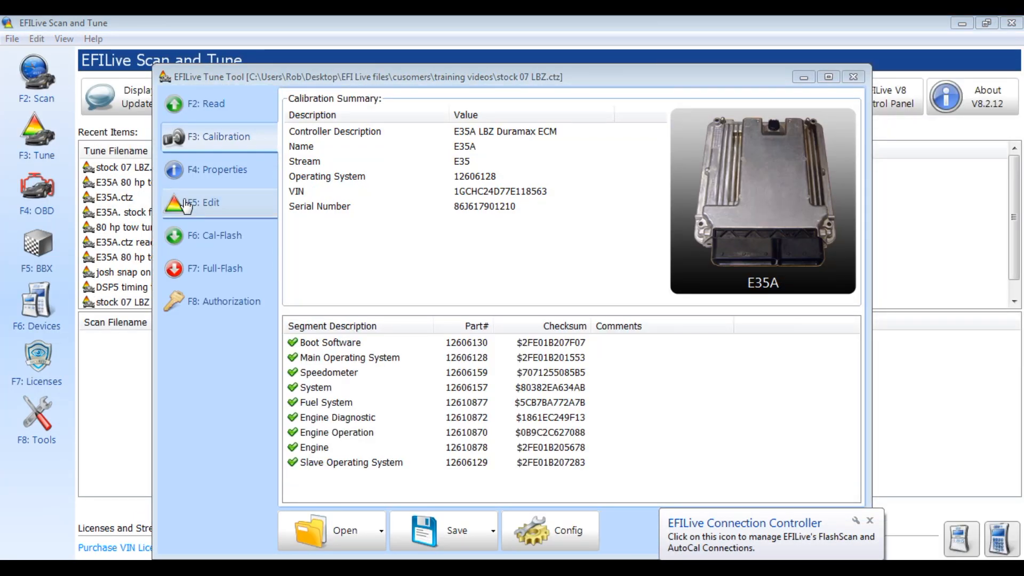
# Open the read stock 07 LBZ calibration in the EFILive V7.5 editor.
pyautogui.click(230, 214)
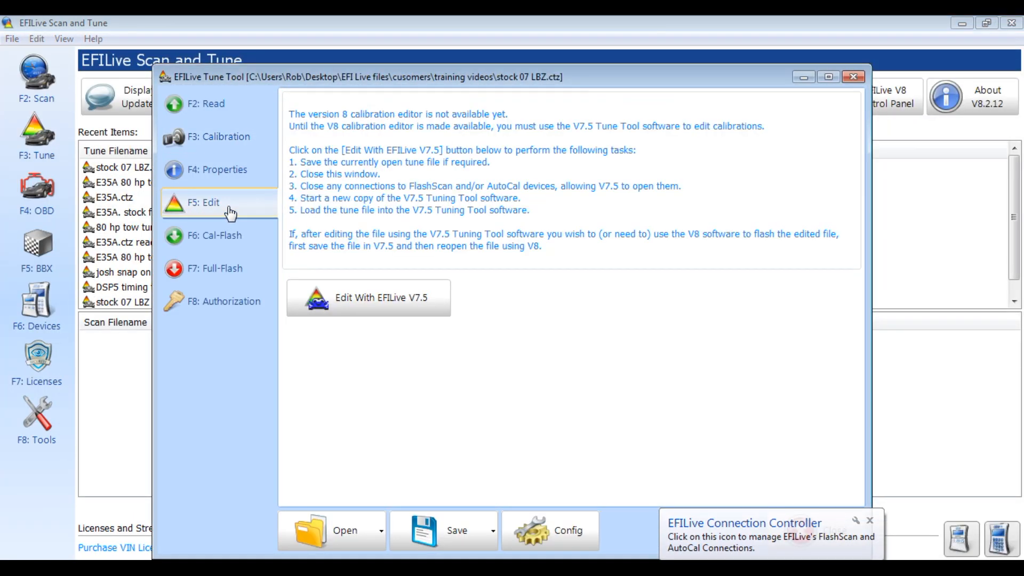
pyautogui.click(376, 305)
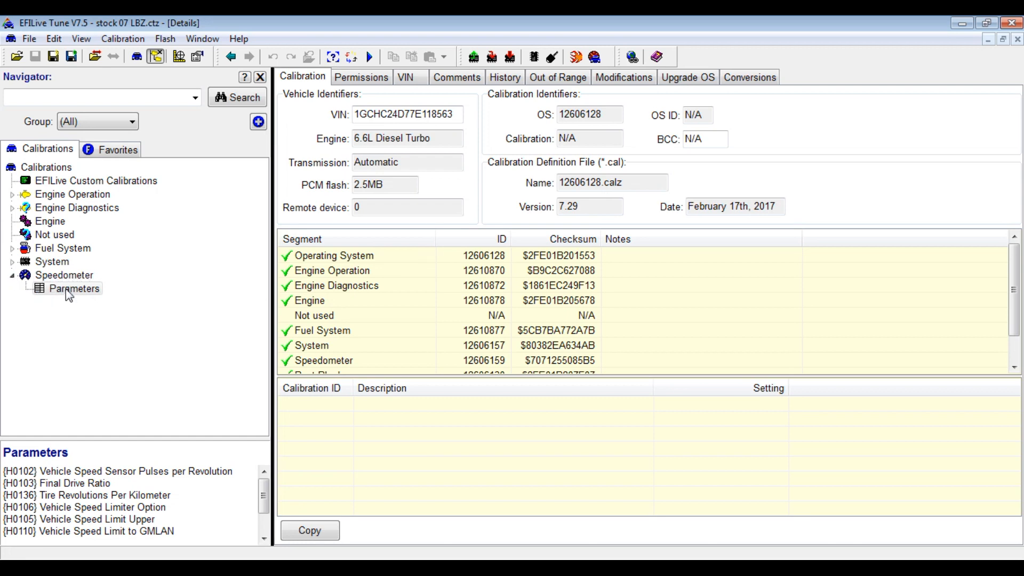
# Open the Speedometer Parameters table and check the 682 tire revolutions per mile value.
pyautogui.doubleClick(69, 291)
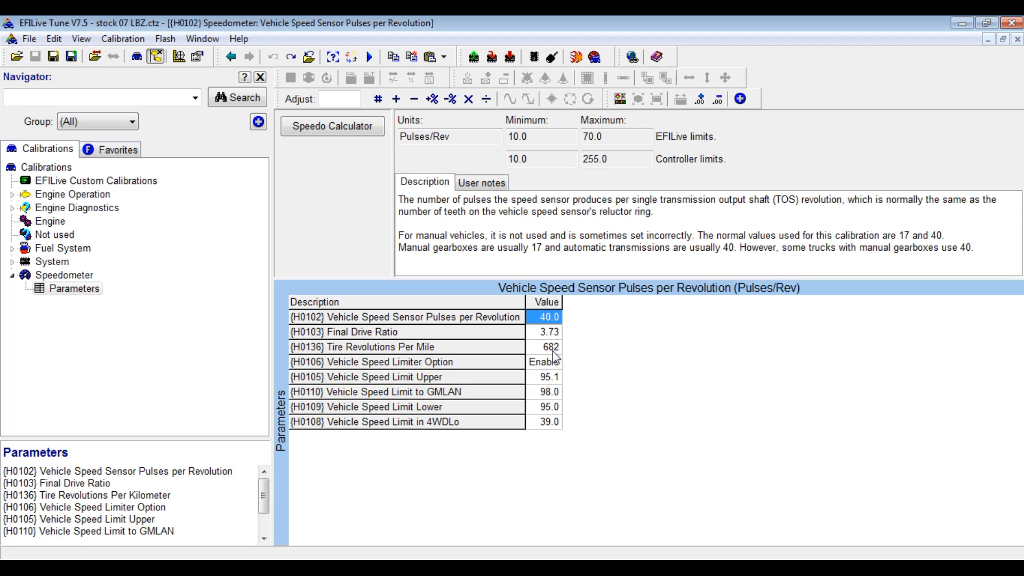
pyautogui.click(539, 350)
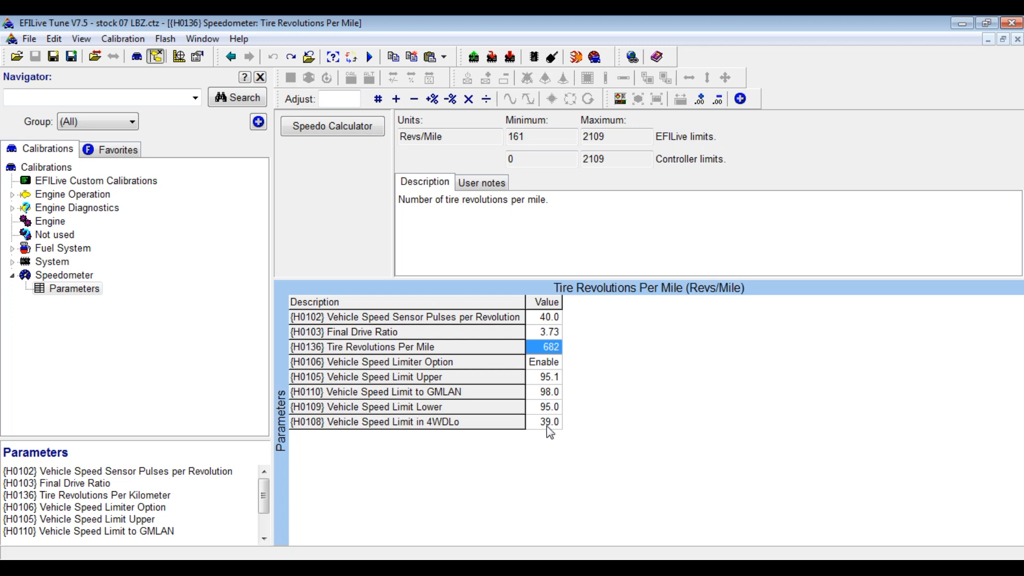
# Set the Upper, GMLAN and Lower vehicle speed limits each to 150.0 mph.
pyautogui.click(534, 378)
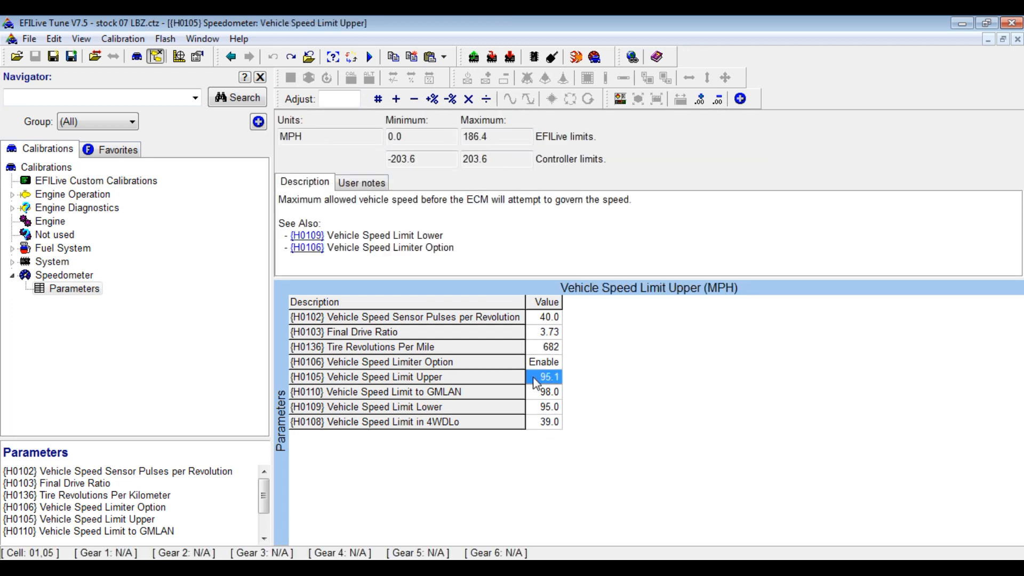
pyautogui.write('15')
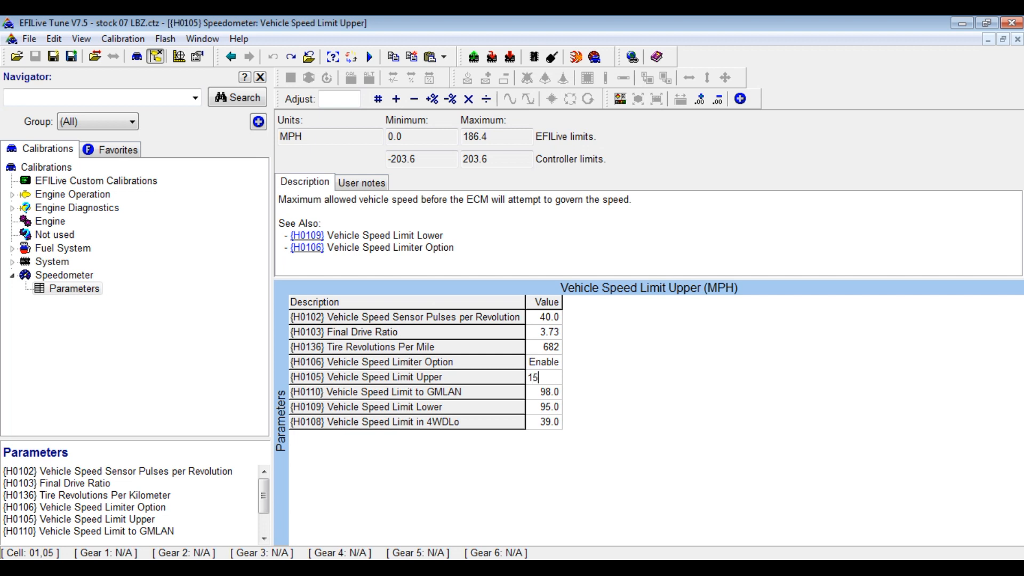
pyautogui.write('0')
pyautogui.click(544, 396)
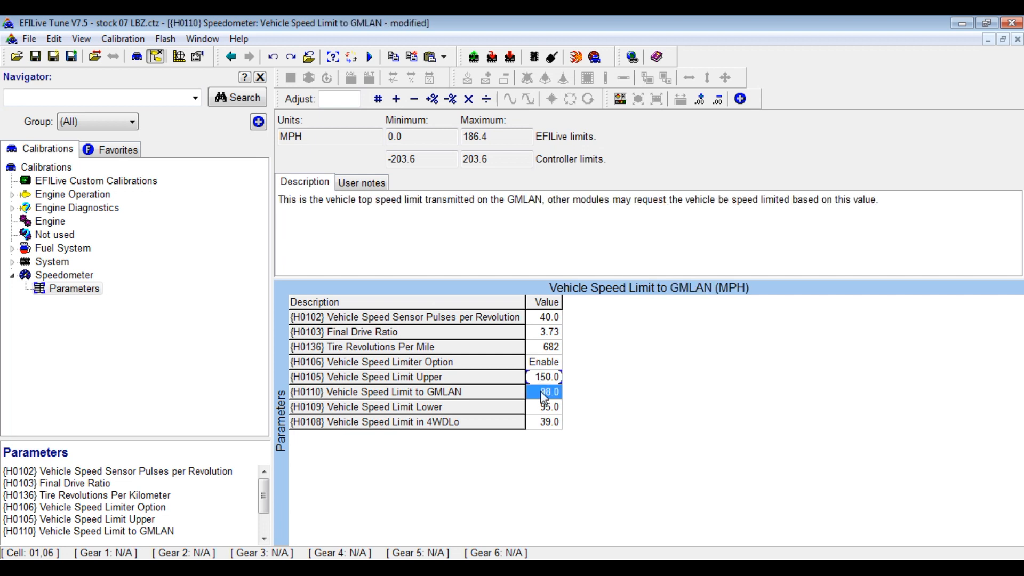
pyautogui.write('150')
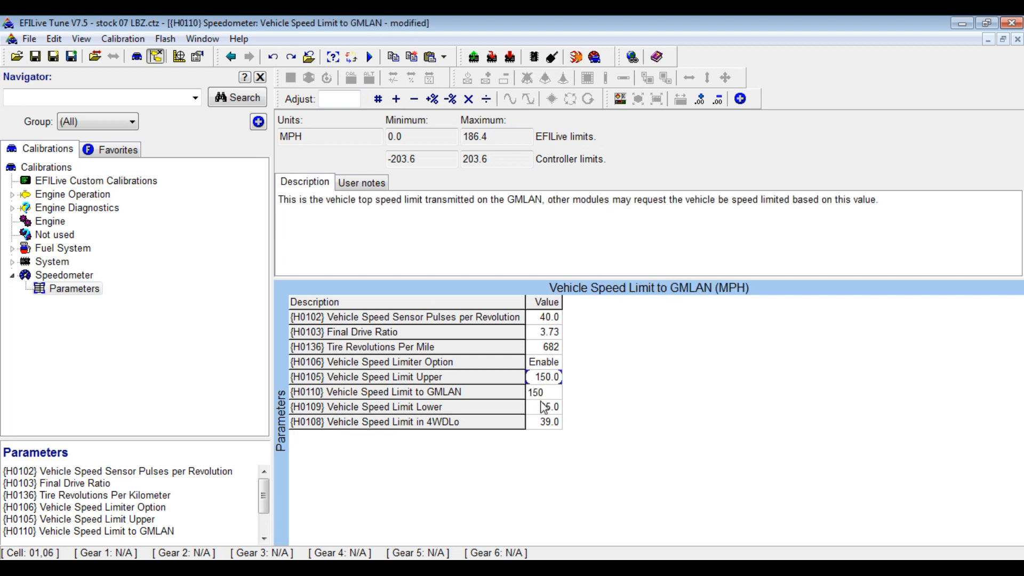
pyautogui.click(544, 408)
pyautogui.write('1')
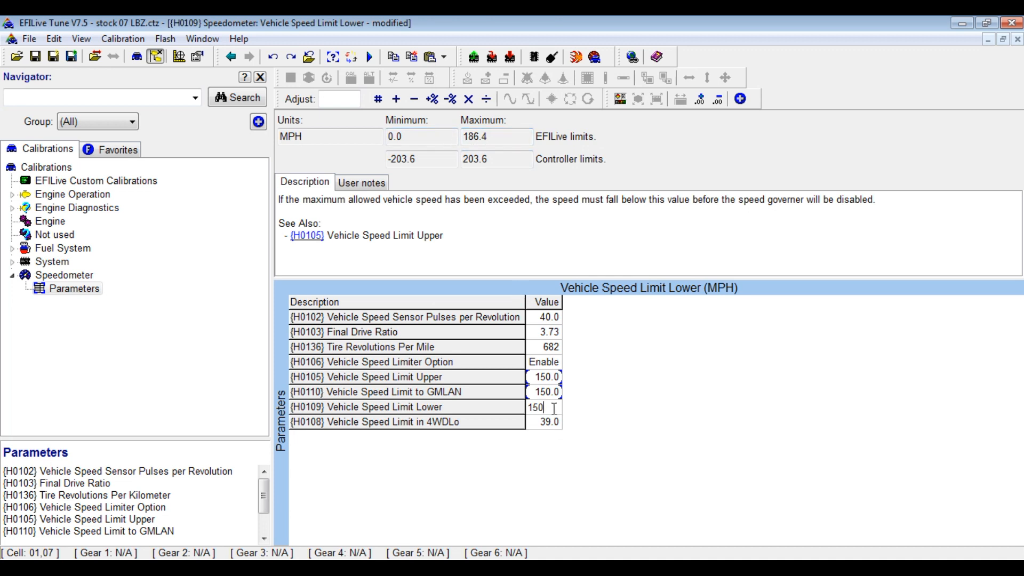
pyautogui.click(552, 421)
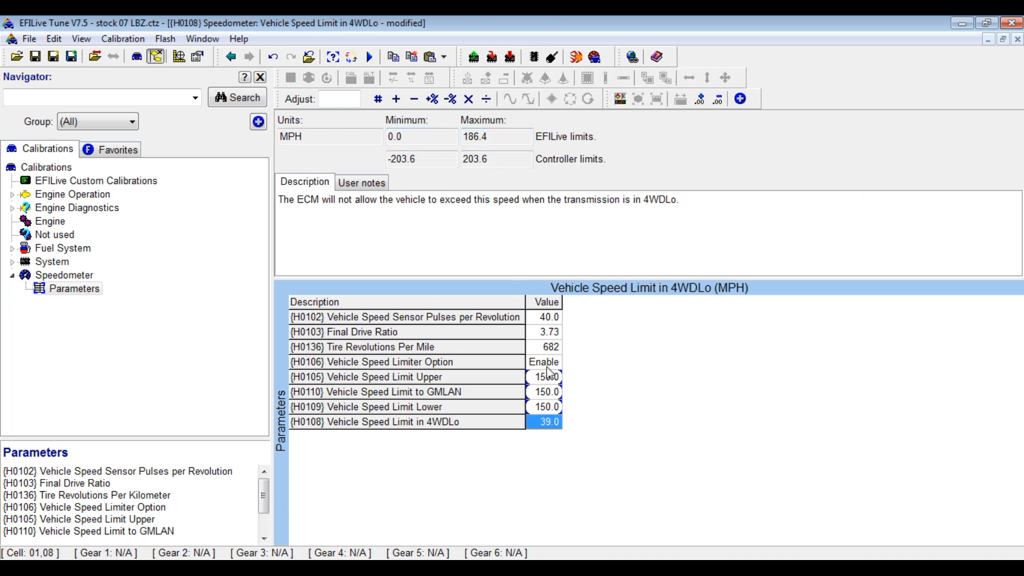
pyautogui.click(548, 352)
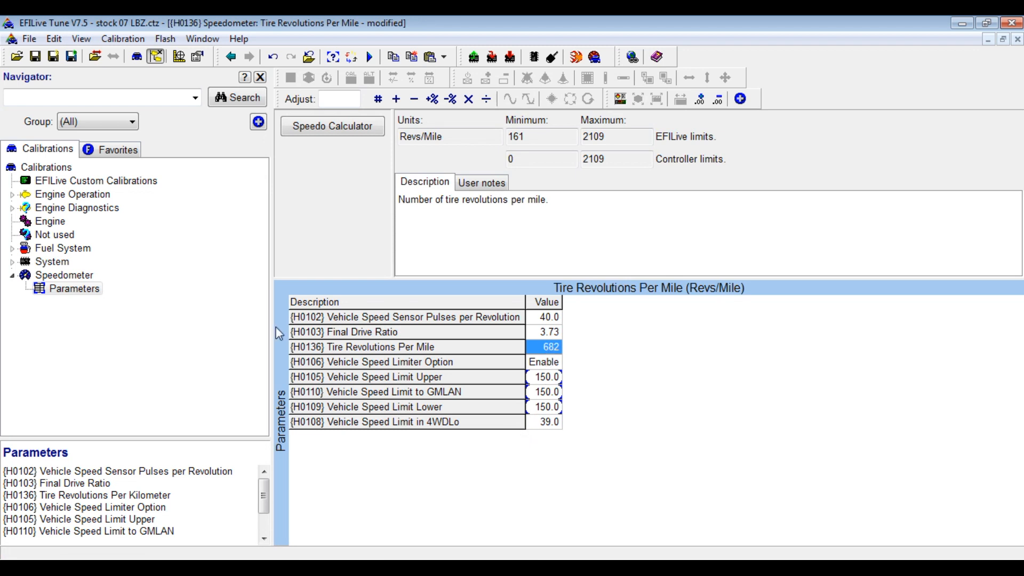
pyautogui.click(12, 276)
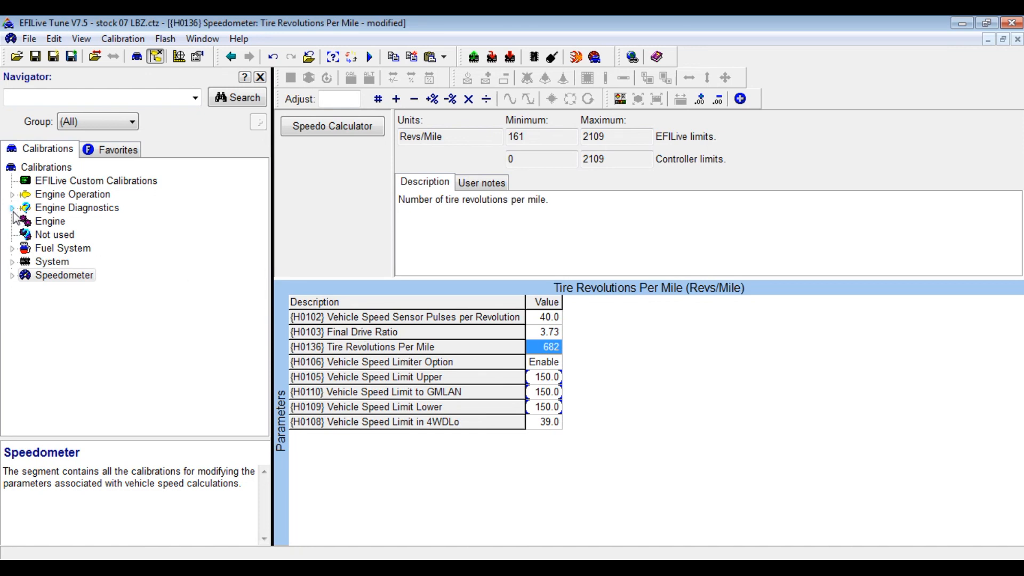
pyautogui.click(12, 209)
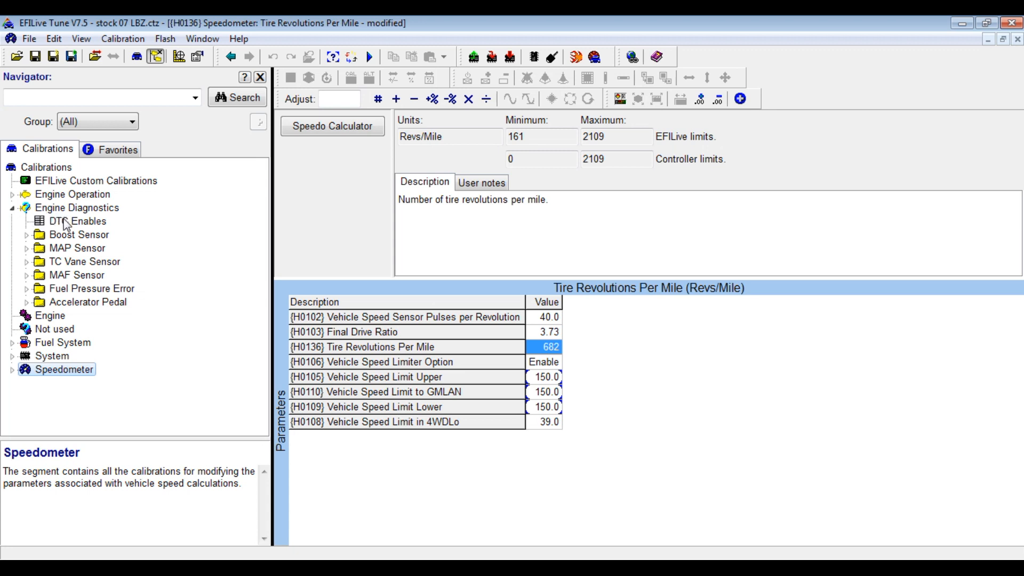
pyautogui.click(67, 224)
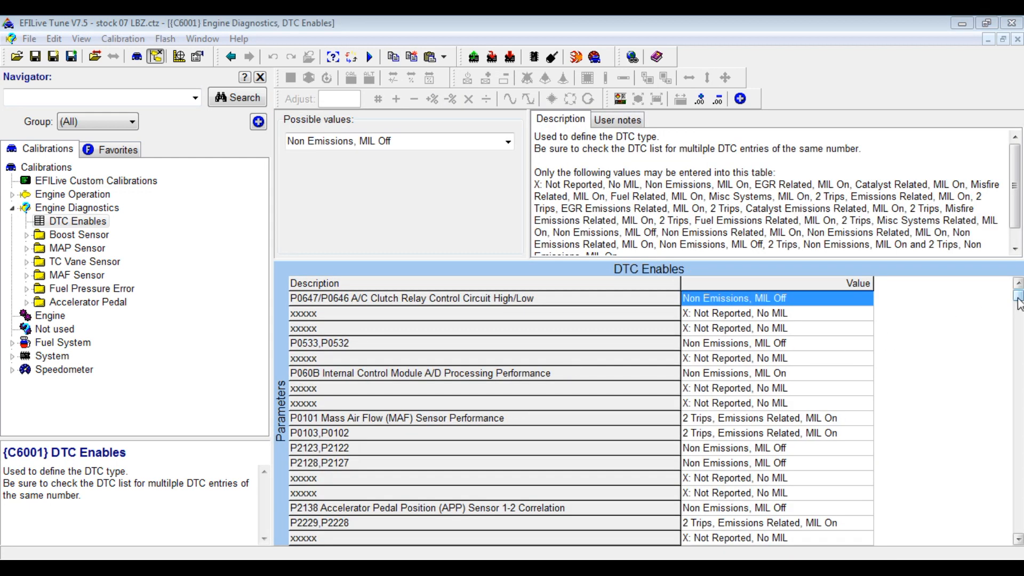
pyautogui.moveTo(1016, 304)
pyautogui.mouseDown()
pyautogui.moveTo(1023, 459)
pyautogui.moveTo(1020, 296)
pyautogui.mouseUp()
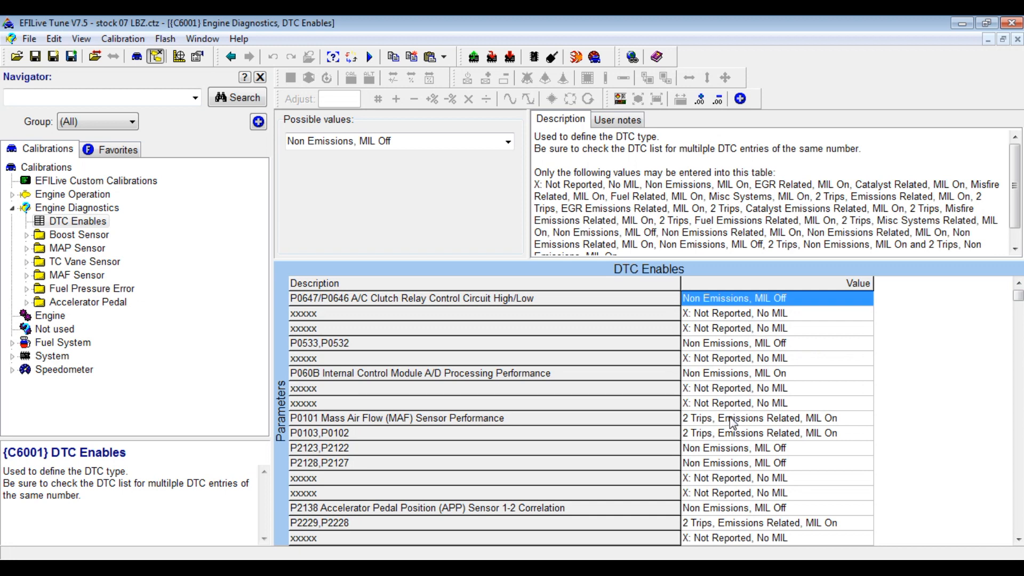
pyautogui.click(764, 421)
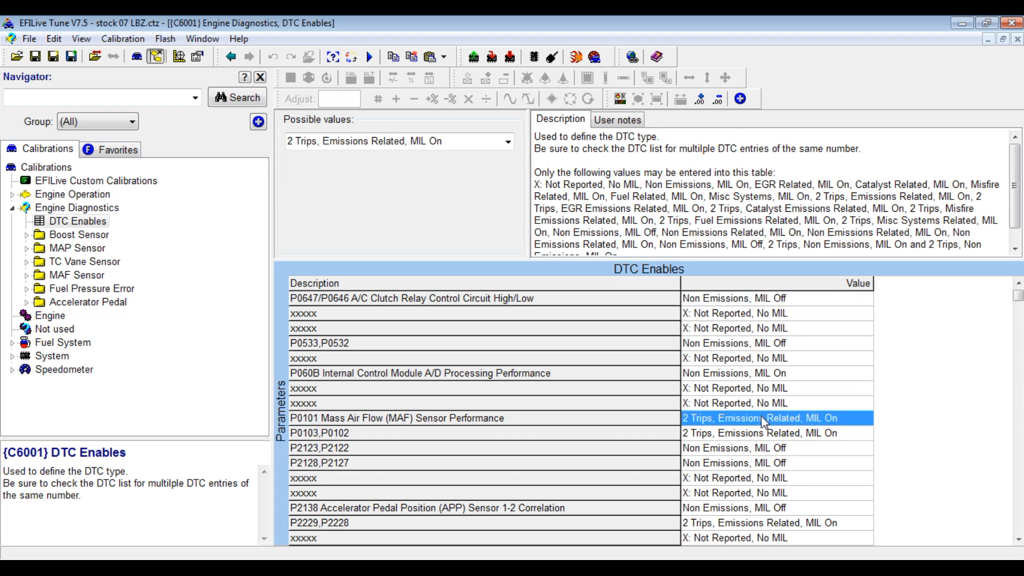
pyautogui.click(508, 142)
pyautogui.scroll(3, 507, 184)
pyautogui.moveTo(510, 176)
pyautogui.mouseDown()
pyautogui.moveTo(510, 220)
pyautogui.moveTo(508, 186)
pyautogui.mouseUp()
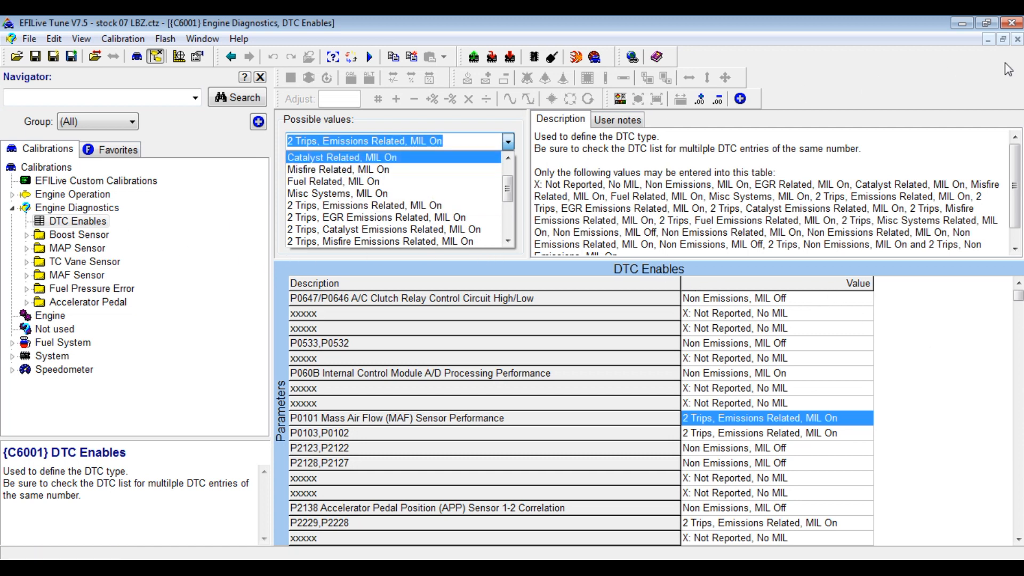
pyautogui.click(1020, 43)
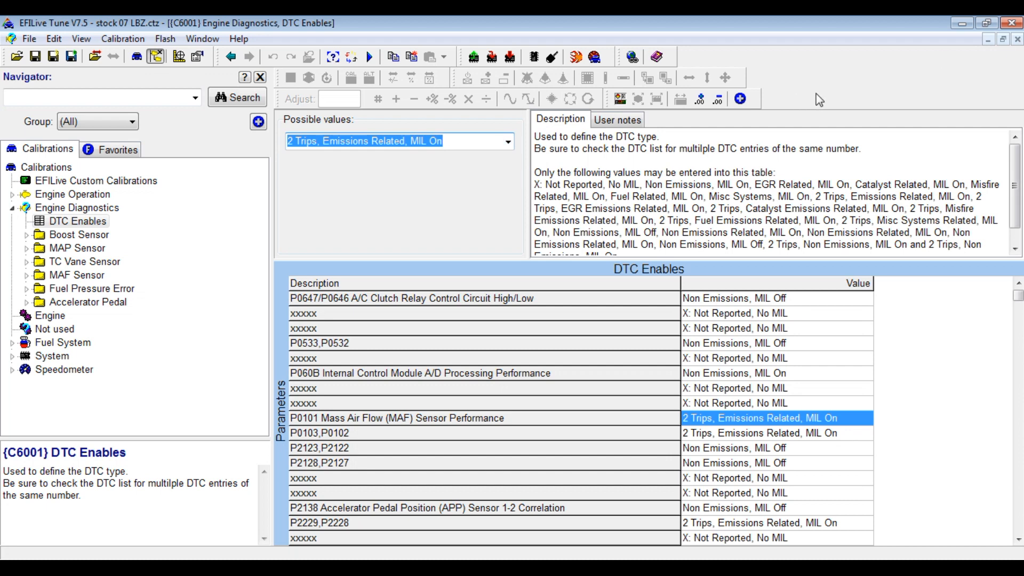
pyautogui.click(1017, 40)
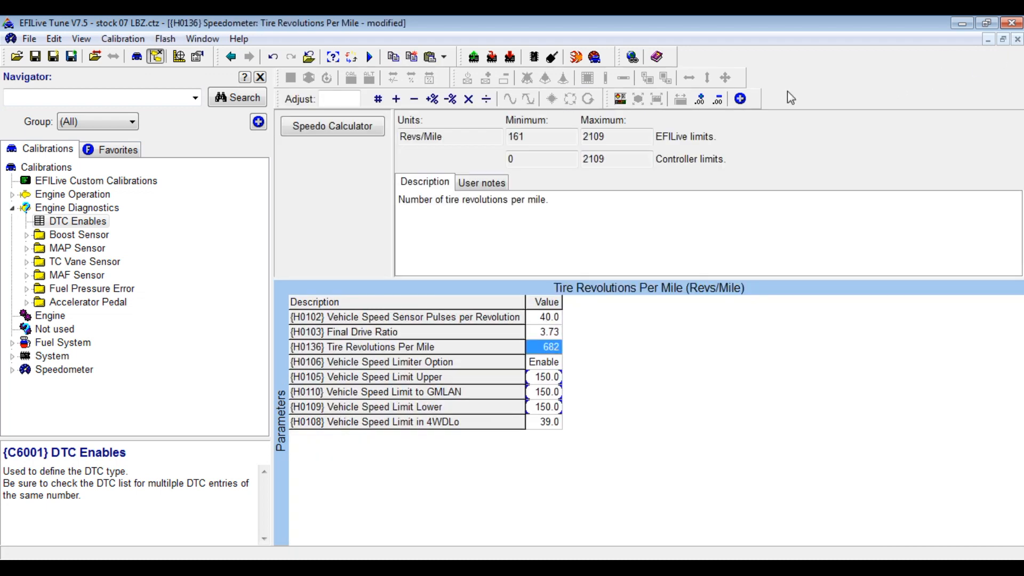
# Open the B1102 Torque Based Fuel table under Engine Operation > Injection Amount > Torque Reference.
pyautogui.click(11, 208)
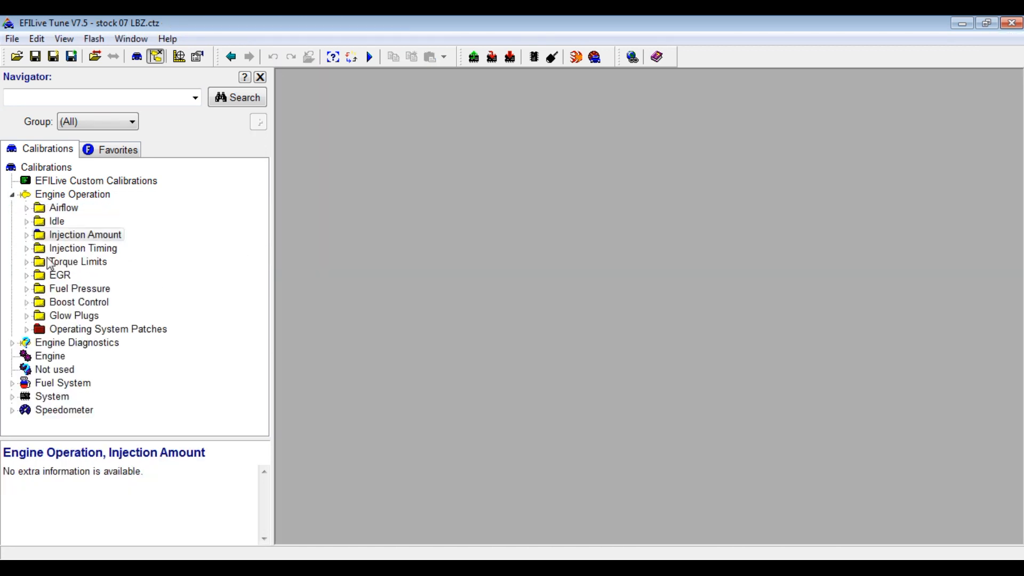
pyautogui.click(27, 235)
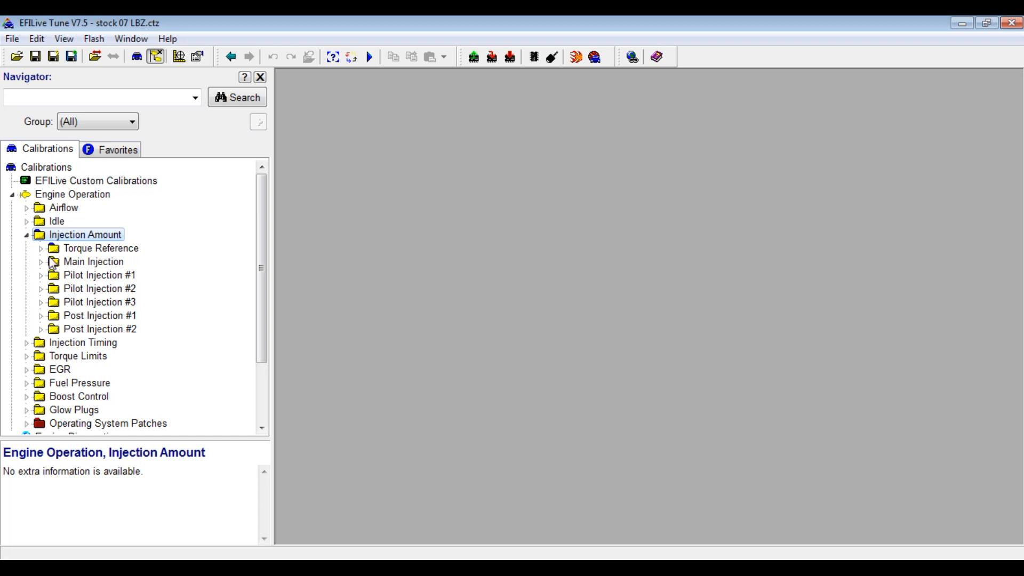
pyautogui.click(41, 262)
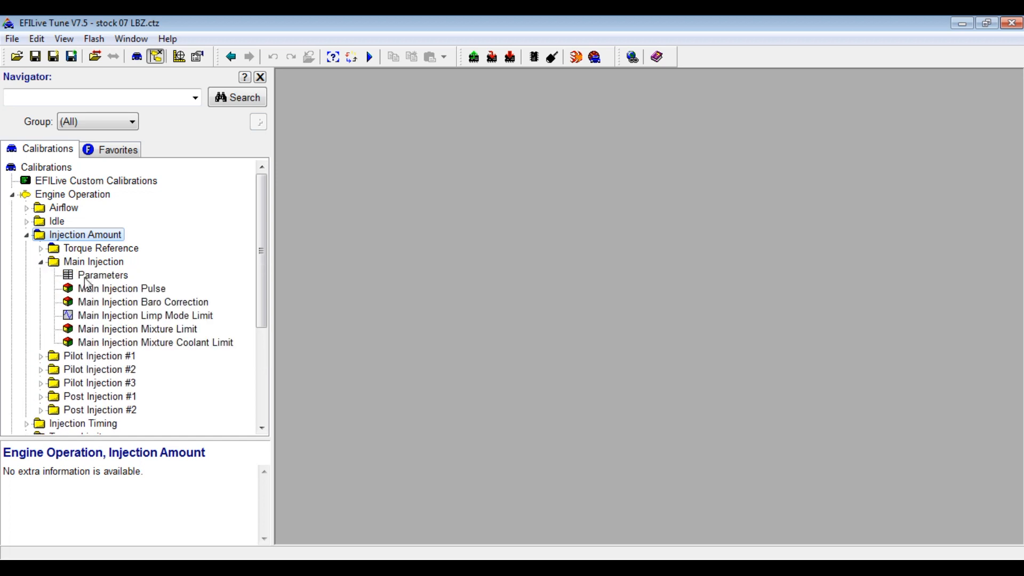
pyautogui.click(41, 261)
pyautogui.click(42, 249)
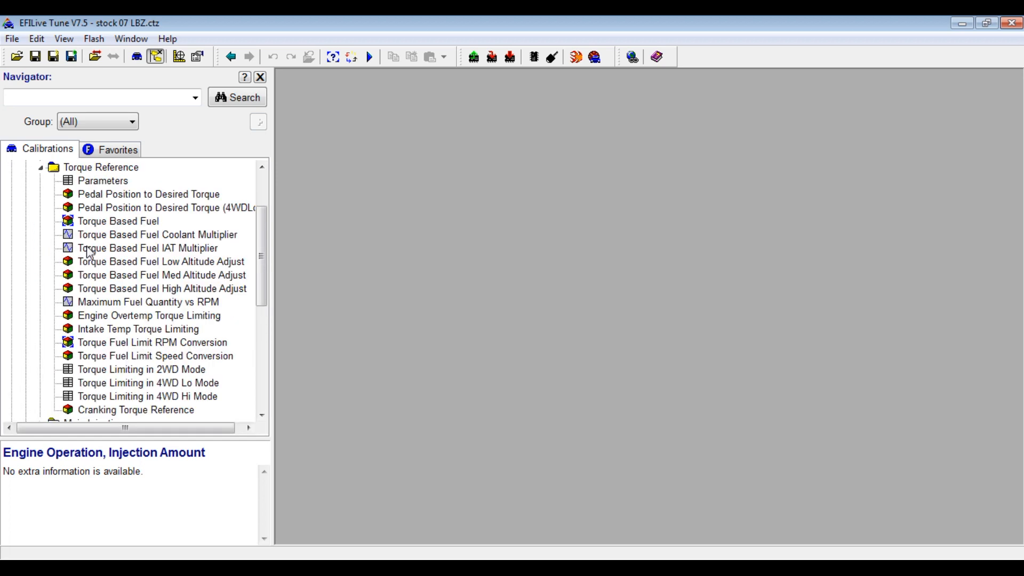
pyautogui.doubleClick(111, 224)
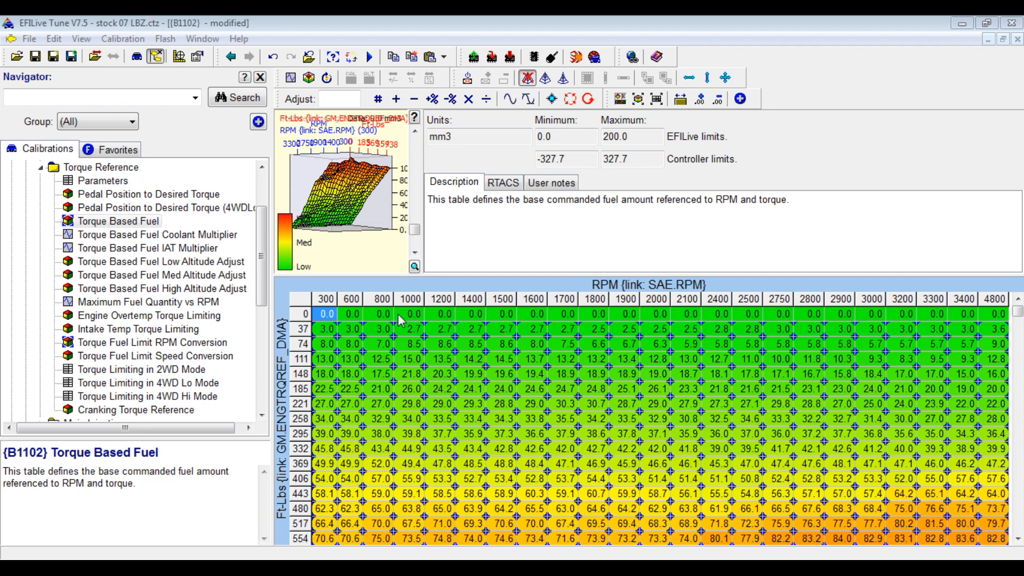
# Set every cell of the 812 ft-lb torque row to 125.
pyautogui.moveTo(1018, 315); pyautogui.dragTo(1019, 534)
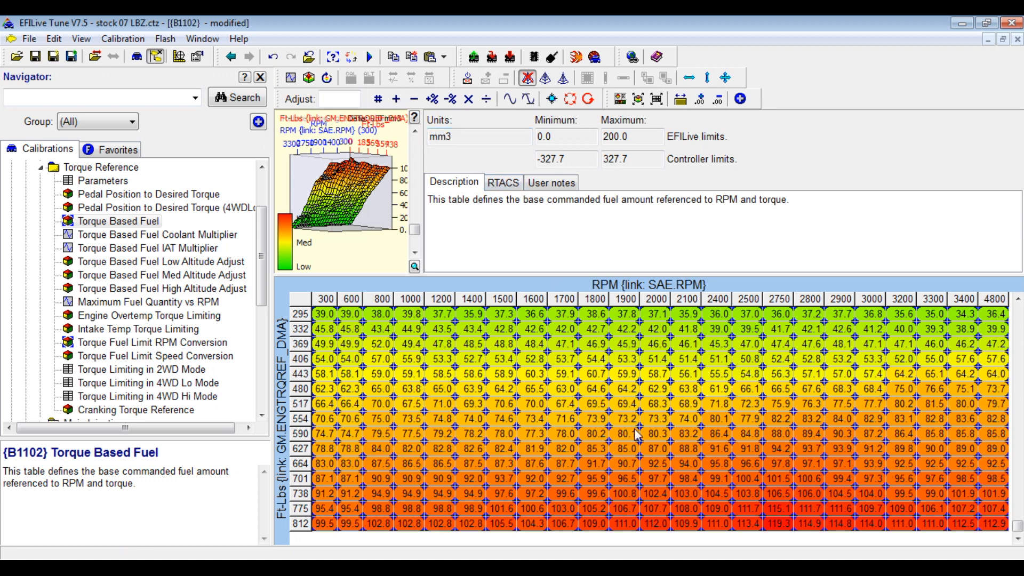
pyautogui.click(306, 525)
pyautogui.write('1')
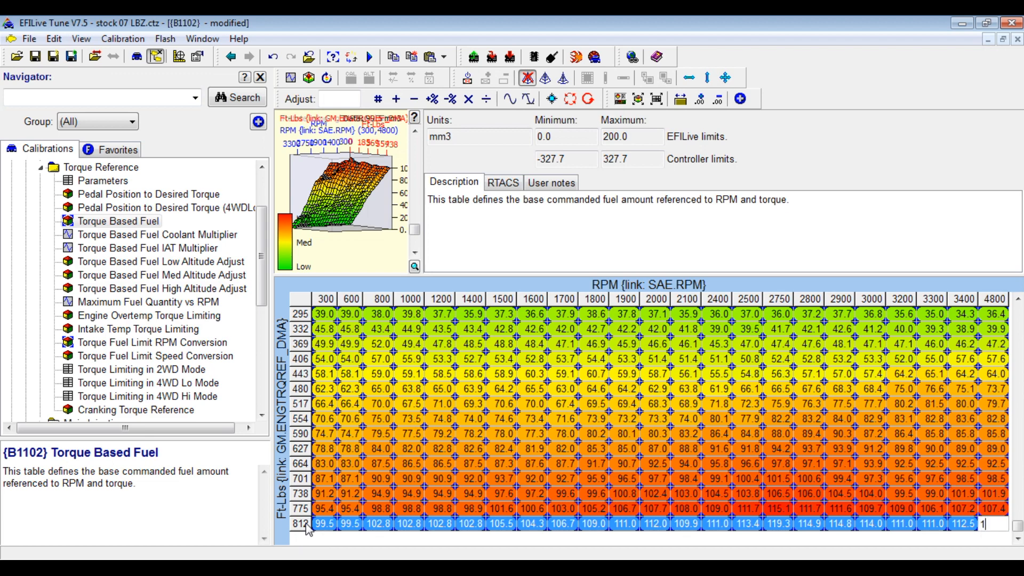
pyautogui.write('25')
pyautogui.press('Return')
pyautogui.click(373, 464)
# Vertically interpolate the whole Torque Based Fuel table into a linear ramp from zero.
pyautogui.moveTo(305, 523); pyautogui.dragTo(302, 270)
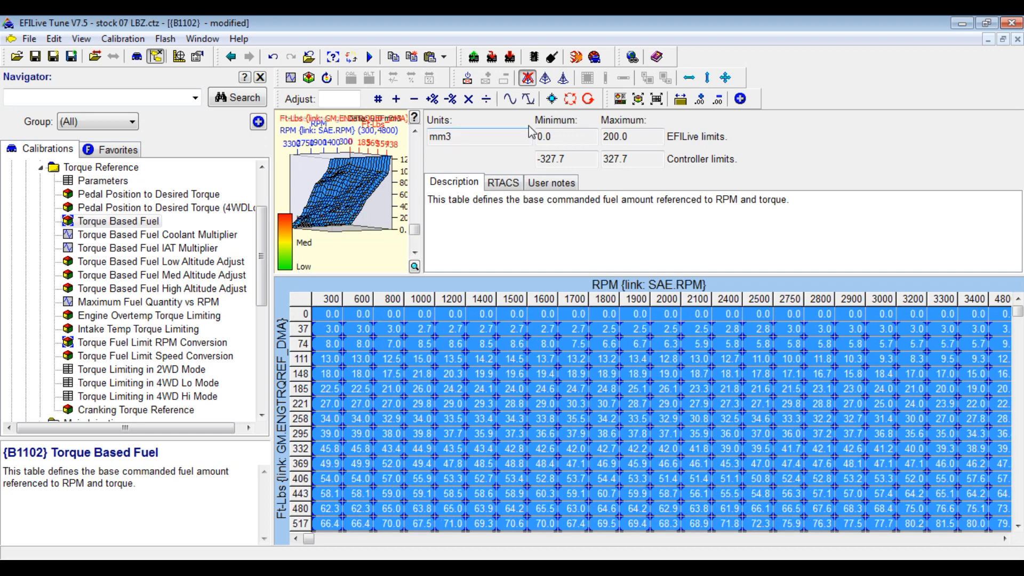
pyautogui.click(706, 78)
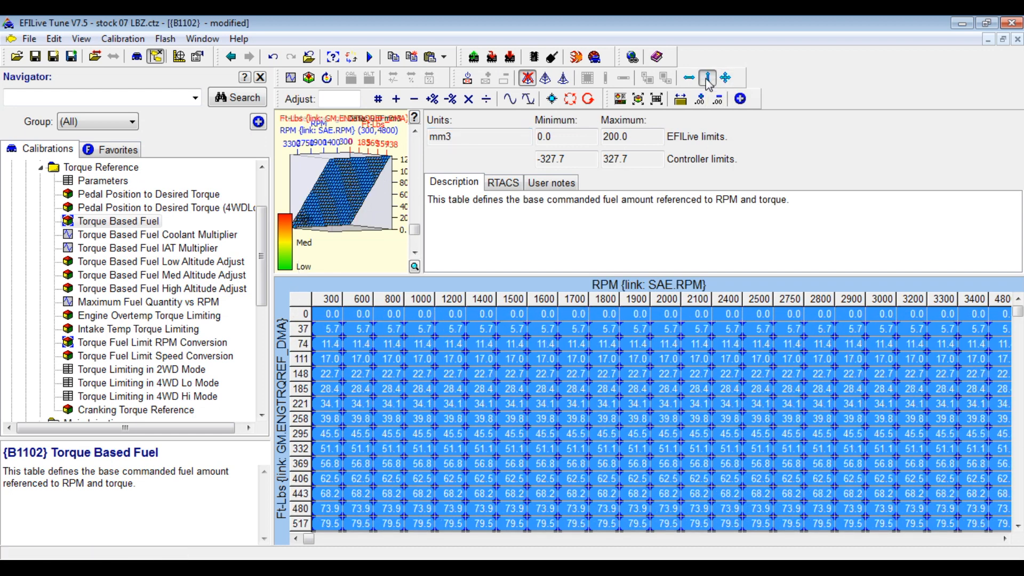
pyautogui.click(650, 393)
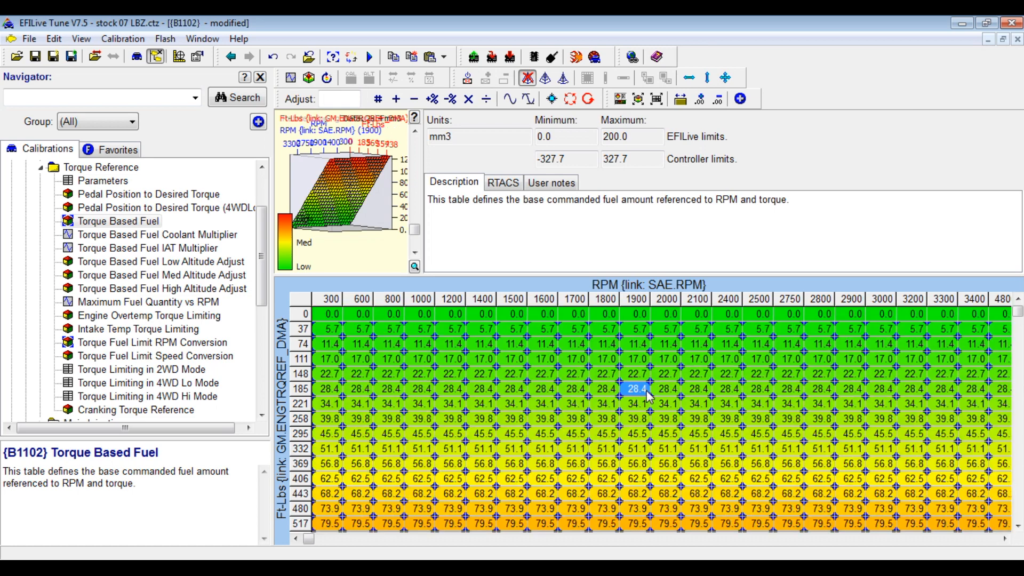
pyautogui.click(304, 314)
pyautogui.click(326, 328)
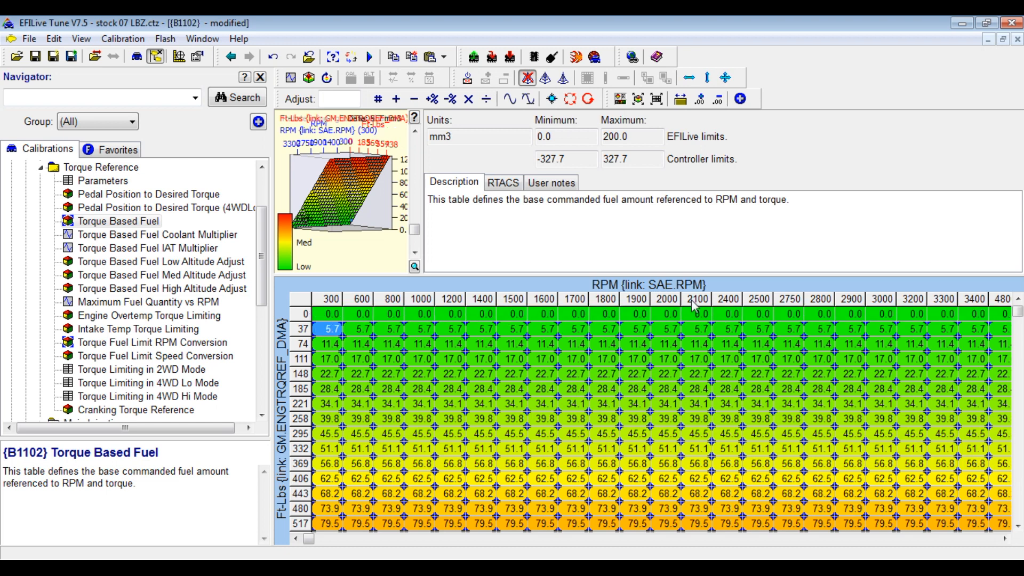
pyautogui.click(1006, 538)
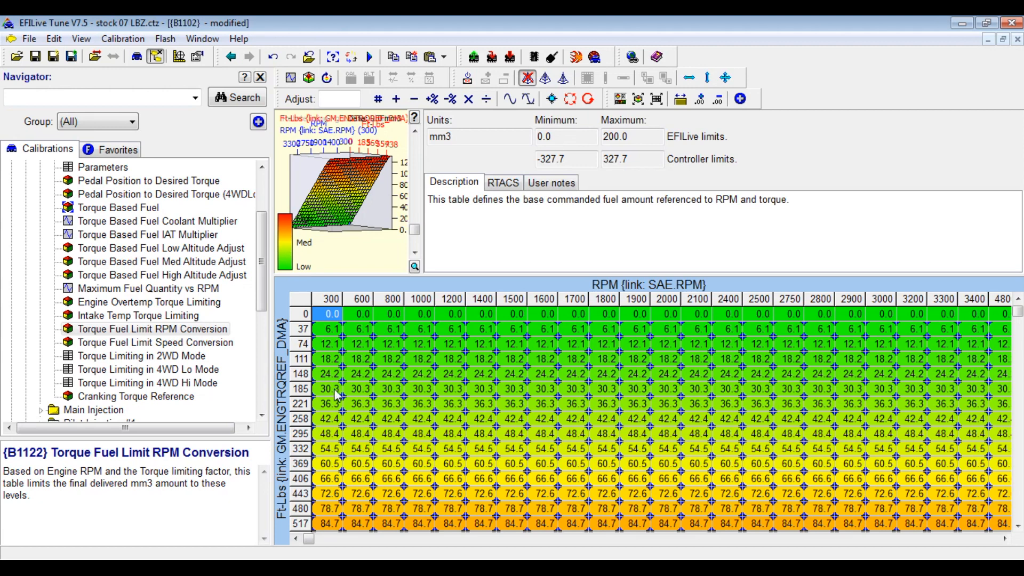
# Fill every cell of the B1122 Torque Fuel Limit RPM Conversion table with 150 mm3.
pyautogui.doubleClick(168, 336)
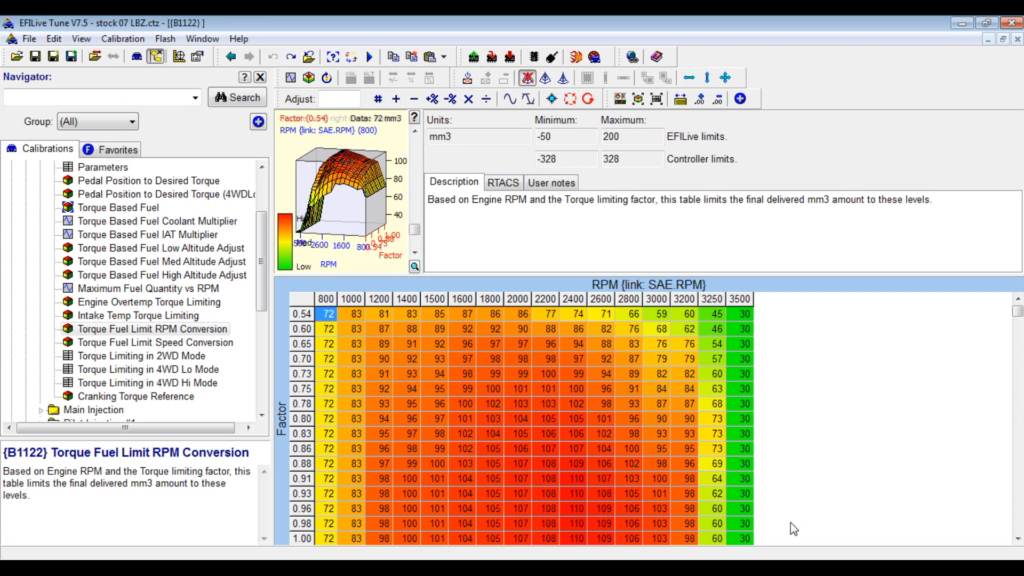
pyautogui.click(1018, 539)
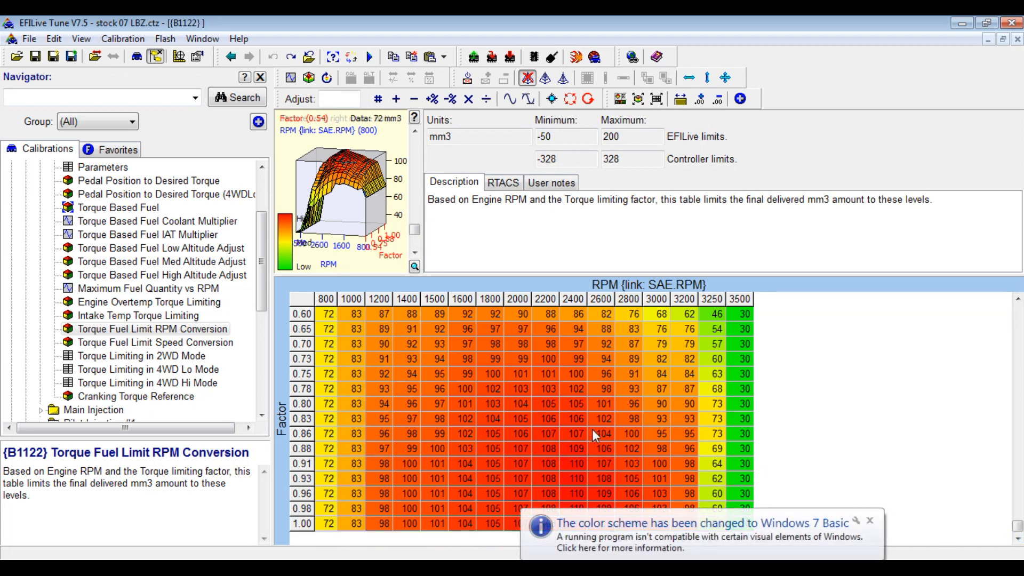
pyautogui.click(874, 528)
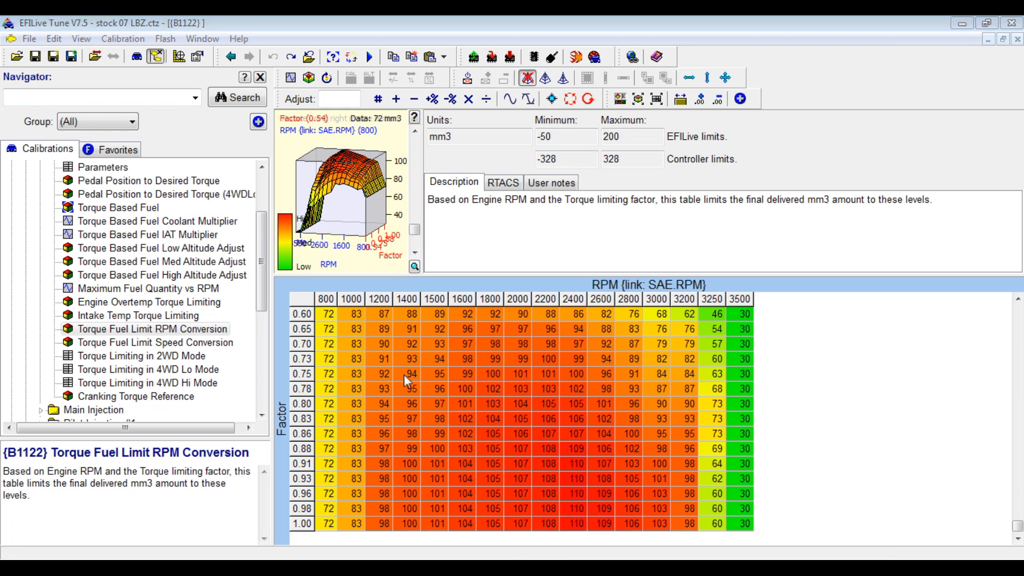
pyautogui.click(300, 301)
pyautogui.click(330, 100)
pyautogui.write('15')
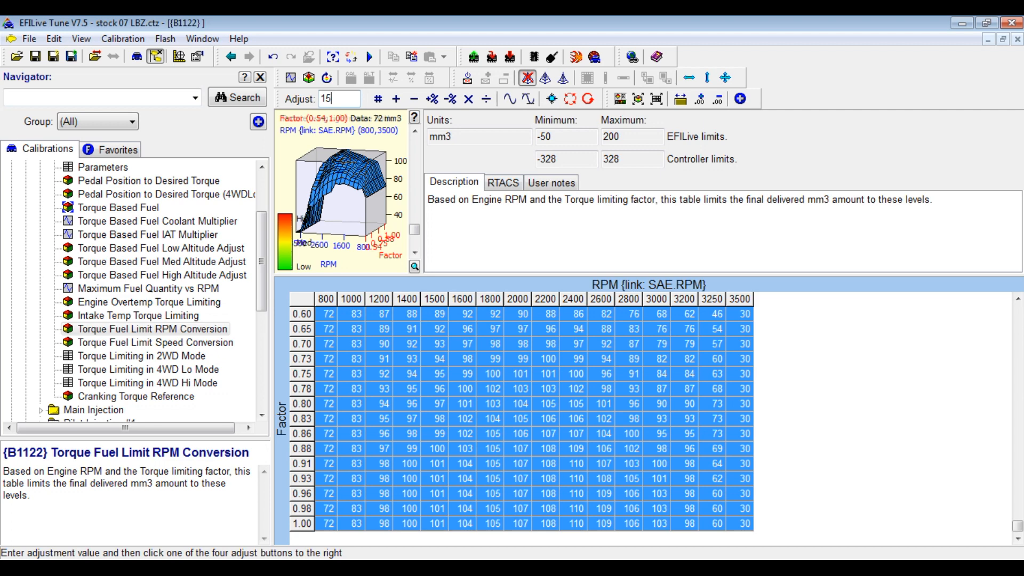
pyautogui.write('0')
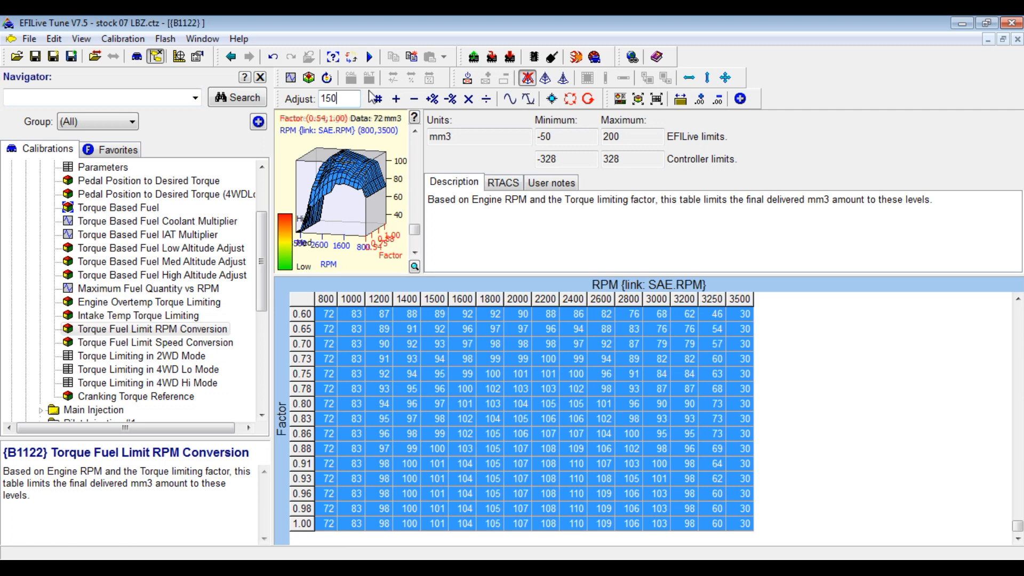
pyautogui.click(378, 98)
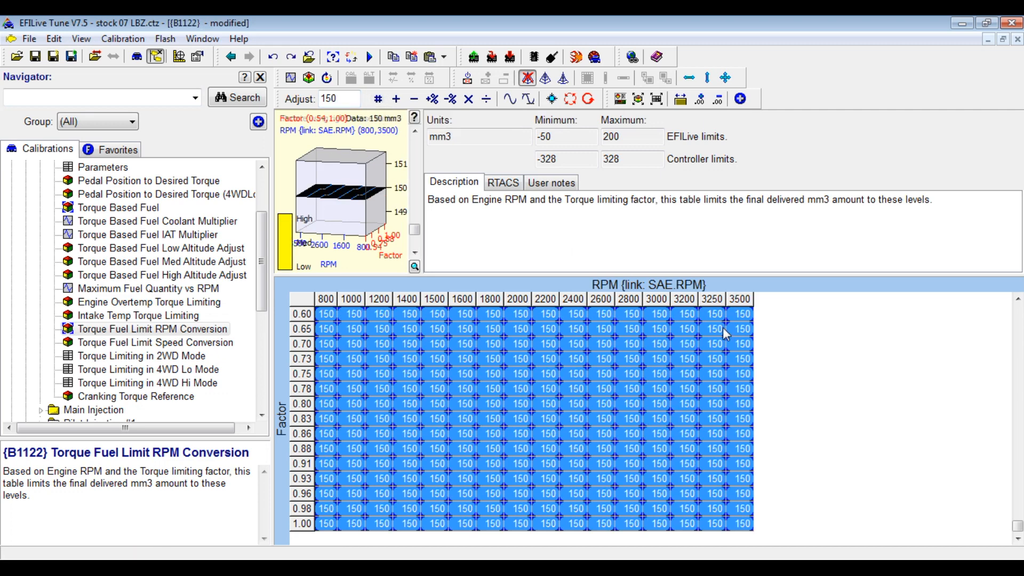
pyautogui.click(723, 357)
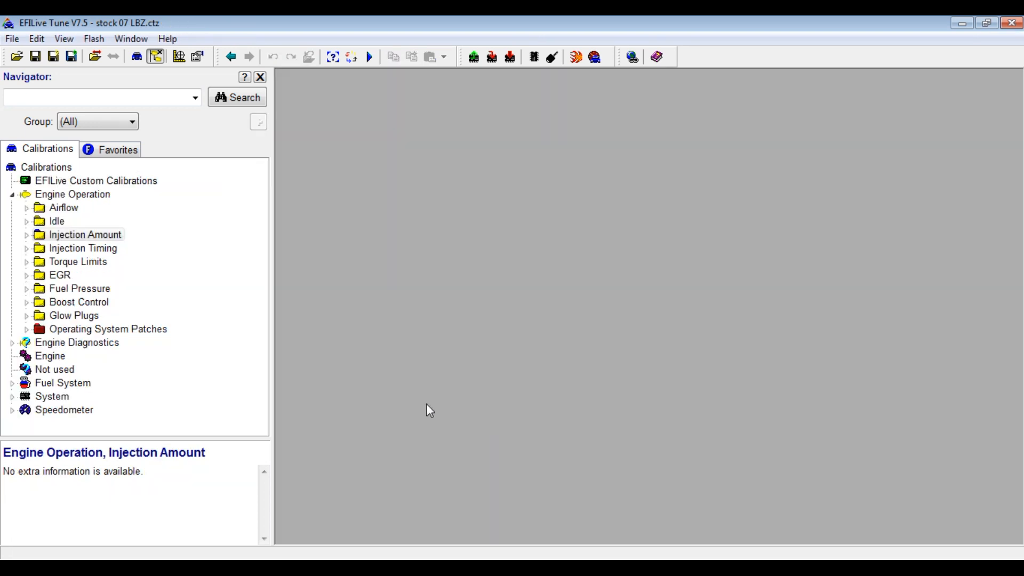
# Open the Torque Limits Parameters and set Min Throttle for BTM Enable (B1187) to 100.
pyautogui.click(27, 262)
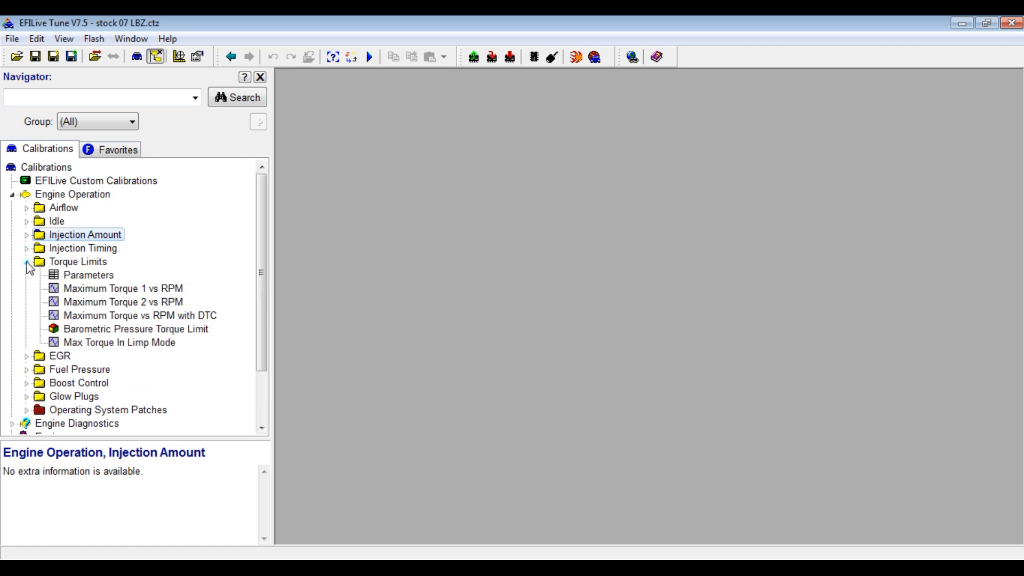
pyautogui.doubleClick(78, 276)
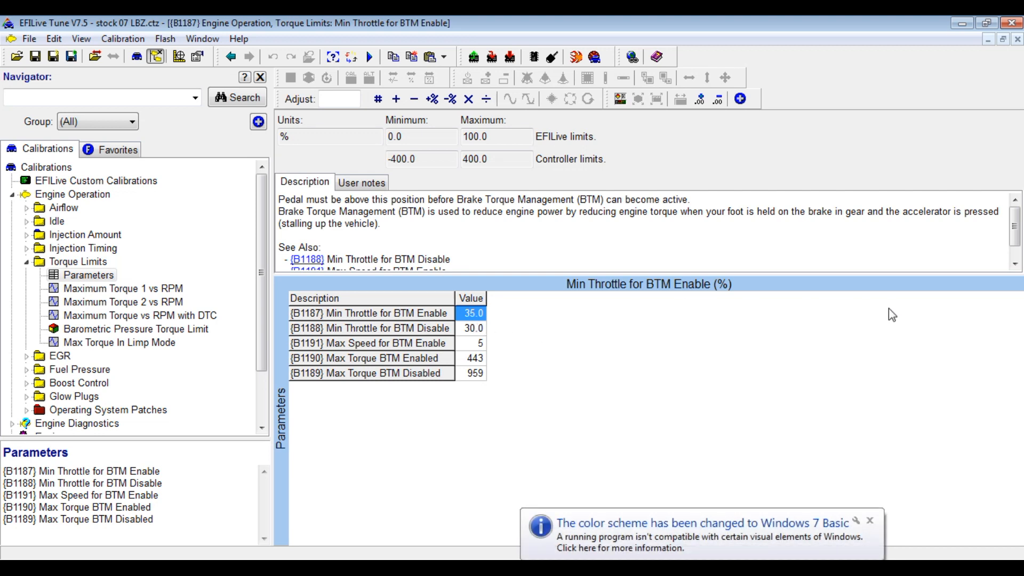
pyautogui.click(871, 521)
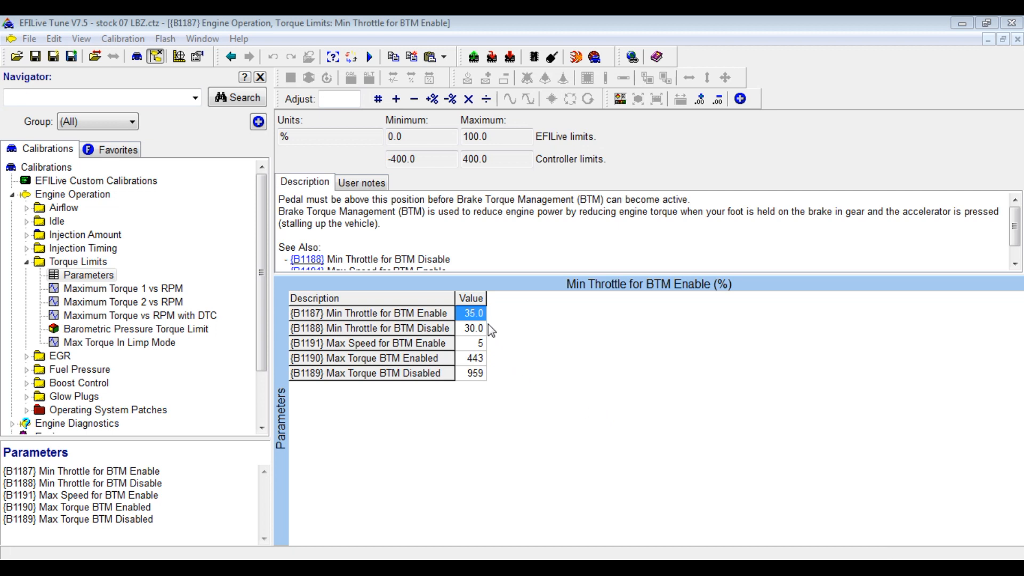
pyautogui.doubleClick(473, 314)
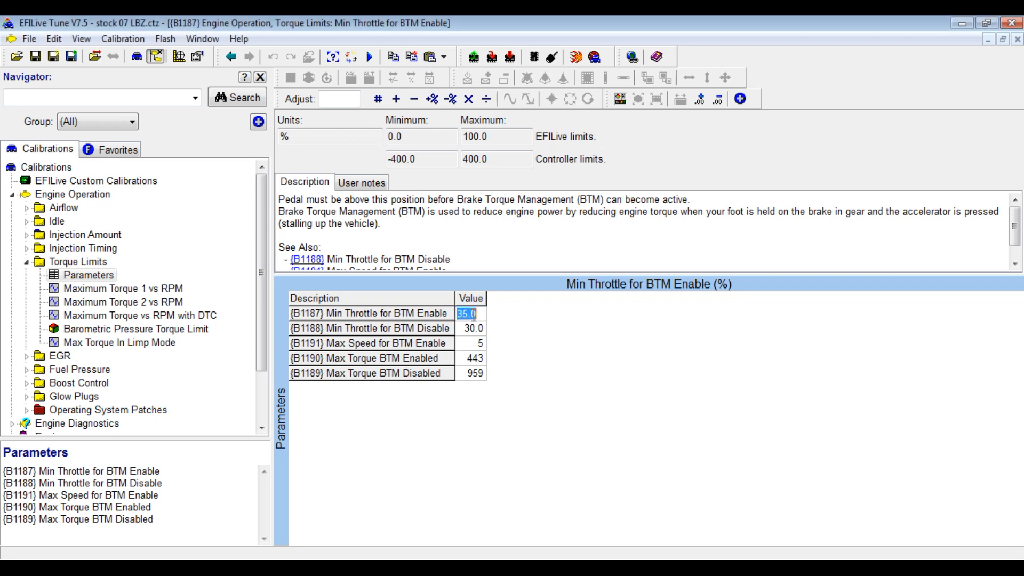
pyautogui.write('100')
pyautogui.press('Return')
# Set BTM disable throttle to 0, max BTM enable speed to 0, and Max Torque BTM Enabled to 950 ft-lbs.
pyautogui.doubleClick(479, 329)
pyautogui.write('0')
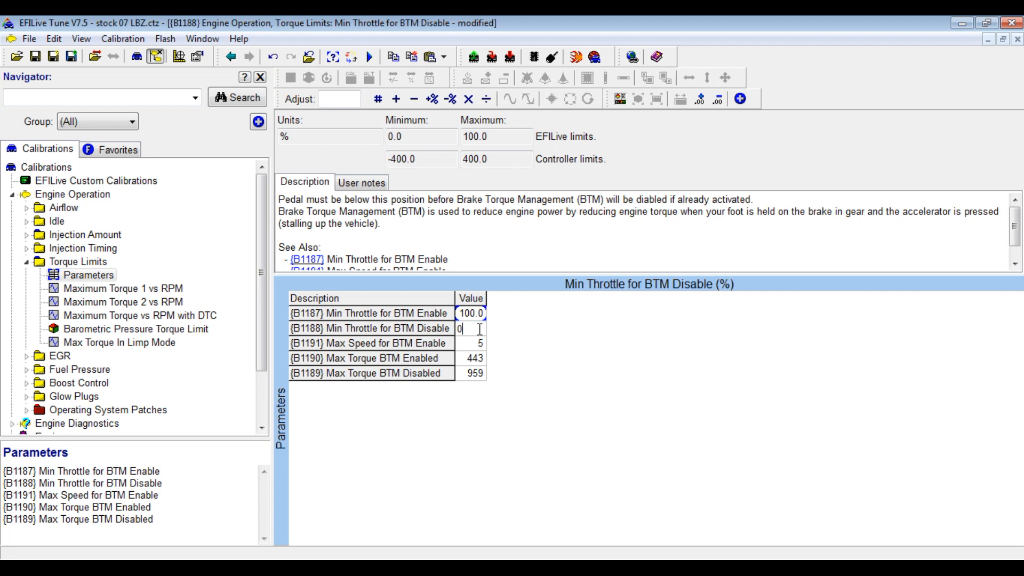
pyautogui.click(481, 347)
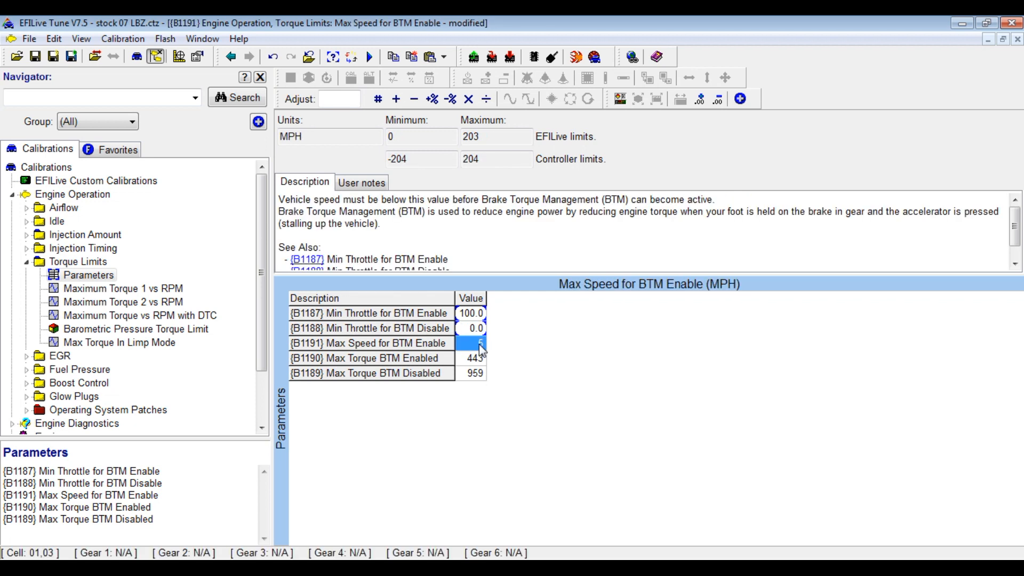
pyautogui.write('0')
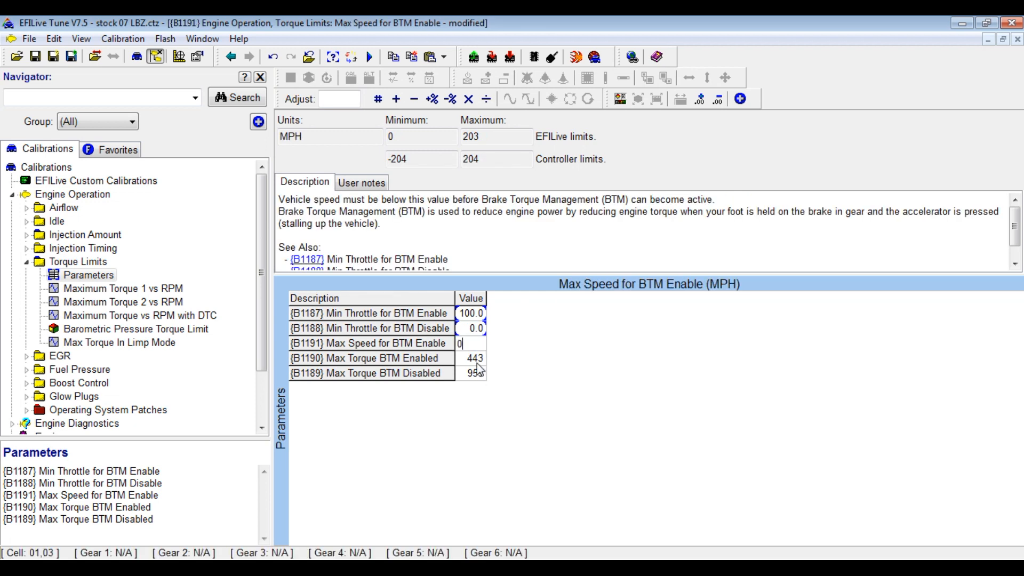
pyautogui.click(479, 363)
pyautogui.write('9')
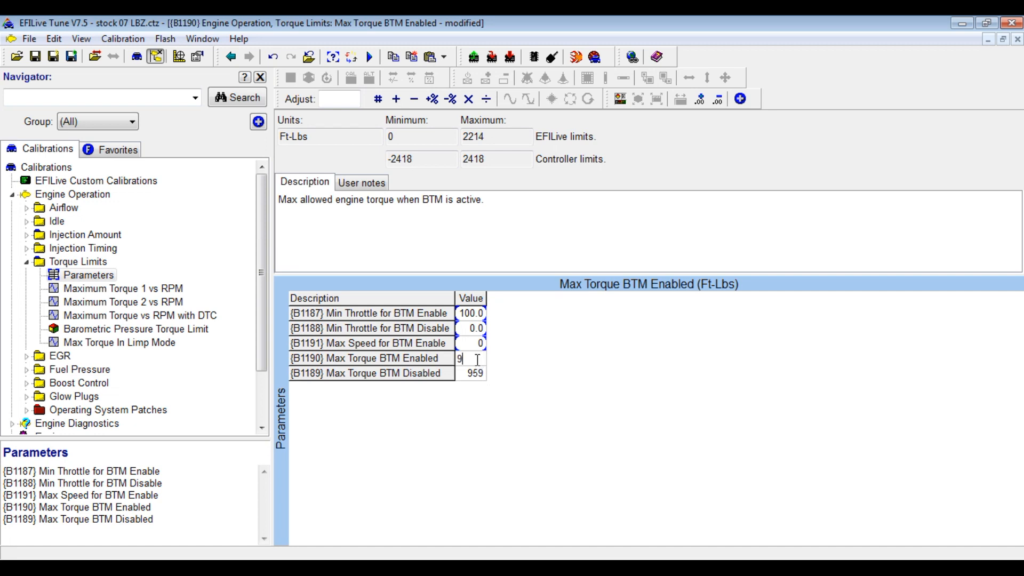
pyautogui.write('50')
pyautogui.press('Return')
# Set Maximum Torque 1 vs RPM to 950 for the 2400–3500 rpm rows.
pyautogui.click(143, 290)
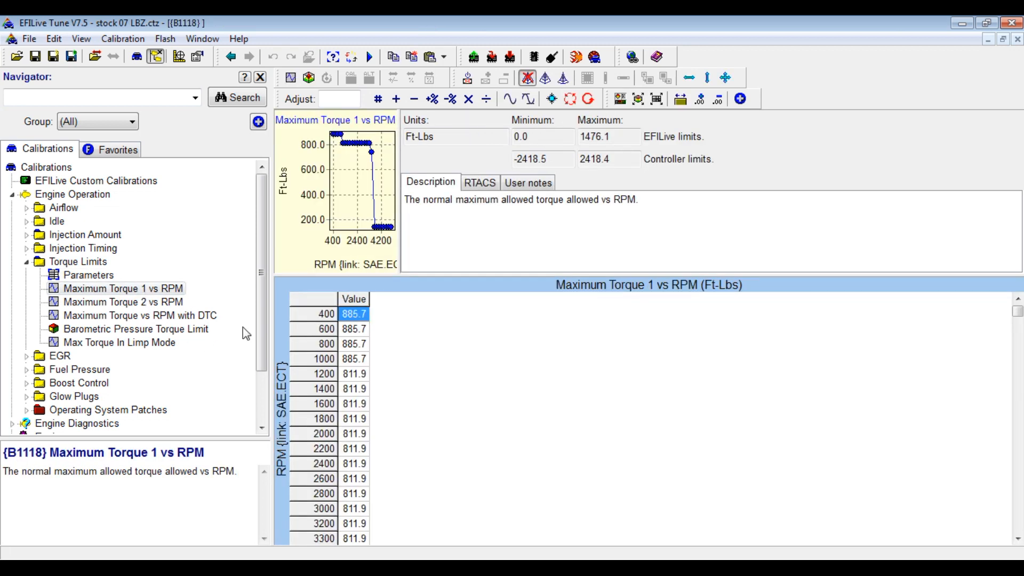
pyautogui.moveTo(332, 319); pyautogui.dragTo(339, 427)
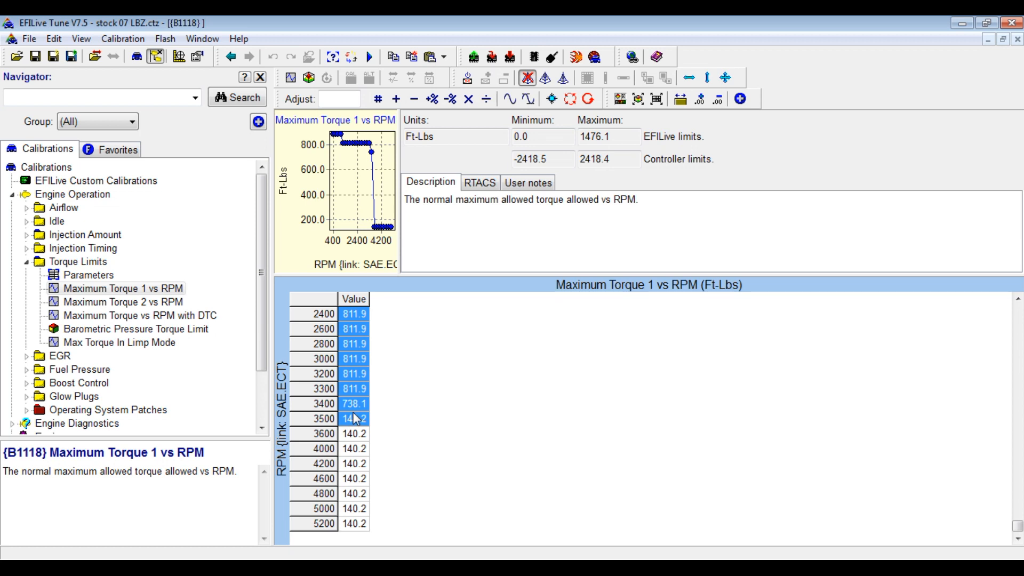
pyautogui.write('95')
pyautogui.click(361, 453)
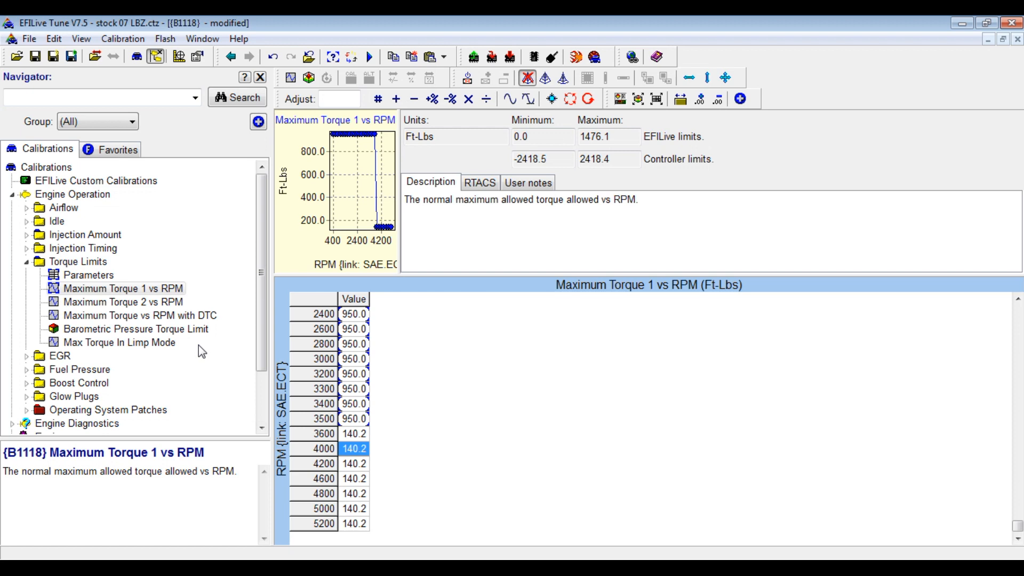
# Set Maximum Torque 2 vs RPM to 950 for 600–3550 rpm, then open the DTC torque table.
pyautogui.click(157, 304)
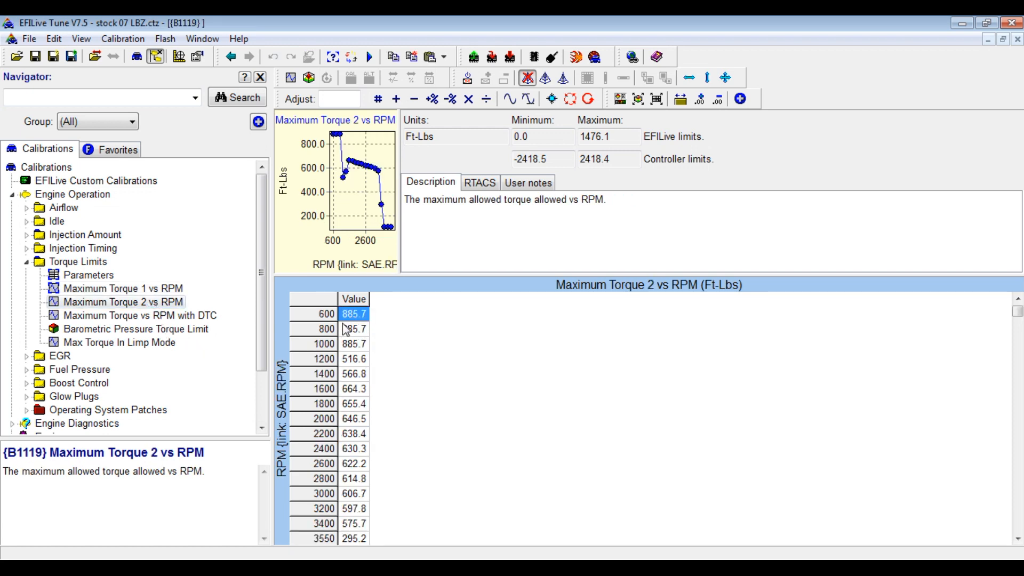
pyautogui.moveTo(331, 316); pyautogui.dragTo(333, 533)
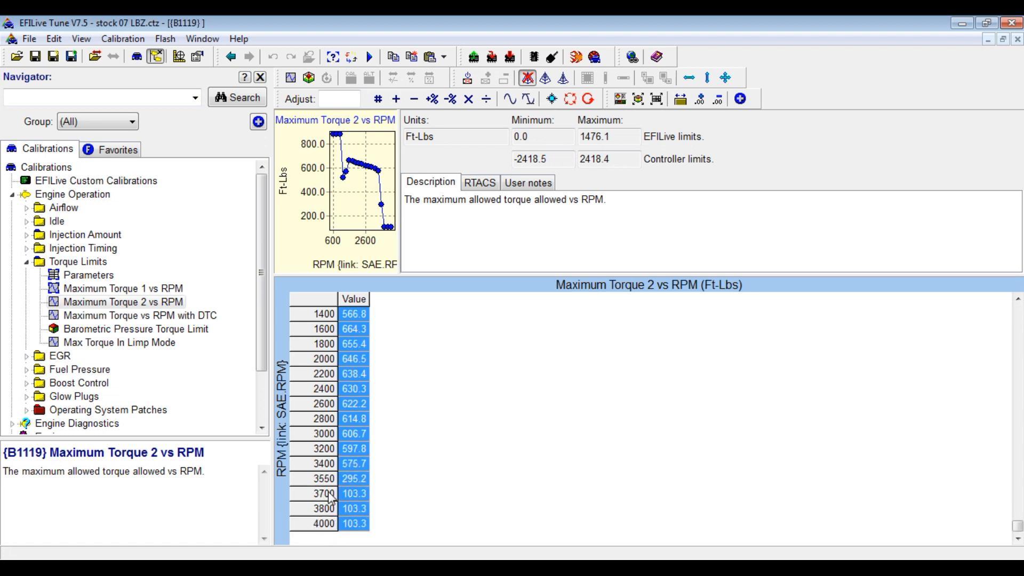
pyautogui.moveTo(329, 479); pyautogui.dragTo(334, 255)
pyautogui.write('95')
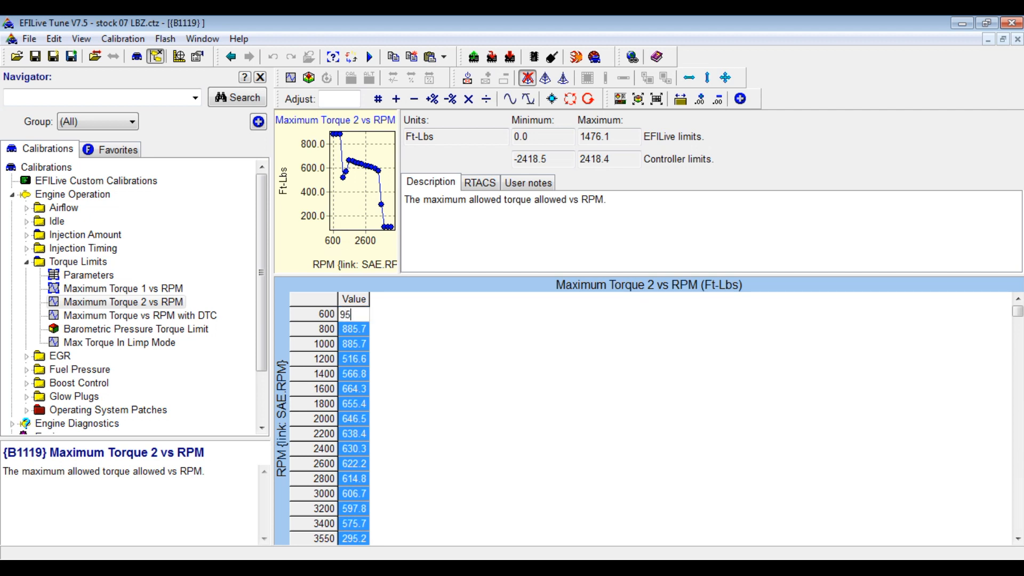
pyautogui.press('Return')
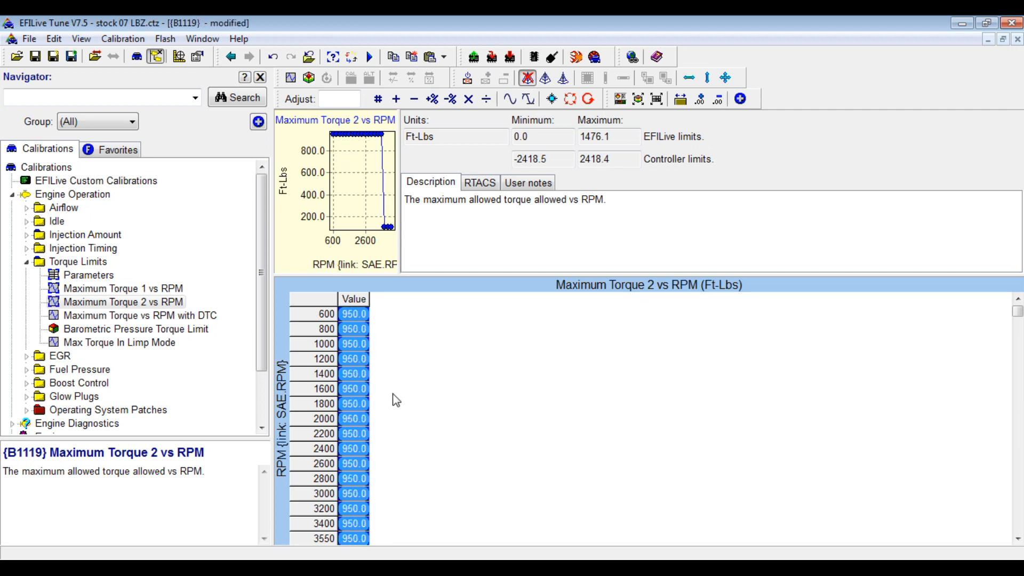
pyautogui.click(148, 319)
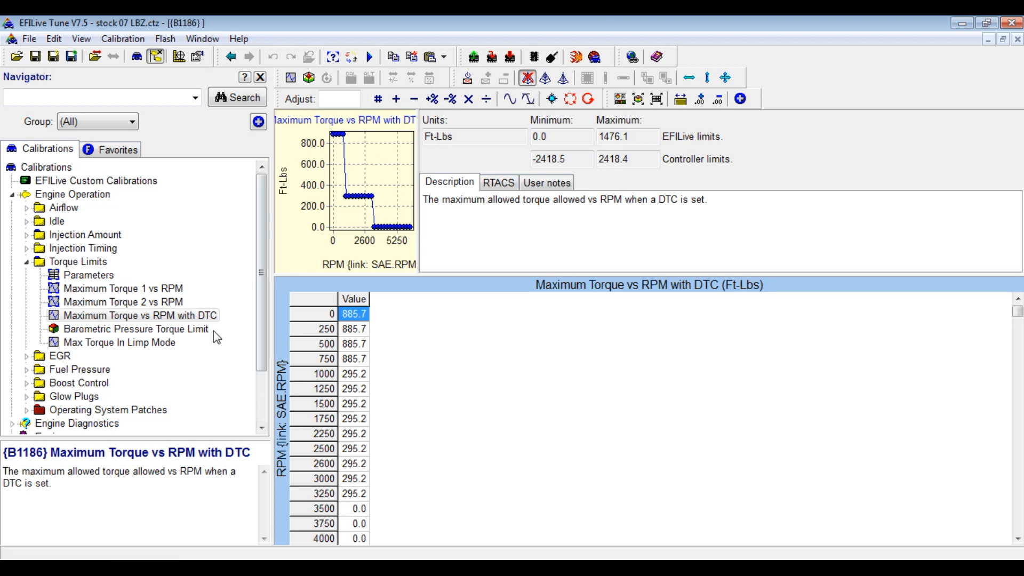
# Raise the 15.1 psi row of Barometric Pressure Torque Limit by 300.
pyautogui.click(163, 343)
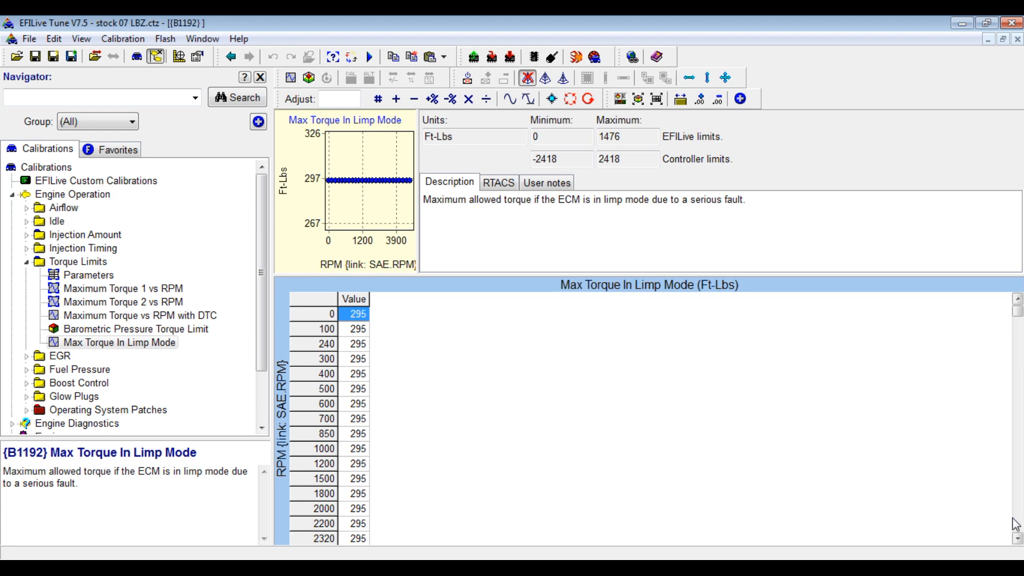
pyautogui.click(1018, 538)
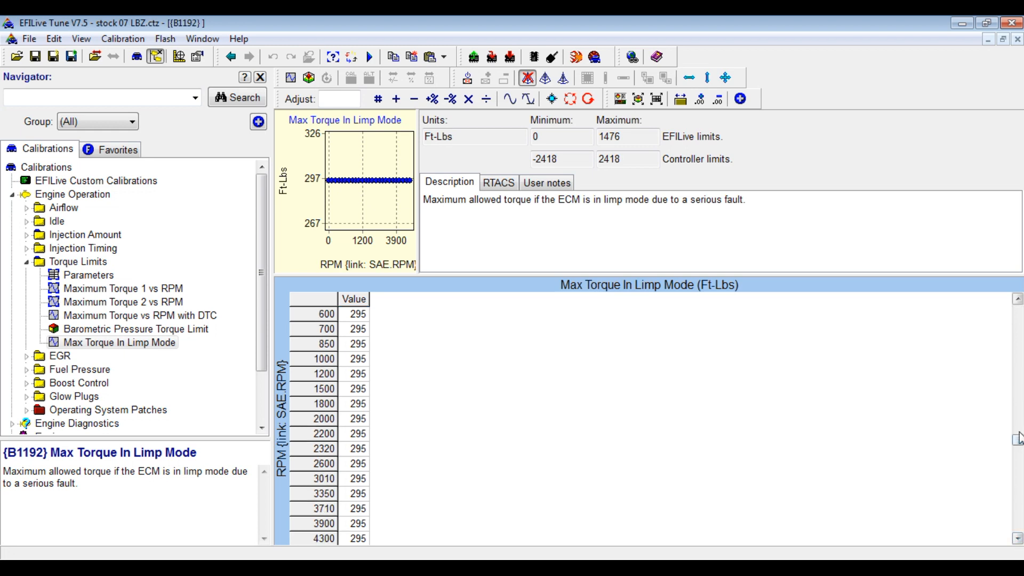
pyautogui.moveTo(1018, 427); pyautogui.dragTo(1018, 311)
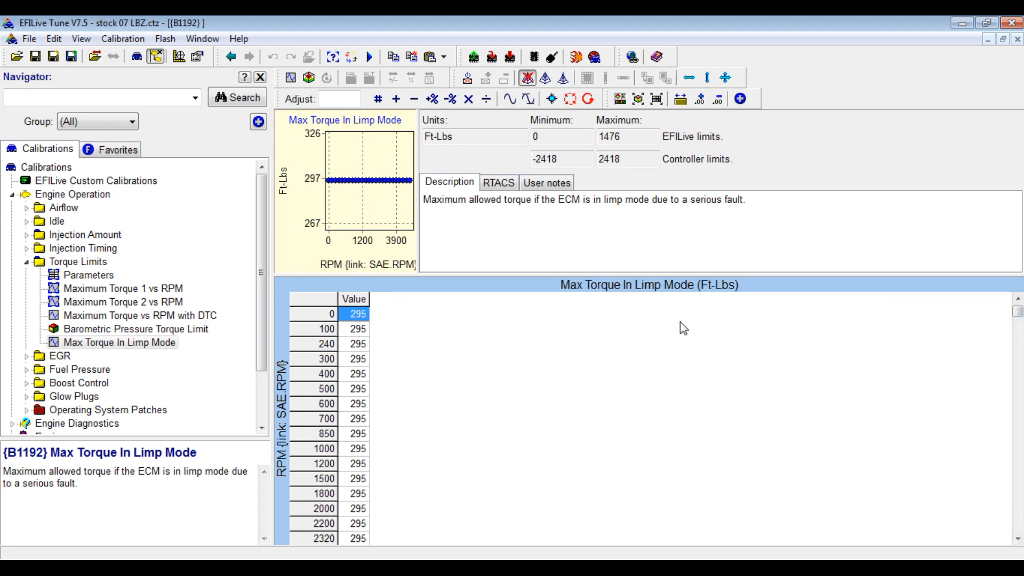
pyautogui.click(160, 329)
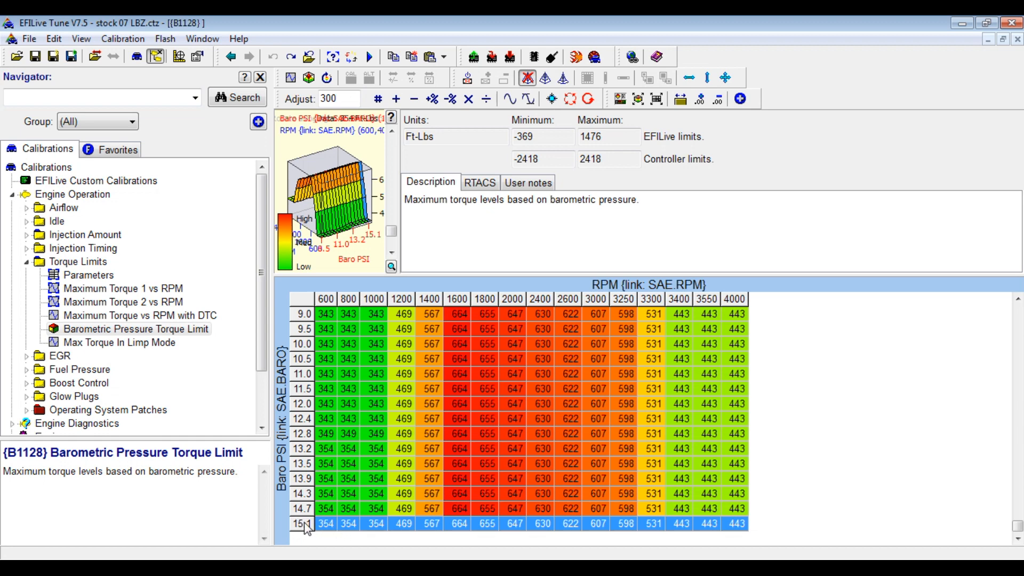
pyautogui.click(396, 100)
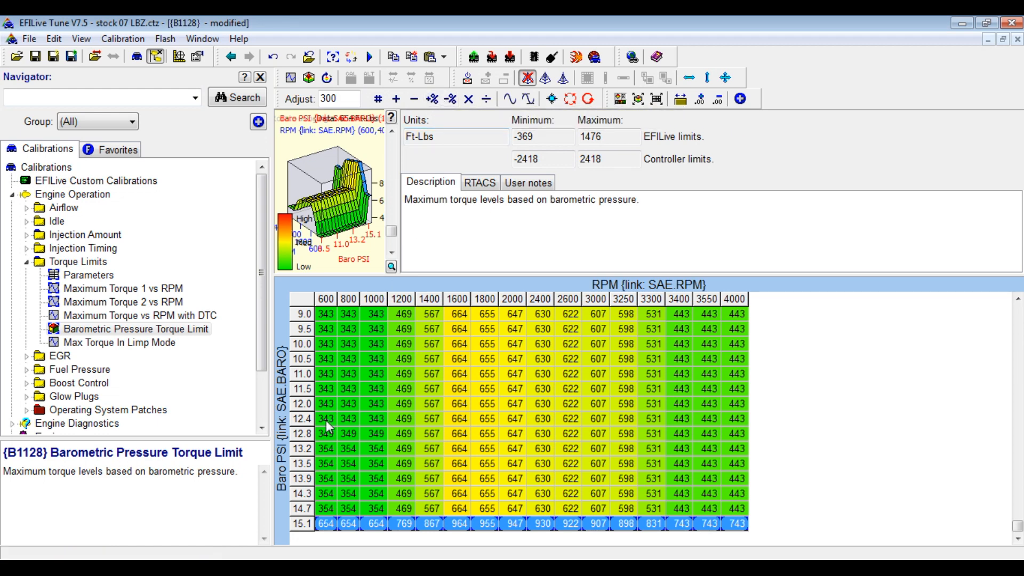
# Blend the whole Barometric Pressure Torque Limit table linearly from top to bottom.
pyautogui.click(323, 464)
pyautogui.moveTo(309, 527); pyautogui.dragTo(304, 291)
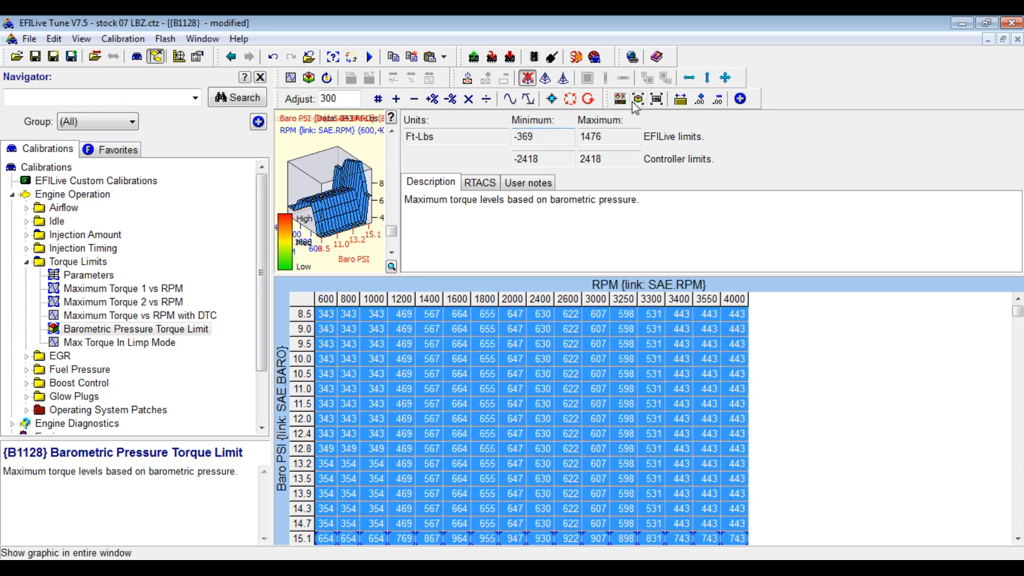
pyautogui.click(700, 99)
pyautogui.click(538, 374)
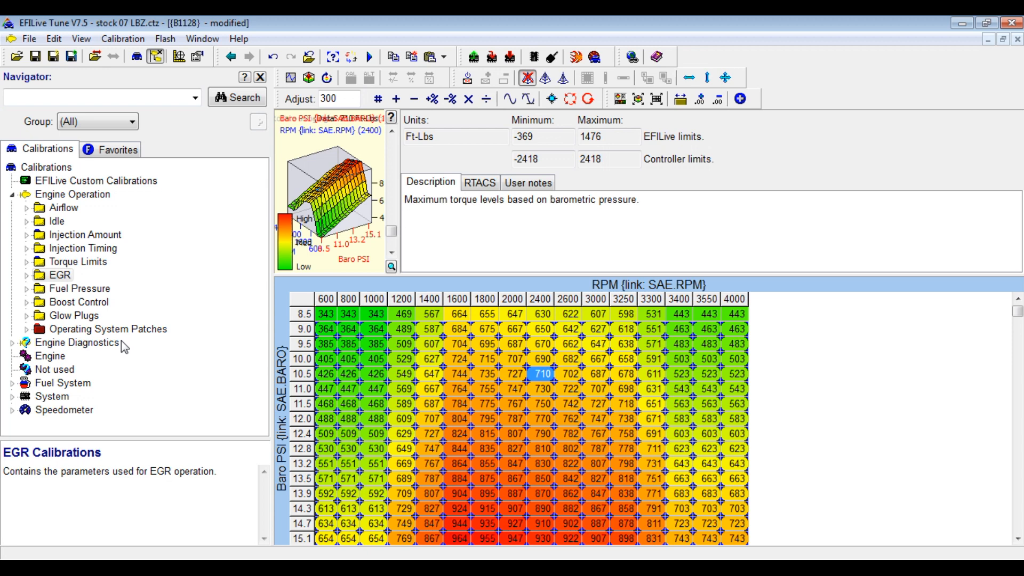
# Show the EGR Control parameters, with B1501 enabled and 100 maximum duty cycle.
pyautogui.click(27, 276)
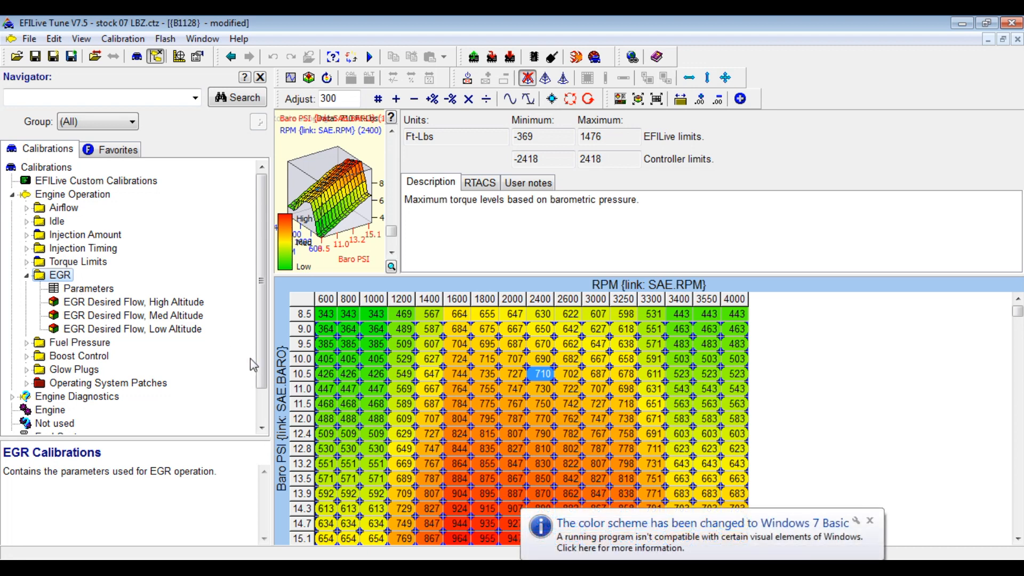
pyautogui.click(870, 520)
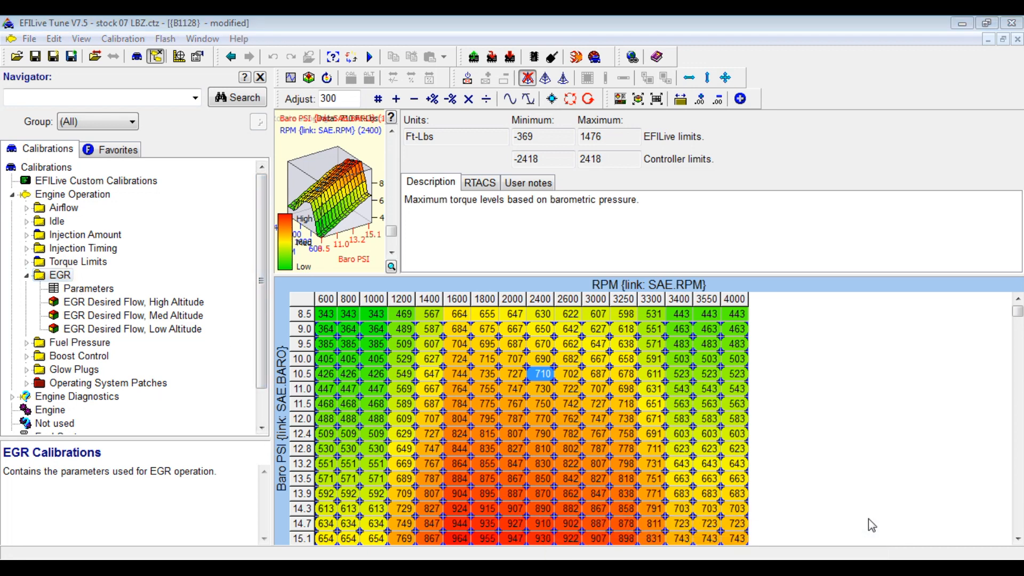
pyautogui.click(96, 293)
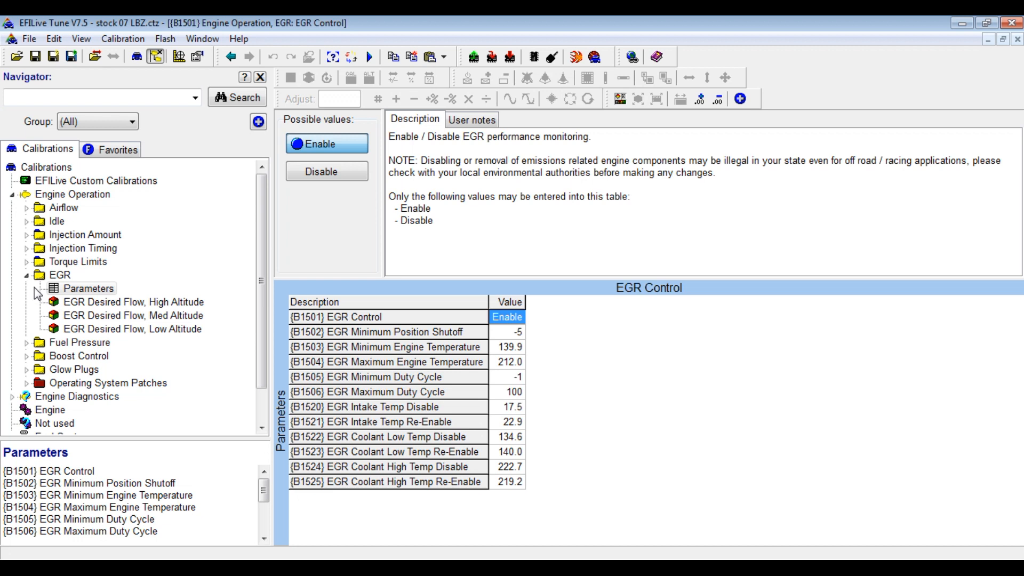
# Collapse EGR and expand Injection Amount > Main Injection to list its tables.
pyautogui.click(27, 275)
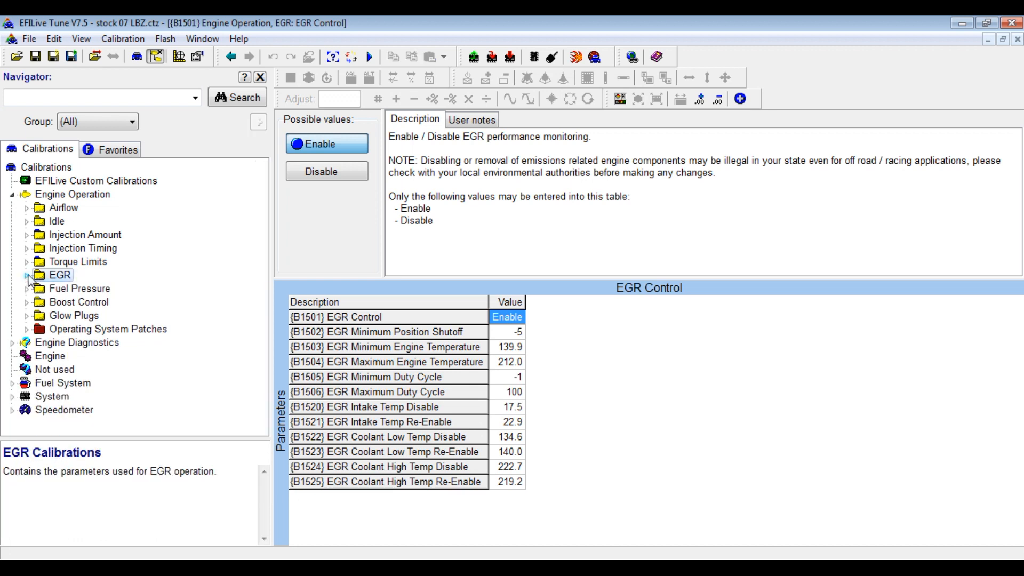
pyautogui.click(27, 236)
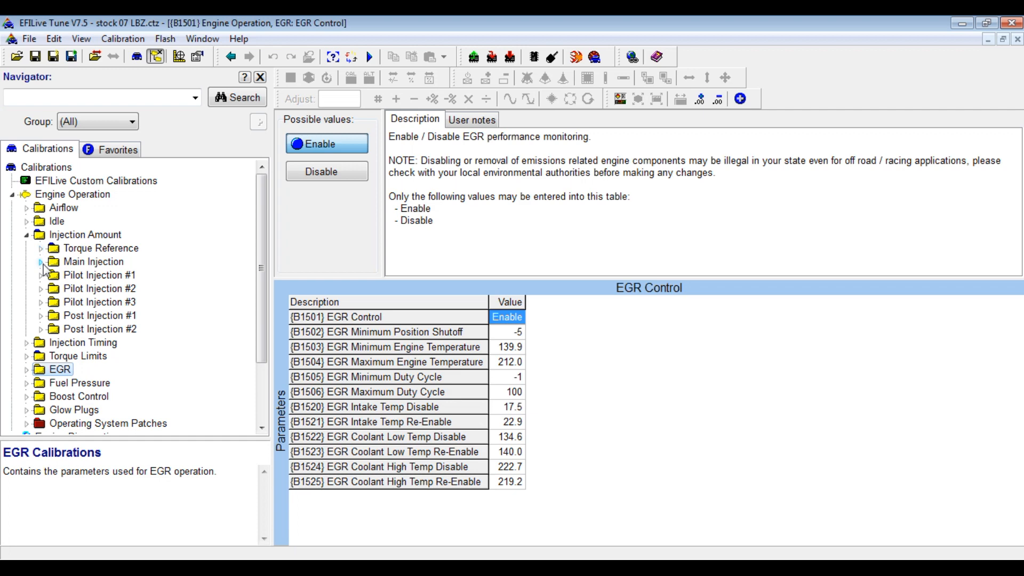
pyautogui.click(41, 262)
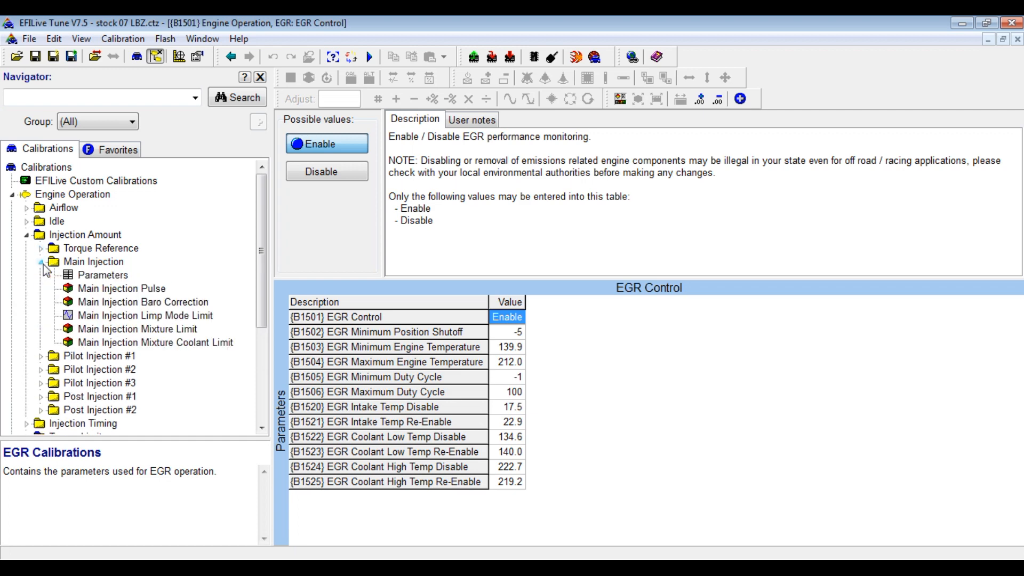
# Open B0720 Main Injection Pulse with graph and description, and select row 120.0's 170–190 MPa cells.
pyautogui.click(90, 291)
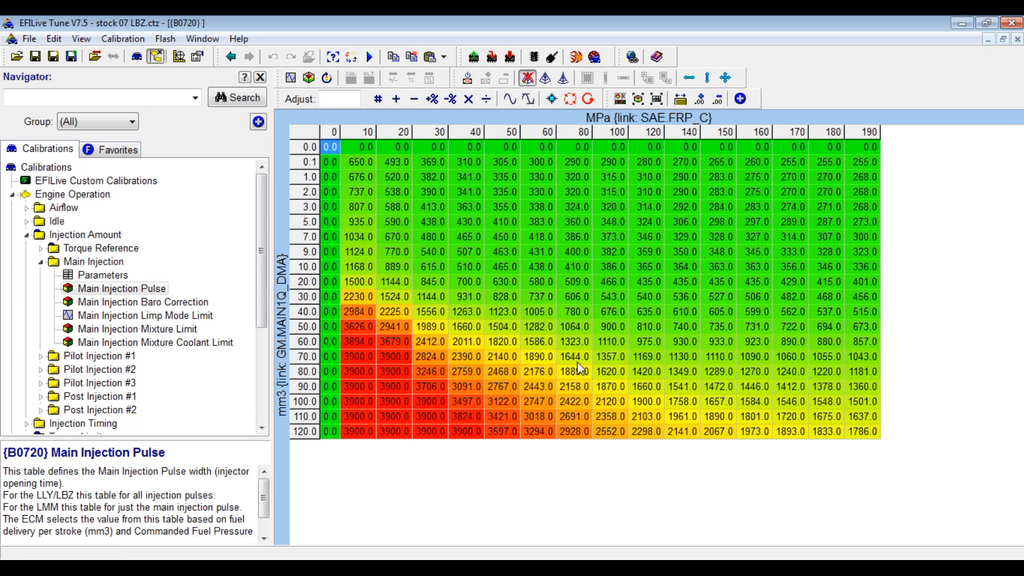
pyautogui.click(621, 100)
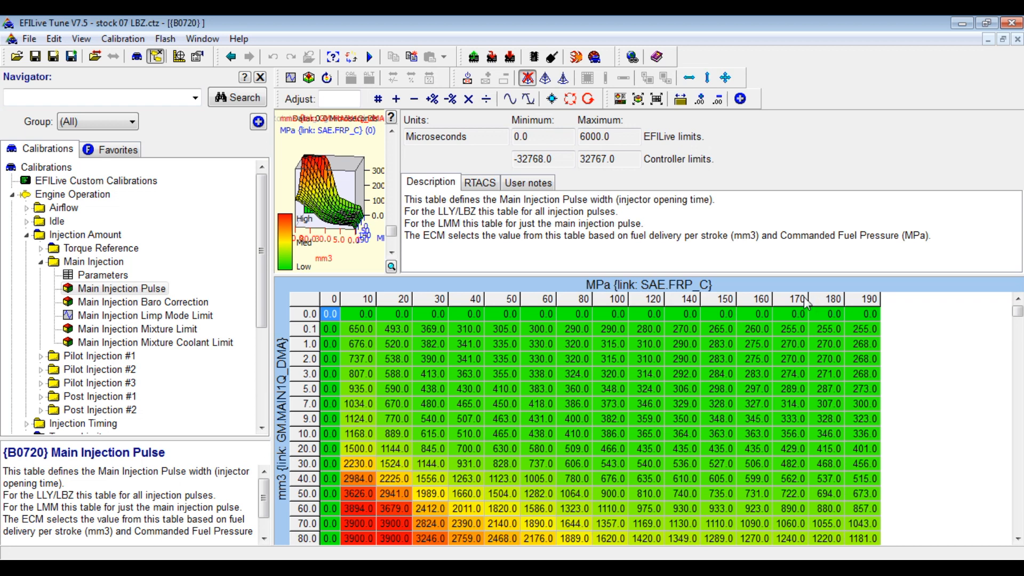
pyautogui.click(1020, 538)
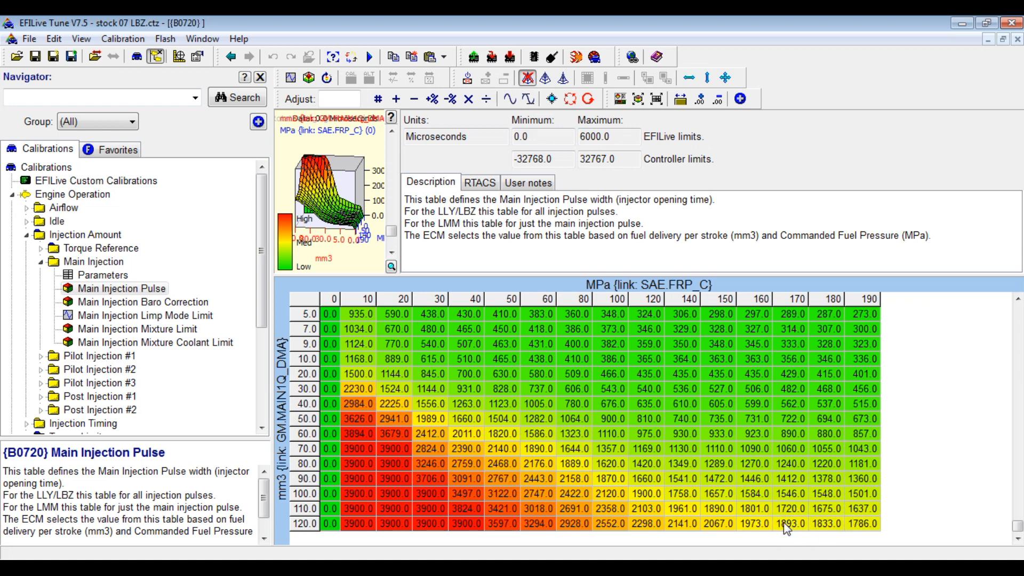
pyautogui.moveTo(783, 528); pyautogui.dragTo(851, 535)
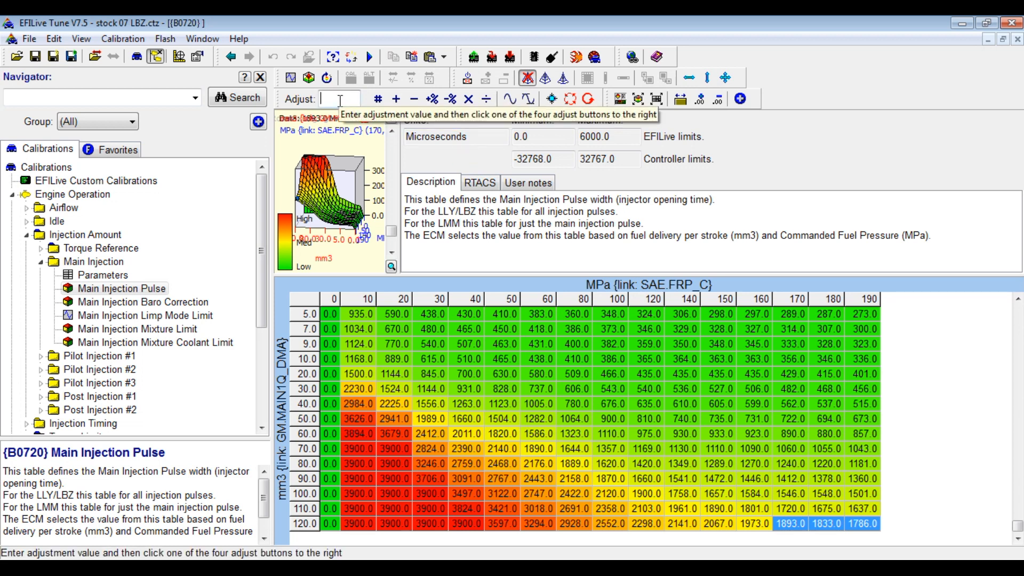
# Increase the three selected 120.0 mm3 high-pressure cells by 20%.
pyautogui.click(340, 100)
pyautogui.write('20')
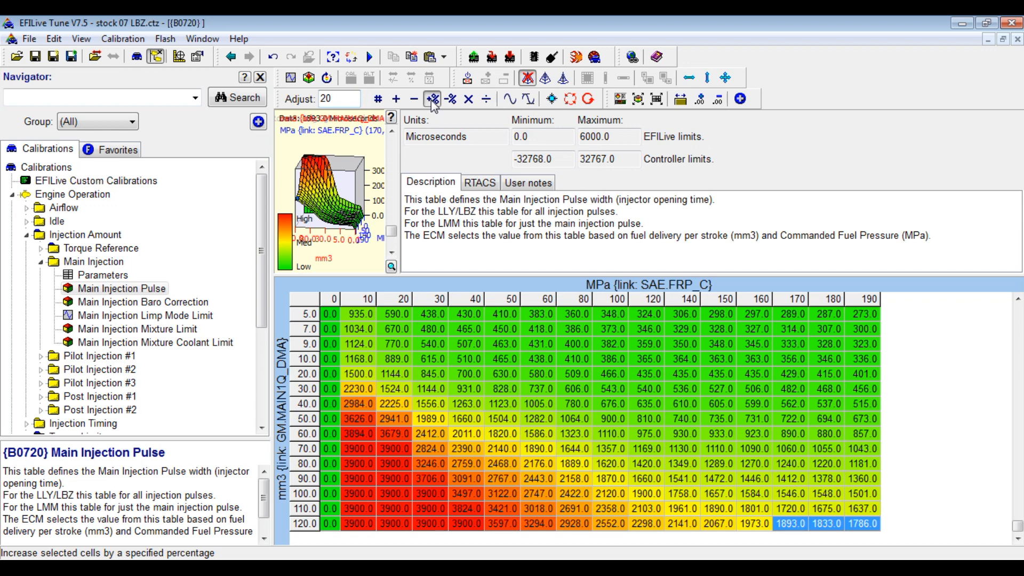
pyautogui.click(433, 100)
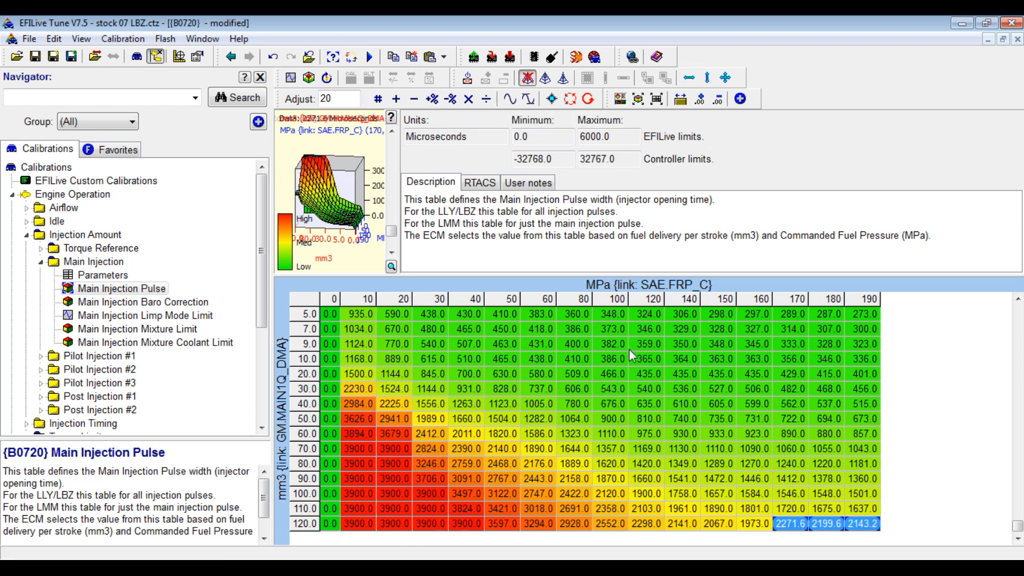
# Smooth row 120.0 left to right, then the 60.0–120.0 high-pressure block top to bottom.
pyautogui.click(780, 526)
pyautogui.moveTo(779, 530); pyautogui.dragTo(693, 528)
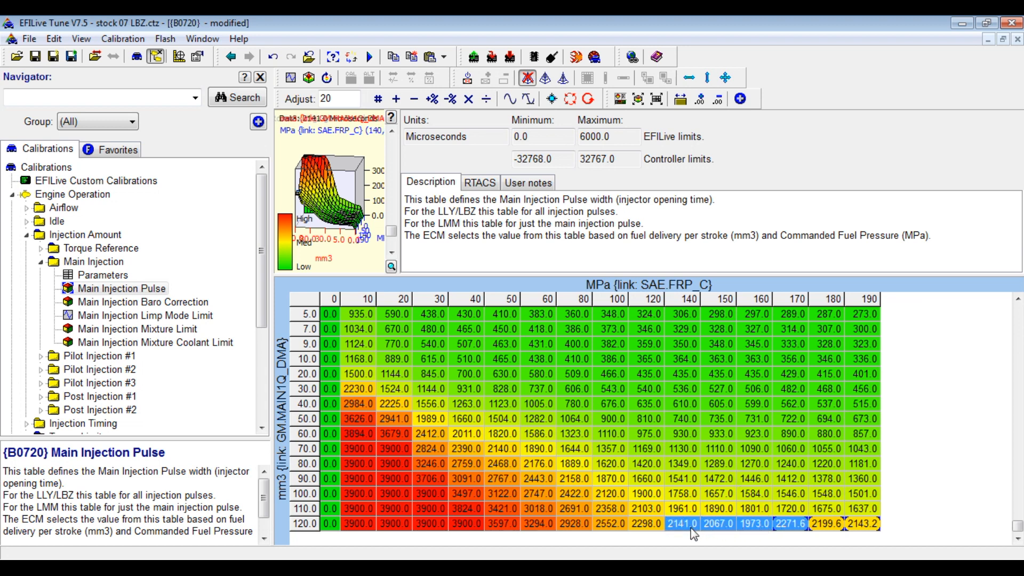
pyautogui.click(689, 78)
pyautogui.click(741, 436)
pyautogui.moveTo(710, 522); pyautogui.dragTo(864, 437)
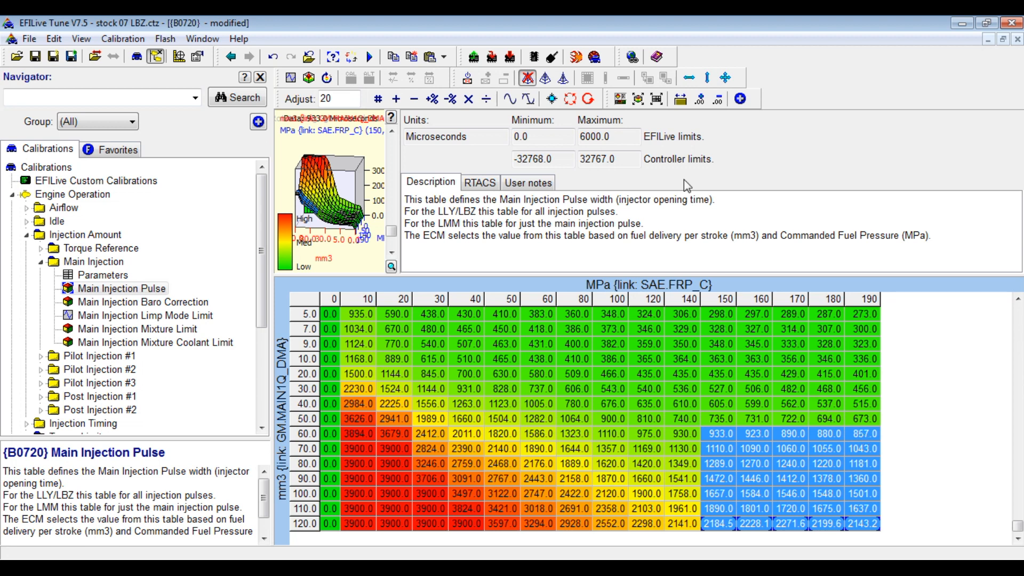
pyautogui.click(708, 78)
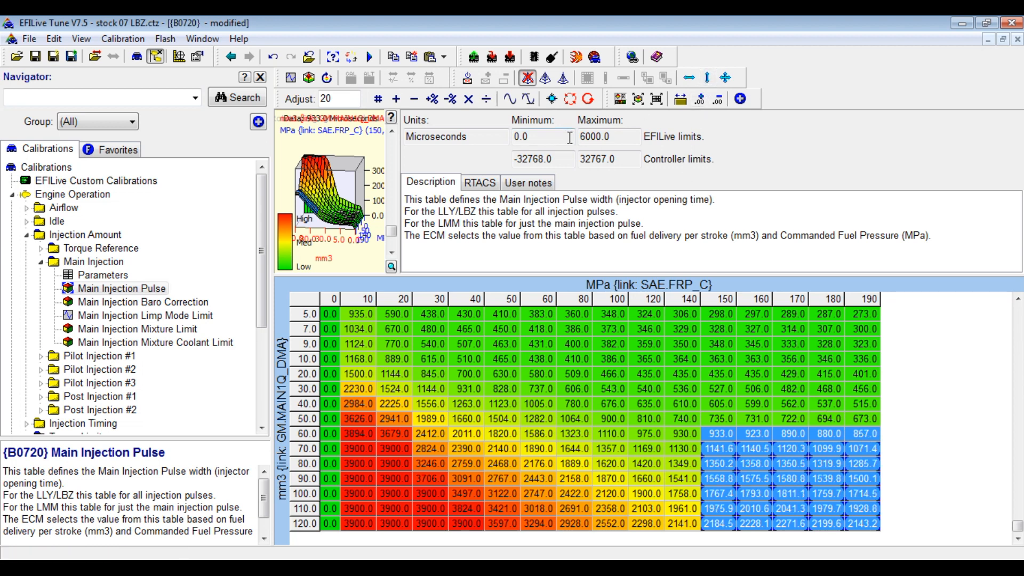
# Check the enlarged 3-D graph from the side, then open Main Injection Limp Mode Limit.
pyautogui.click(638, 99)
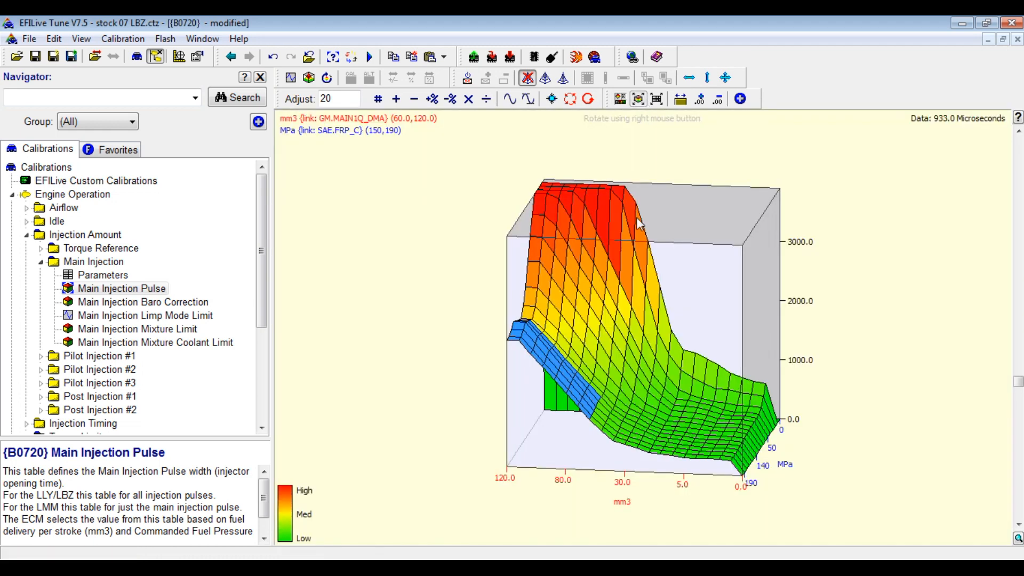
pyautogui.moveTo(644, 318); pyautogui.dragTo(578, 312)
pyautogui.click(192, 316)
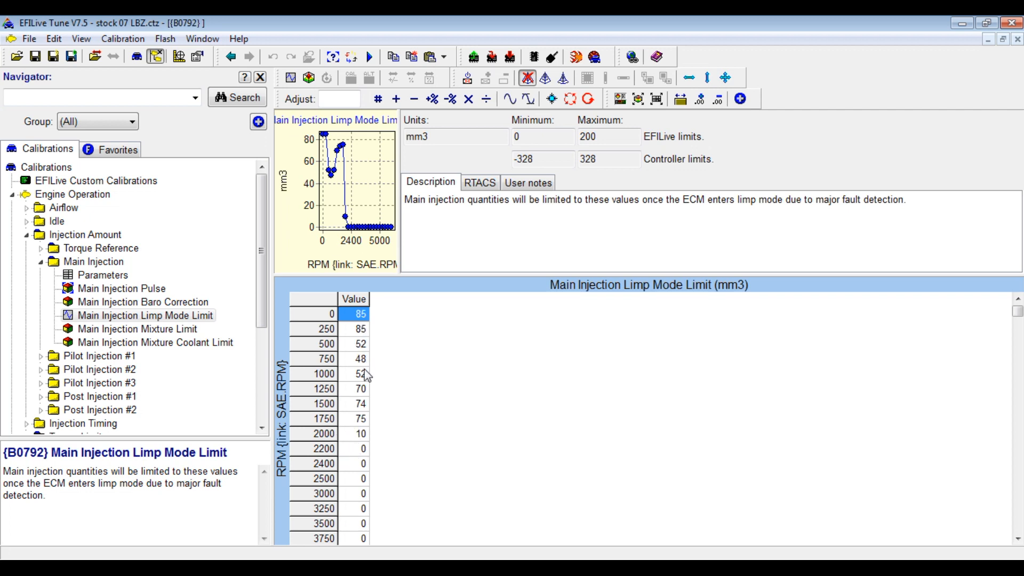
# Change the Main Injection Rich Mixture Limit from 0.920 to 0.600 lambda.
pyautogui.click(103, 275)
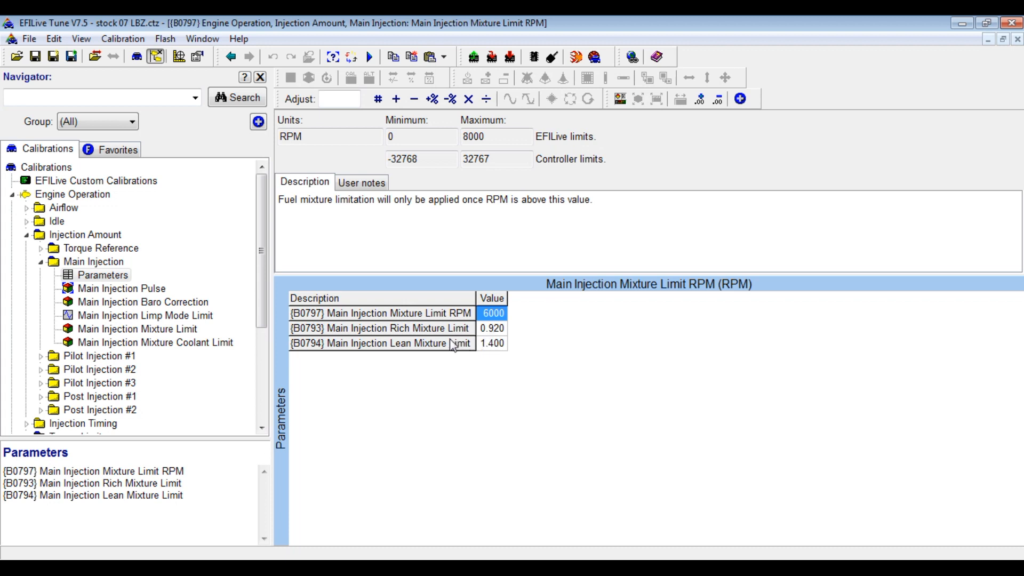
pyautogui.click(491, 330)
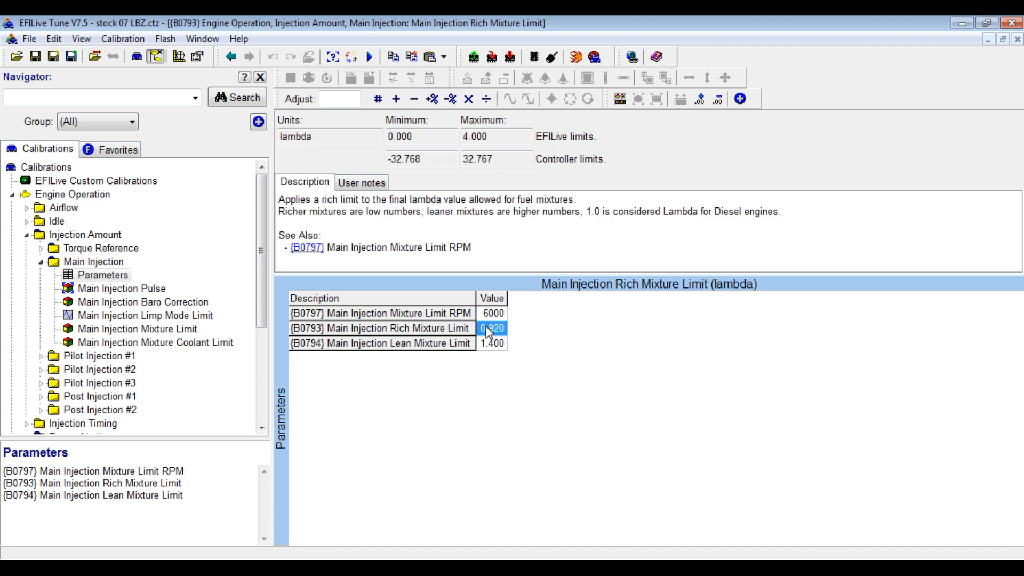
pyautogui.write('.600')
pyautogui.press('Return')
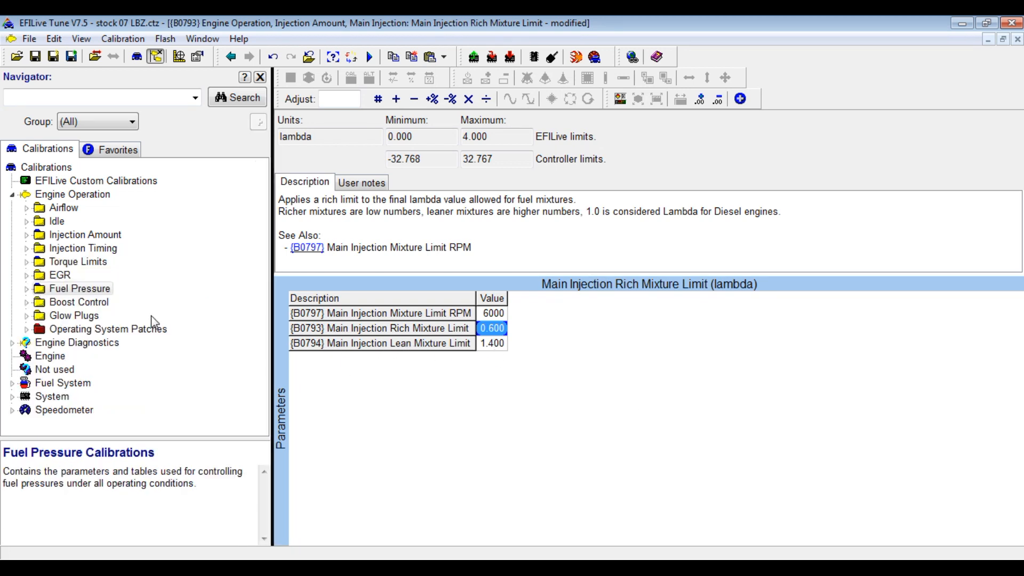
# Open Fuel Pressure's Max Number of Injection Pulses table (all 5s), then expand Injection Amount.
pyautogui.click(27, 289)
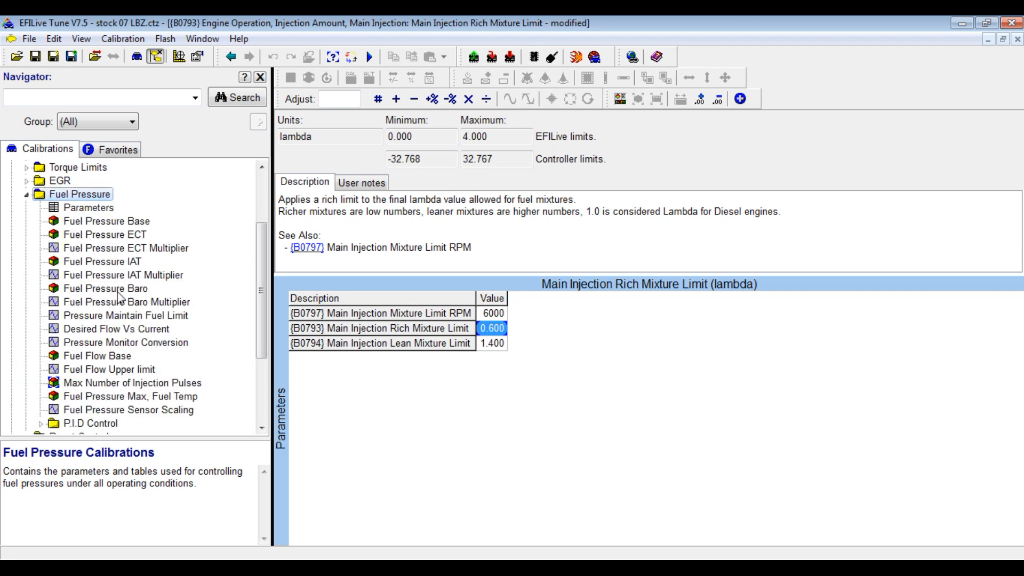
pyautogui.moveTo(263, 294); pyautogui.dragTo(263, 302)
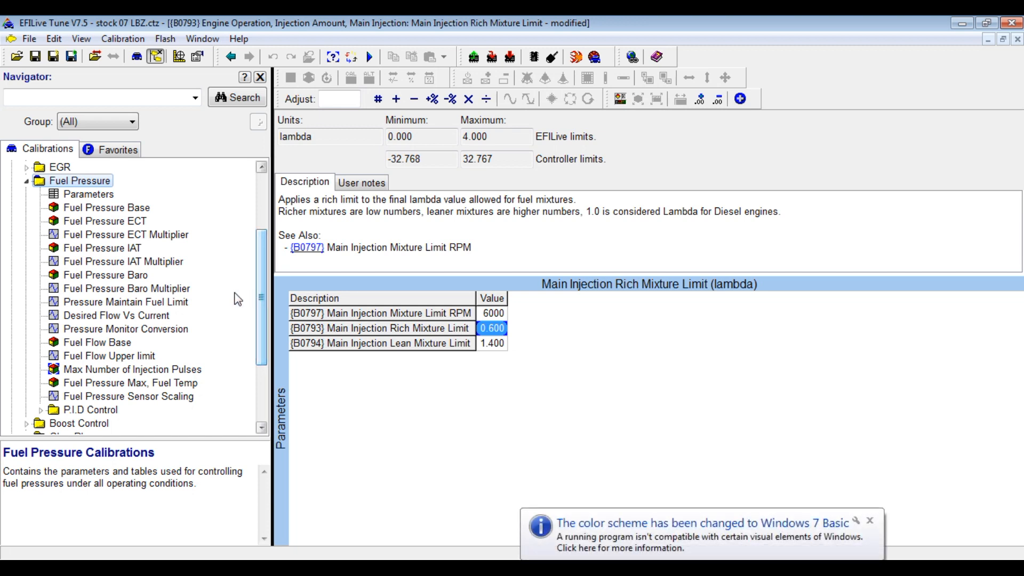
pyautogui.click(101, 376)
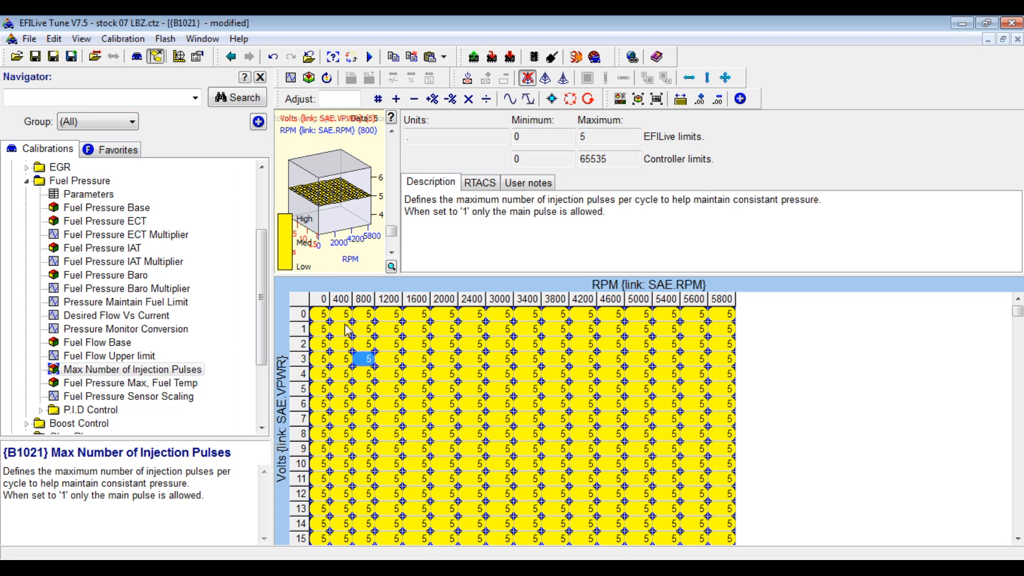
pyautogui.click(26, 182)
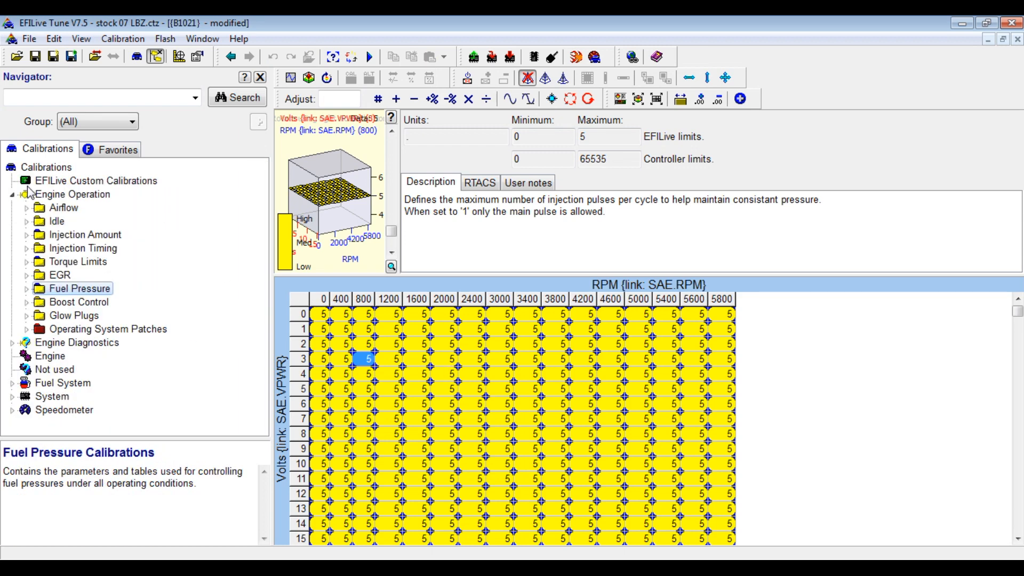
pyautogui.click(27, 236)
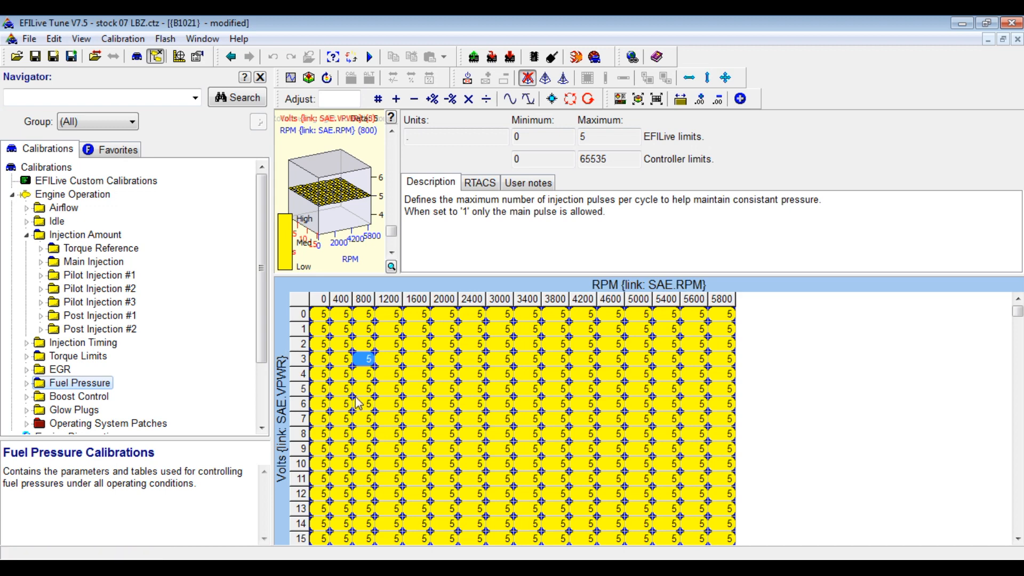
# Enter 4 as the pulse count across every cell of the table.
pyautogui.click(308, 308)
pyautogui.write('4')
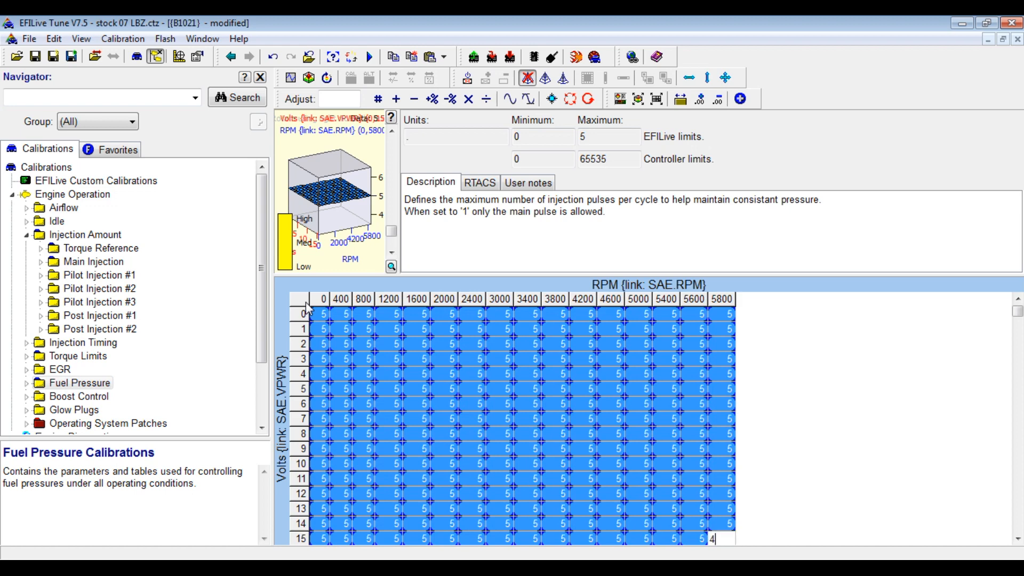
pyautogui.click(394, 376)
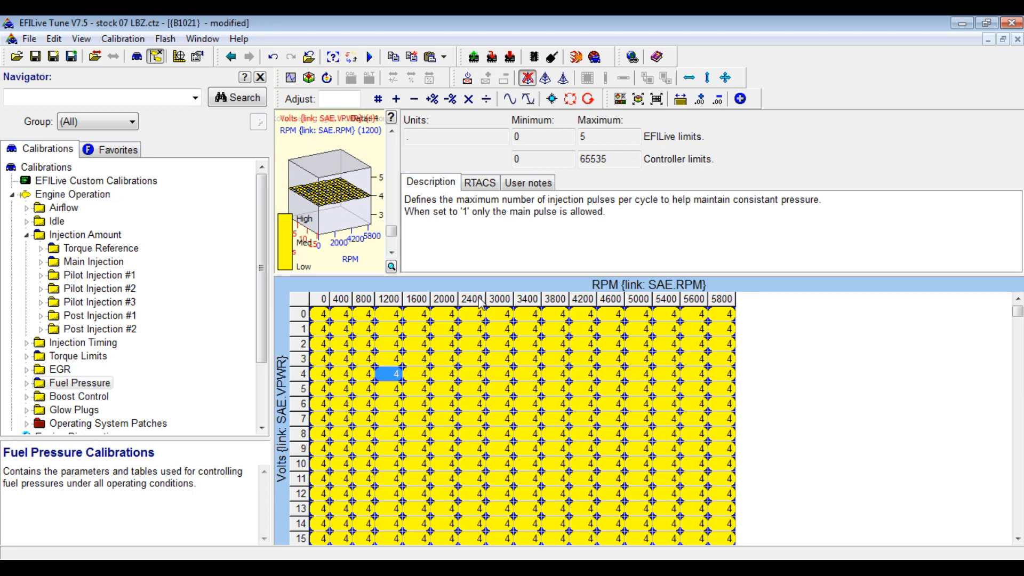
# Set the 3000–5800 RPM columns of the pulses table to 2.
pyautogui.click(505, 303)
pyautogui.moveTo(505, 303); pyautogui.dragTo(726, 305)
pyautogui.write('1')
pyautogui.click(593, 406)
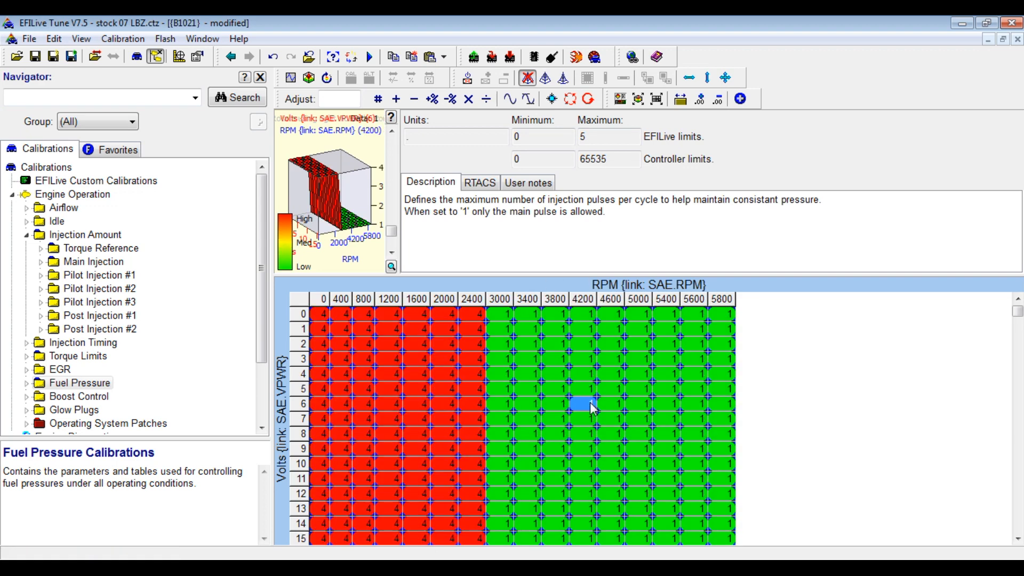
pyautogui.click(501, 303)
pyautogui.moveTo(501, 306); pyautogui.dragTo(749, 309)
pyautogui.write('2')
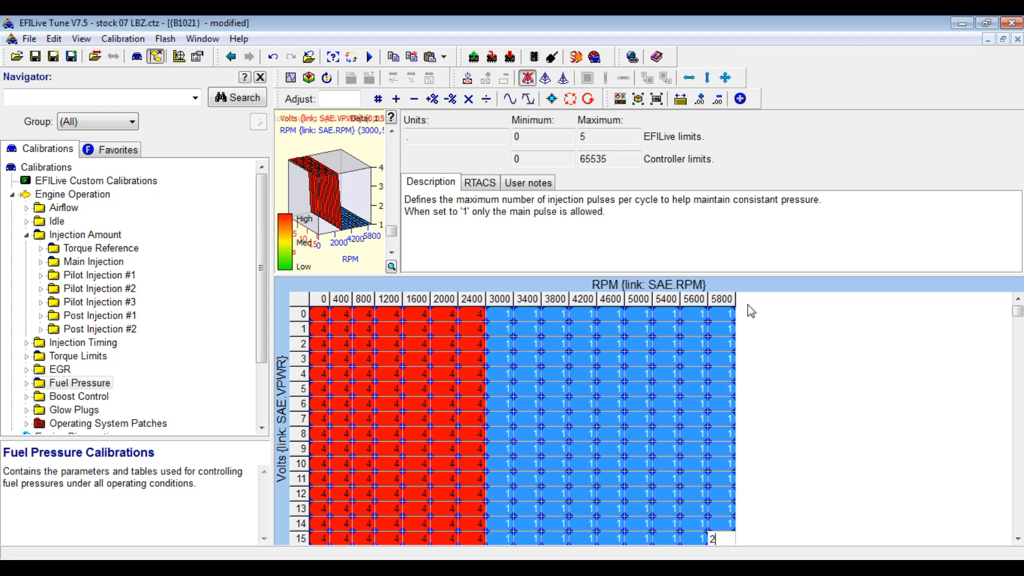
pyautogui.click(675, 358)
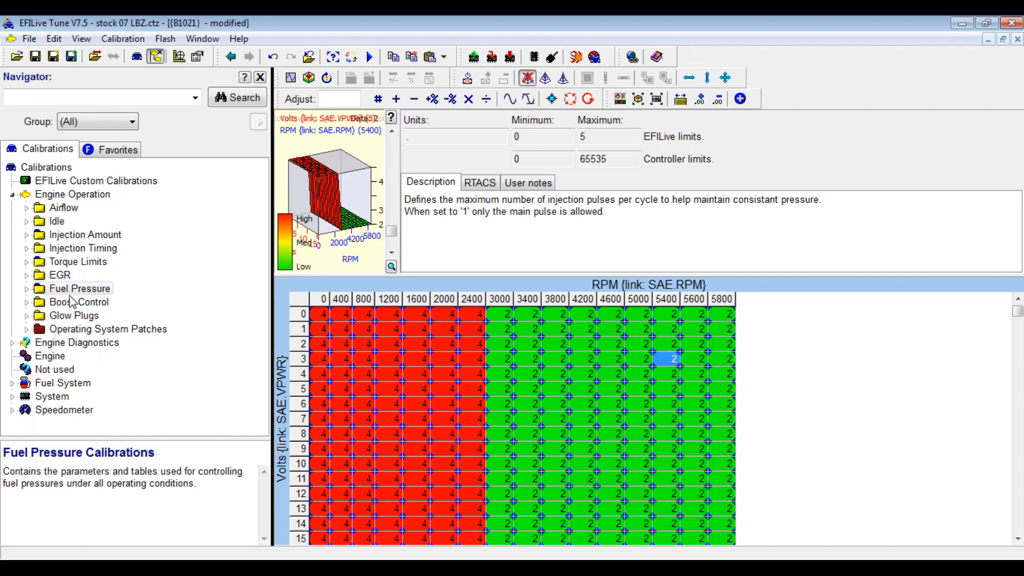
# Expand Injection Timing > Main Injection Base and select Timing Base (A).
pyautogui.click(26, 302)
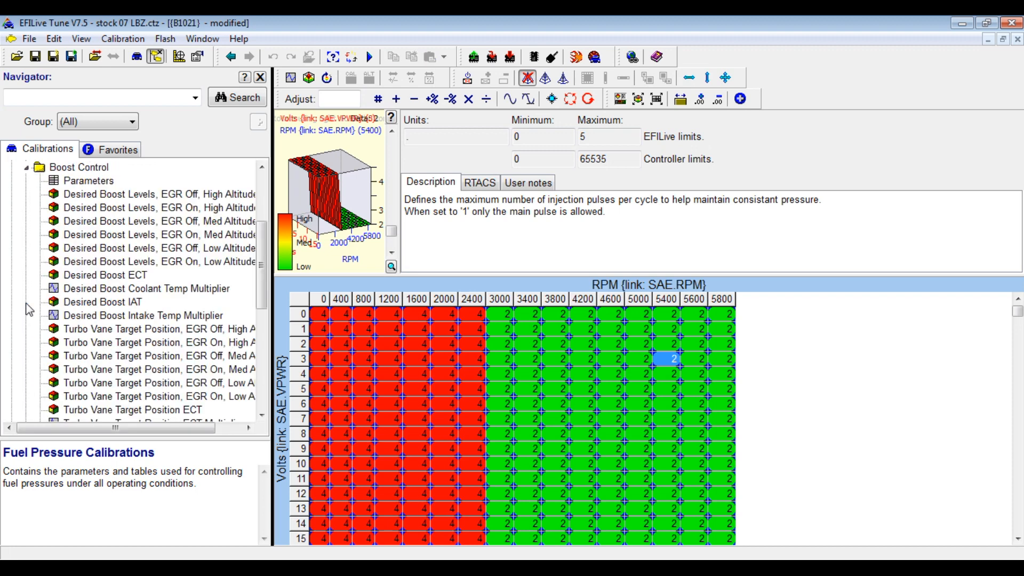
pyautogui.moveTo(262, 278)
pyautogui.mouseDown()
pyautogui.moveTo(264, 261)
pyautogui.moveTo(264, 277)
pyautogui.mouseUp()
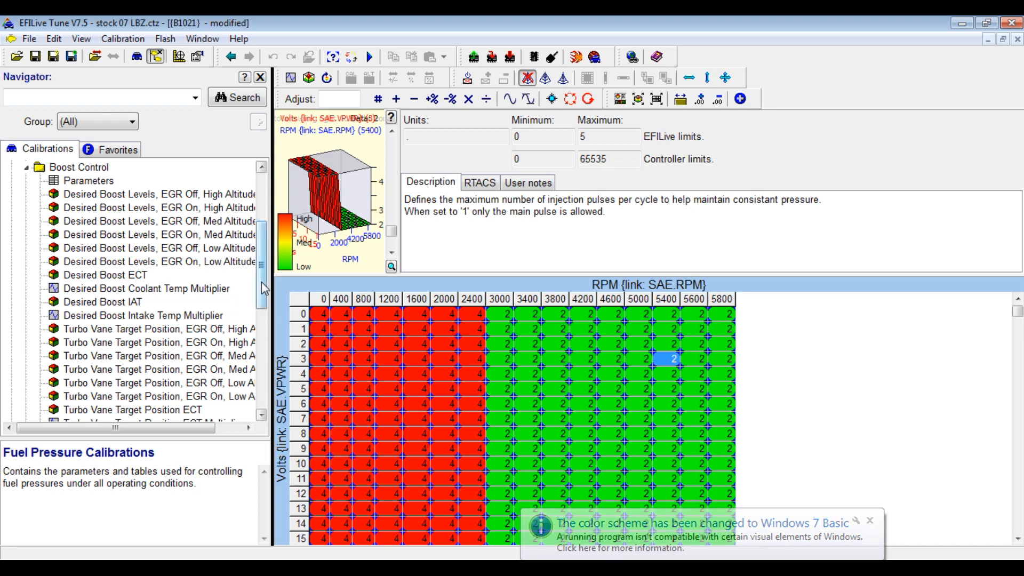
pyautogui.moveTo(265, 286); pyautogui.dragTo(266, 260)
pyautogui.click(26, 248)
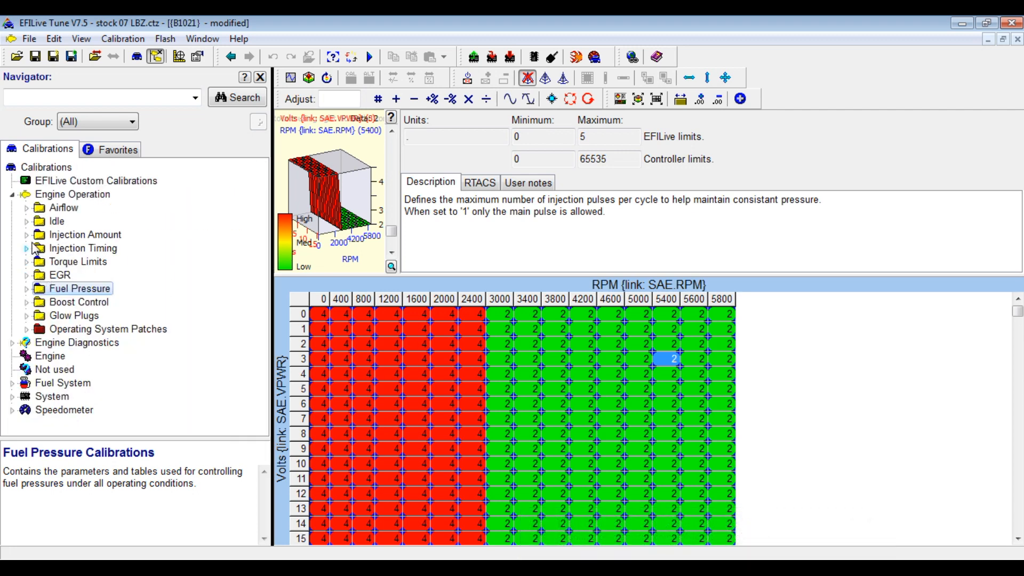
pyautogui.click(26, 248)
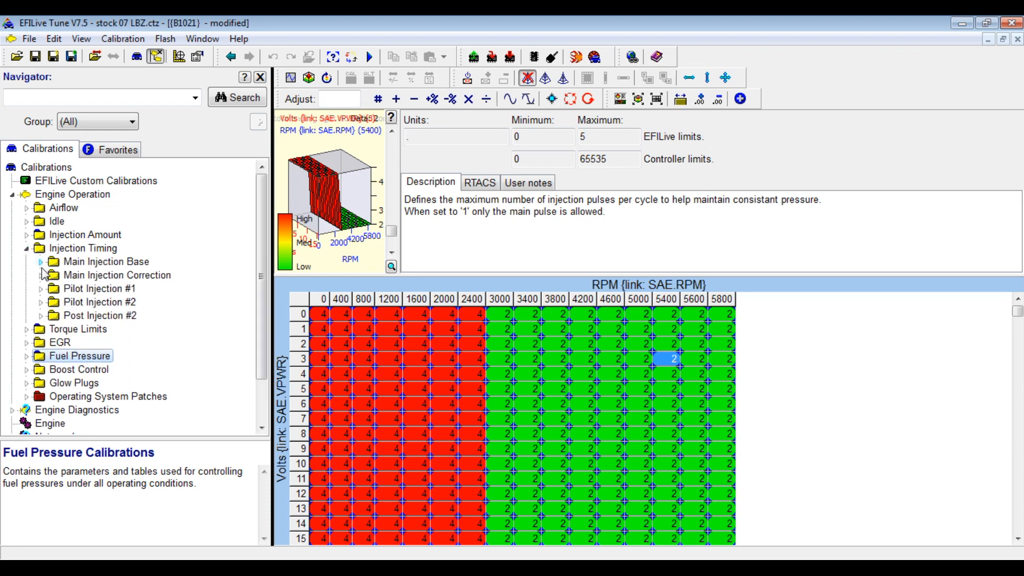
pyautogui.click(41, 263)
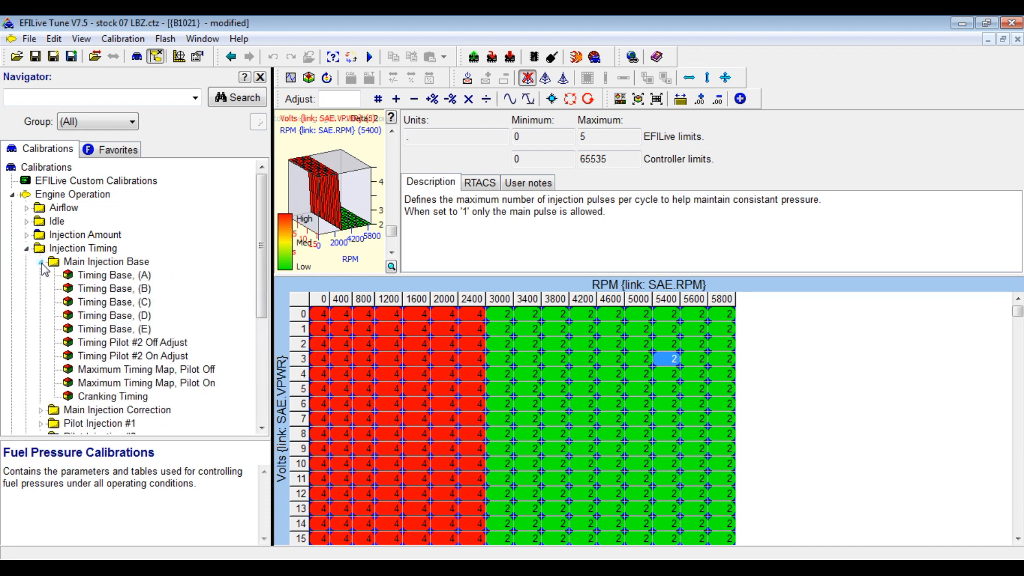
pyautogui.click(83, 275)
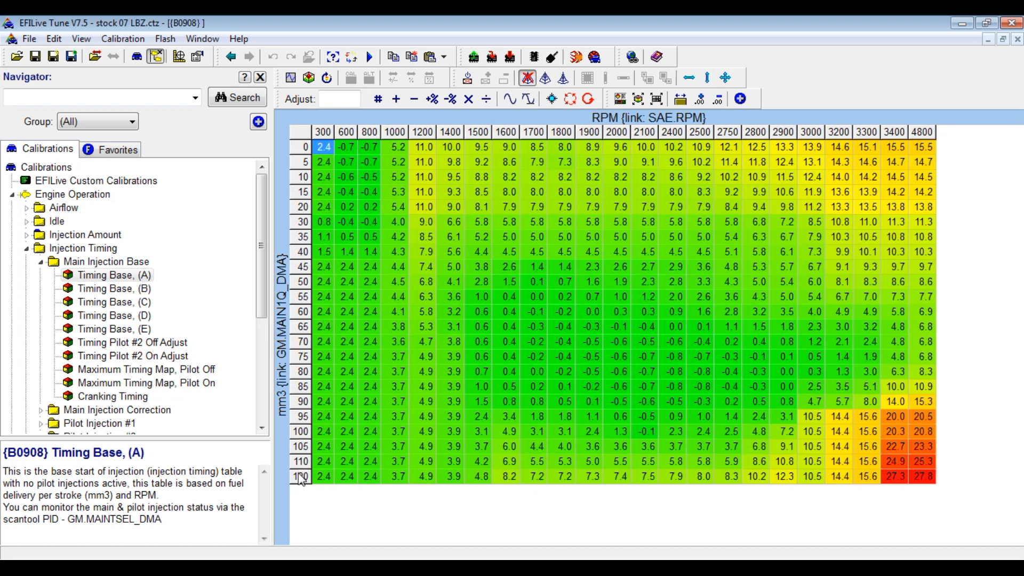
# Select the 3000–3300 RPM cells of row 120 in the Timing Base (A) table.
pyautogui.click(858, 479)
pyautogui.moveTo(856, 478); pyautogui.dragTo(804, 480)
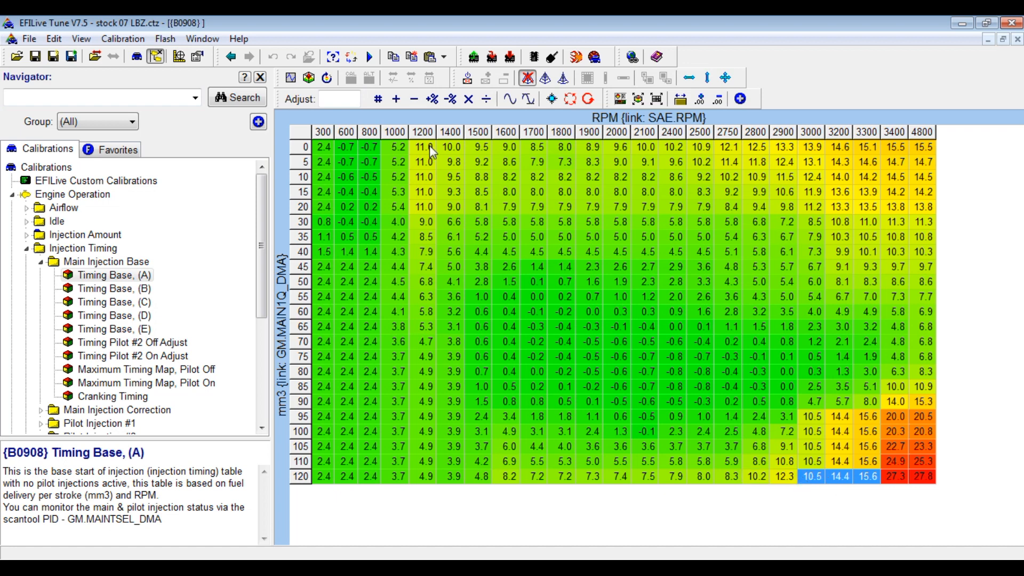
# Set row 120 to 19.0 at 3000–3300 RPM and to 15.0 at 2500 RPM.
pyautogui.click(348, 100)
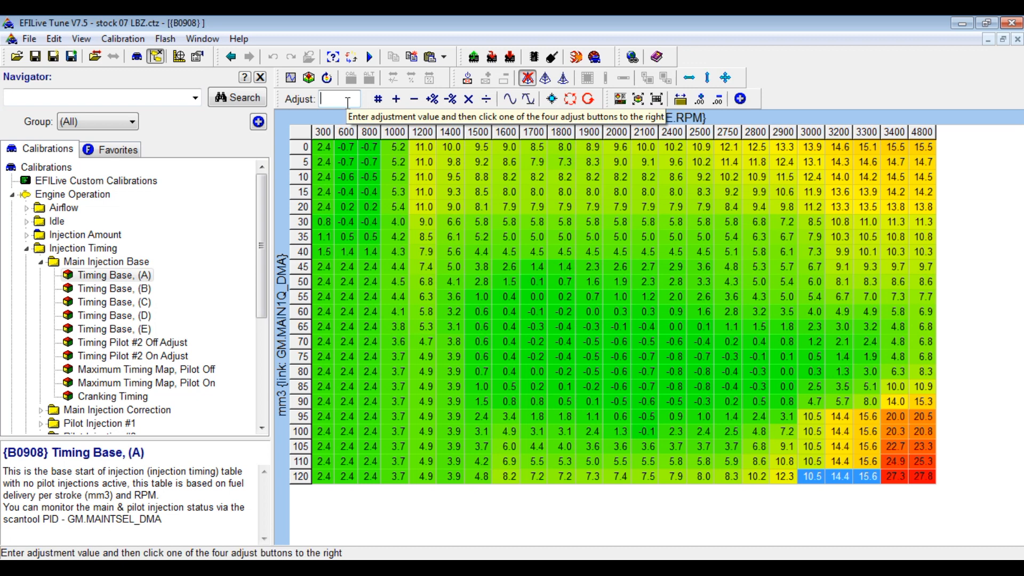
pyautogui.write('19')
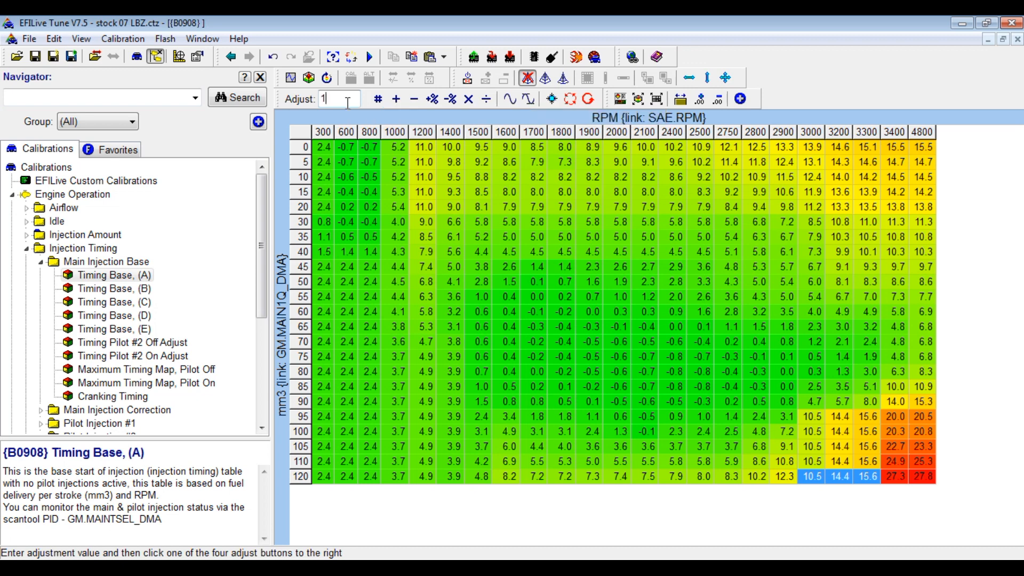
pyautogui.click(373, 102)
pyautogui.click(691, 374)
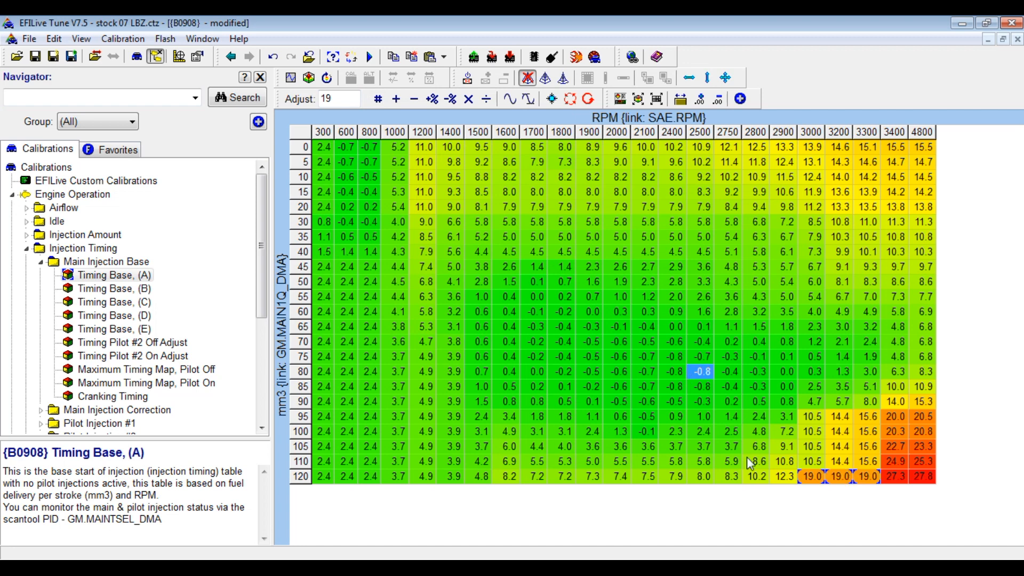
pyautogui.click(692, 476)
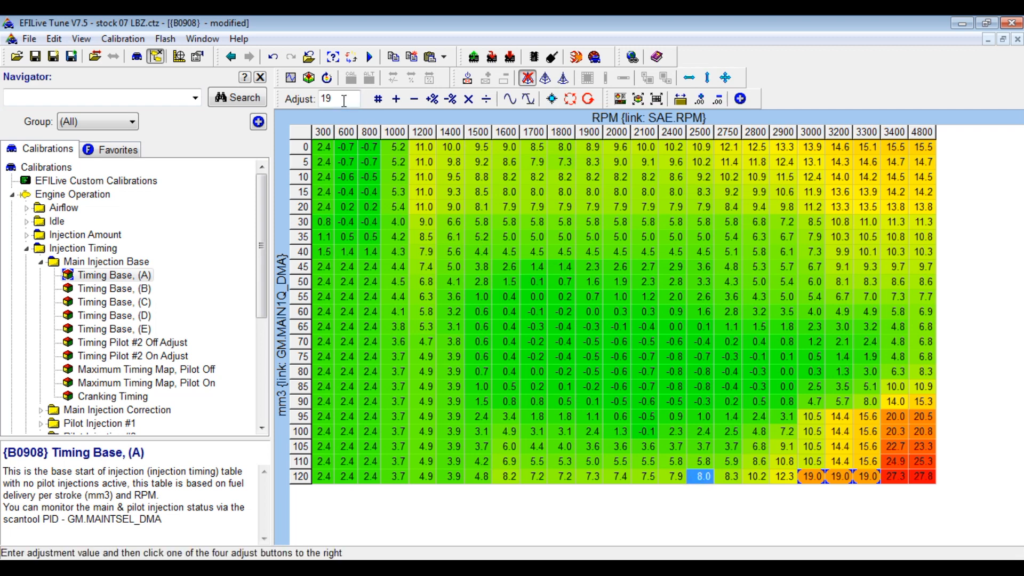
pyautogui.doubleClick(325, 98)
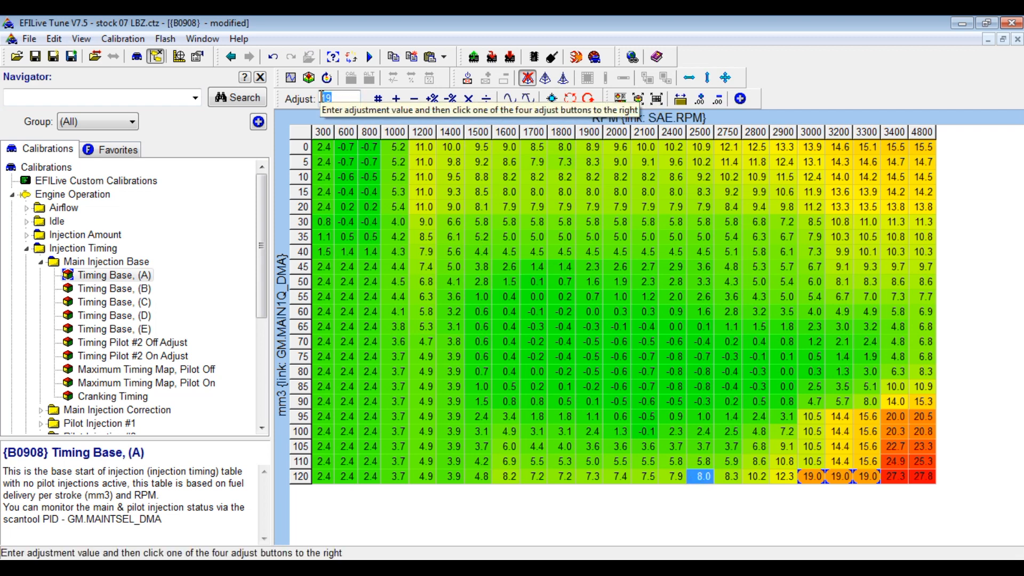
pyautogui.write('15')
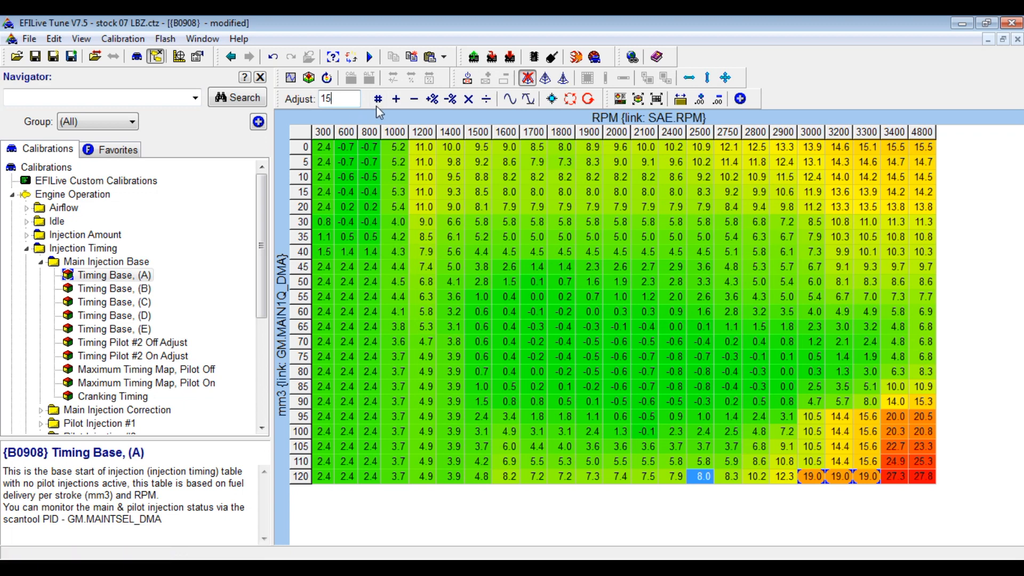
pyautogui.click(378, 100)
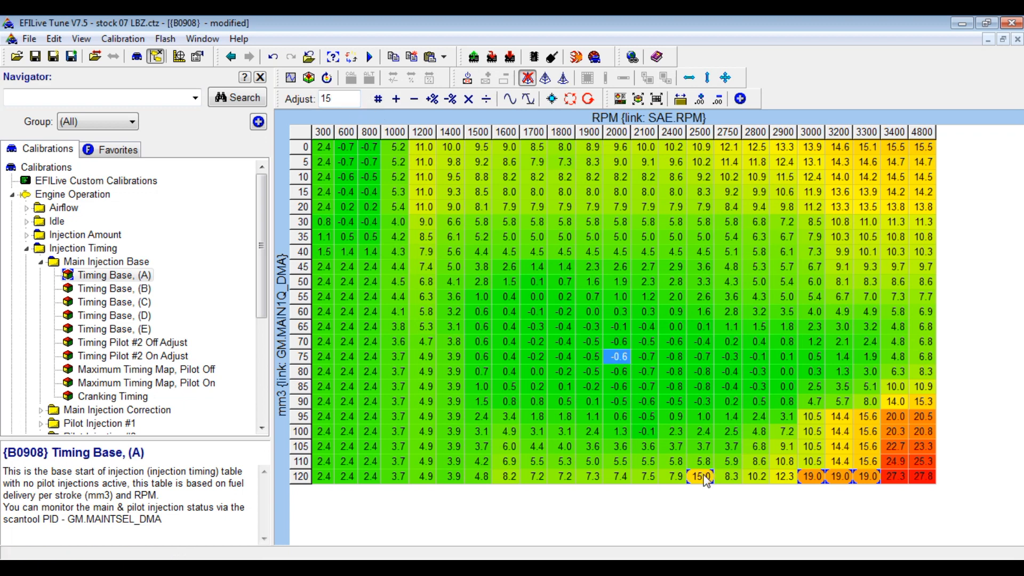
# Linearly interpolate row 120 from 8.2 at 1600 RPM through 15.0 up to 19.0.
pyautogui.moveTo(713, 483); pyautogui.dragTo(813, 477)
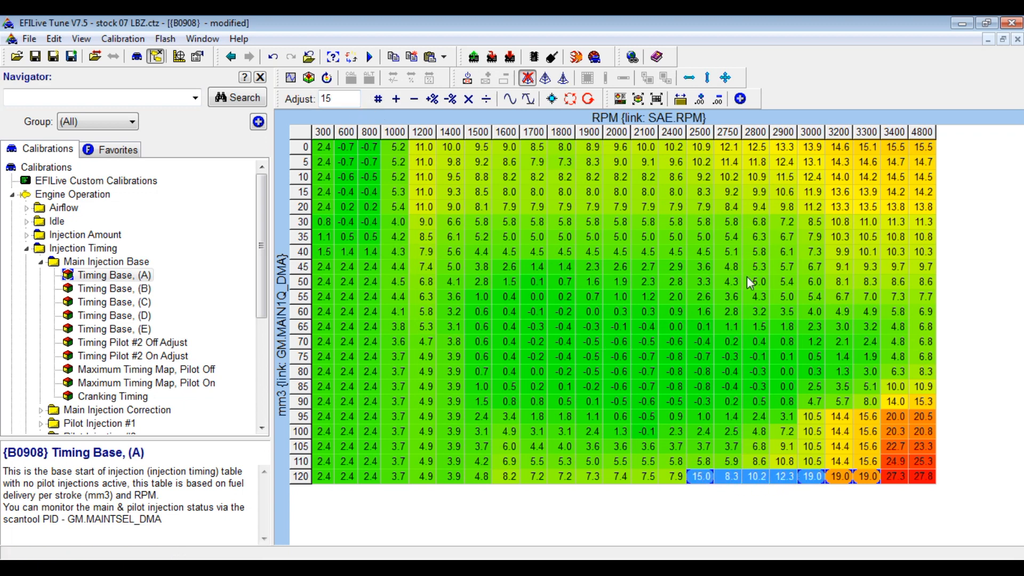
pyautogui.click(690, 78)
pyautogui.click(701, 326)
pyautogui.moveTo(696, 476); pyautogui.dragTo(518, 486)
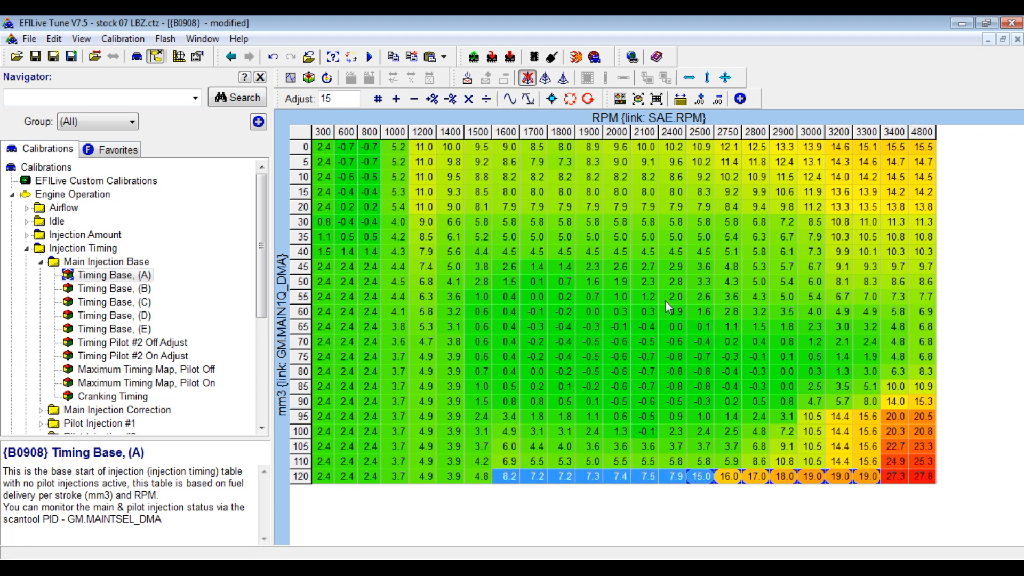
pyautogui.click(690, 79)
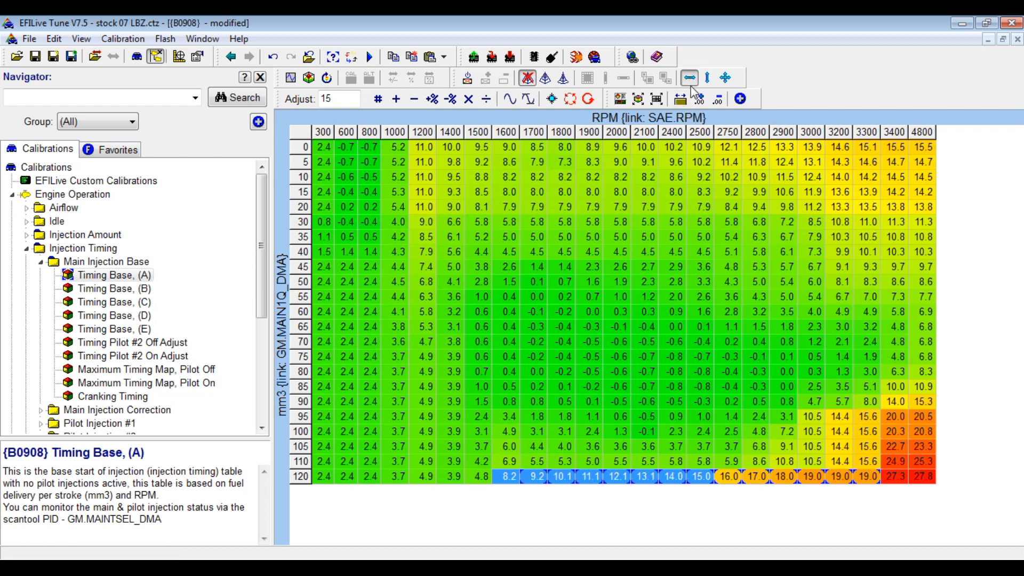
pyautogui.click(746, 297)
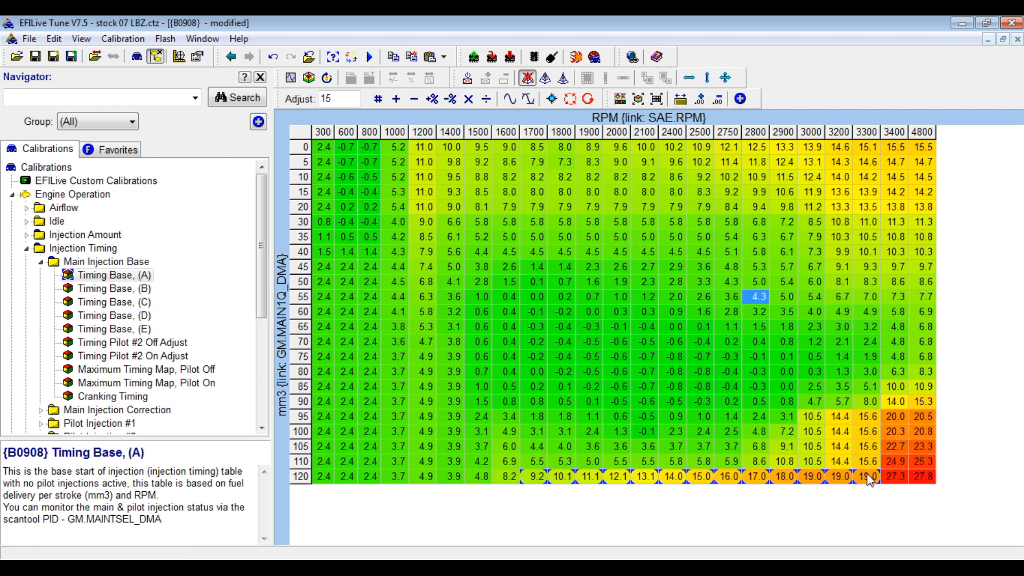
pyautogui.moveTo(870, 480); pyautogui.dragTo(544, 481)
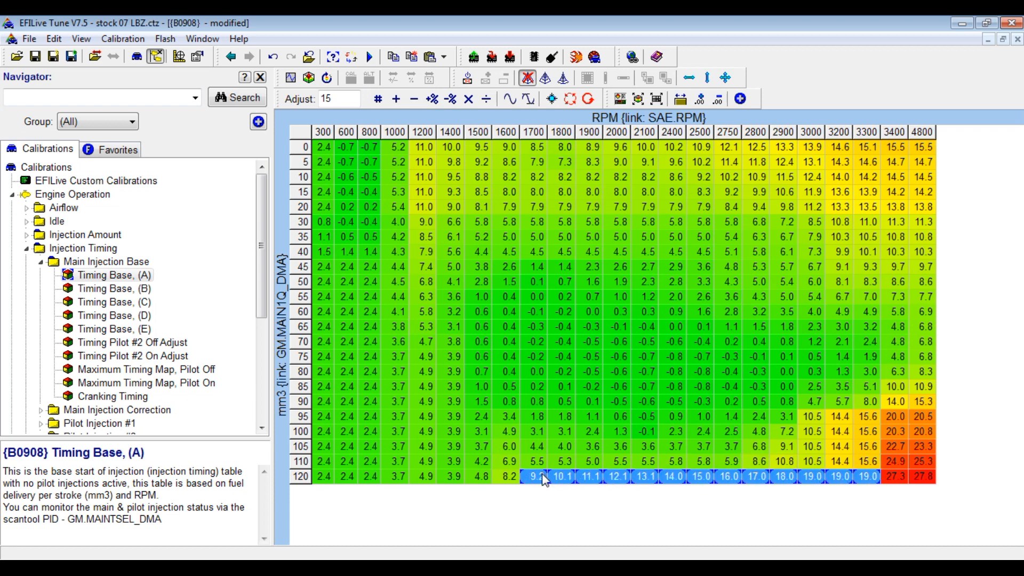
# Paste row 120's 1700–3300 RPM ramp into row 110.
pyautogui.click(539, 467)
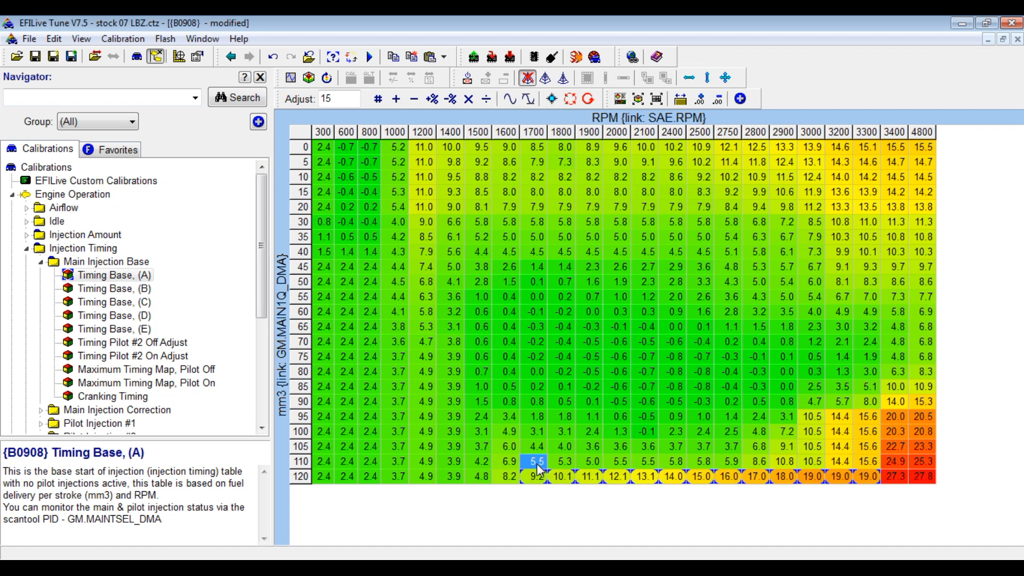
pyautogui.hotkey('ctrl', 'v')
pyautogui.click(567, 433)
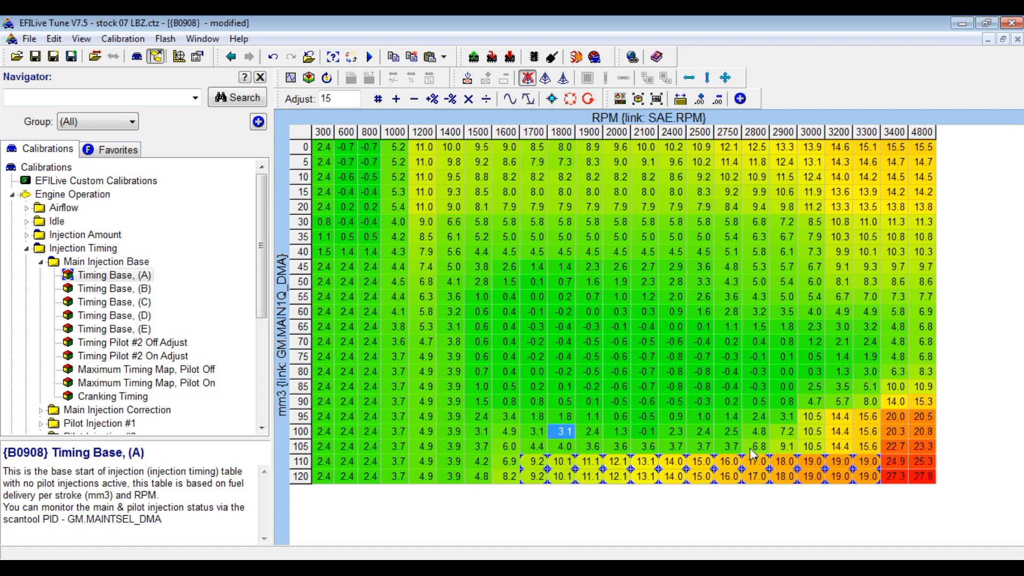
# Set rows 35–55 across 1800–2500 RPM to 6.0.
pyautogui.moveTo(874, 459); pyautogui.dragTo(766, 402)
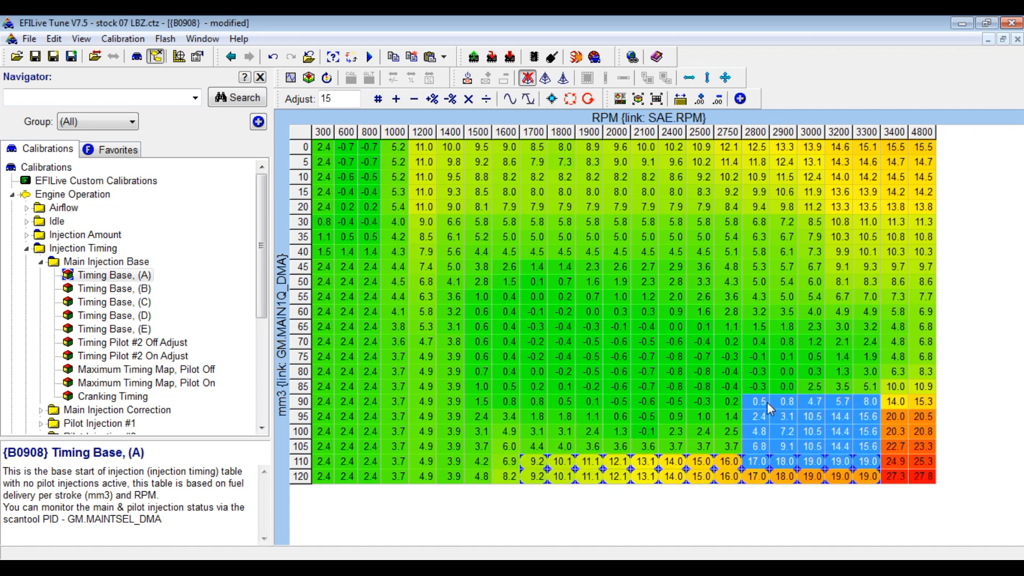
pyautogui.moveTo(753, 269); pyautogui.dragTo(570, 301)
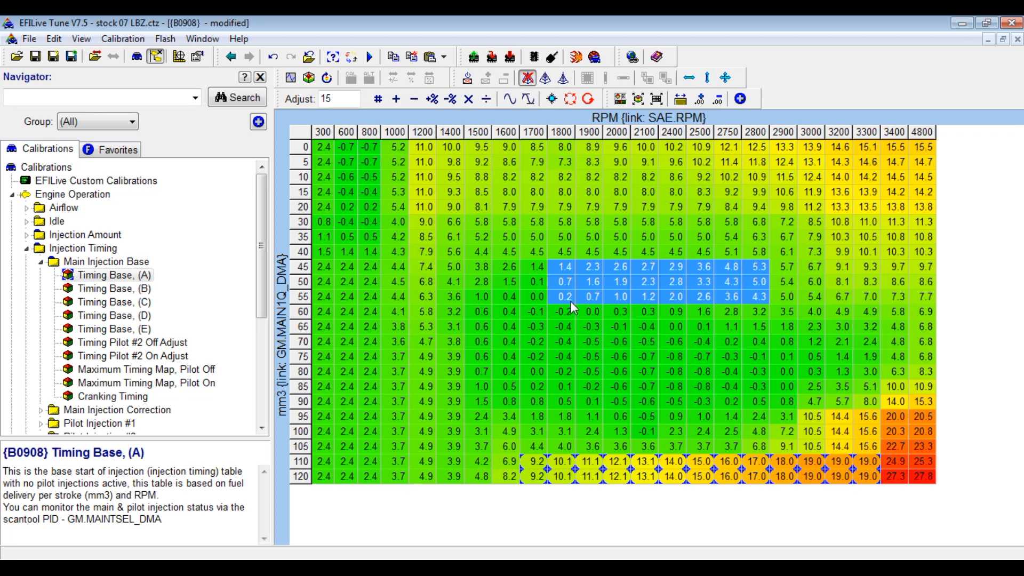
pyautogui.moveTo(563, 236); pyautogui.dragTo(711, 307)
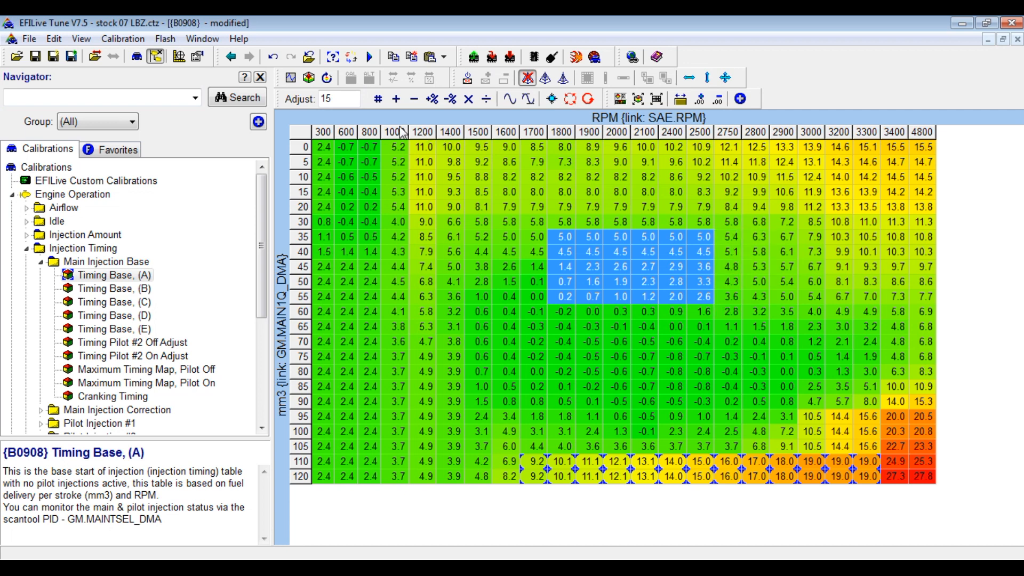
pyautogui.doubleClick(321, 100)
pyautogui.write('60')
pyautogui.press('BackSpace')
pyautogui.press('BackSpace')
pyautogui.write('7')
pyautogui.press('BackSpace')
pyautogui.write('6')
pyautogui.click(378, 98)
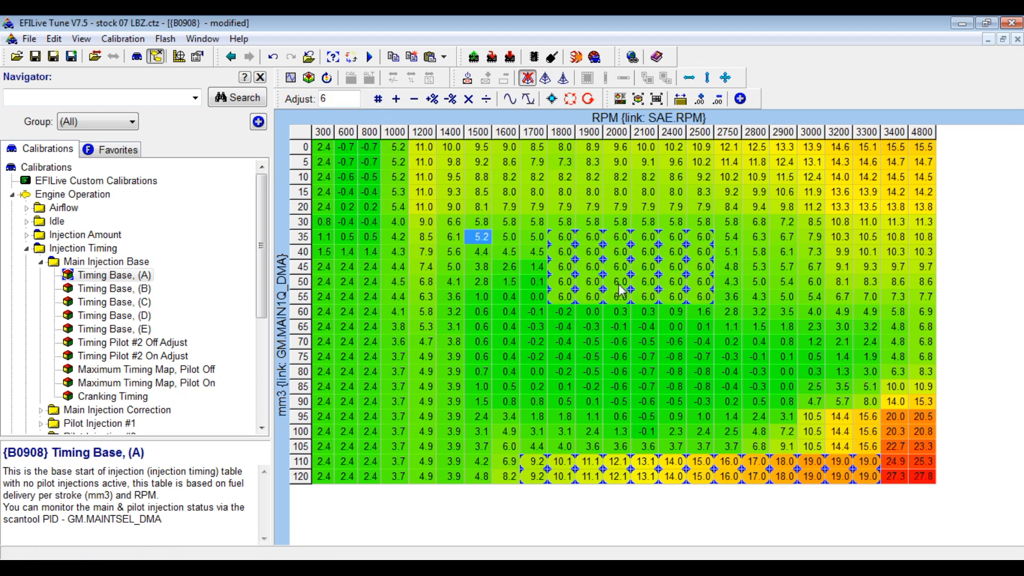
# Horizontally interpolate the blocks right and left of the 6.0 area, including 1200–1800 RPM.
pyautogui.moveTo(709, 297); pyautogui.dragTo(844, 250)
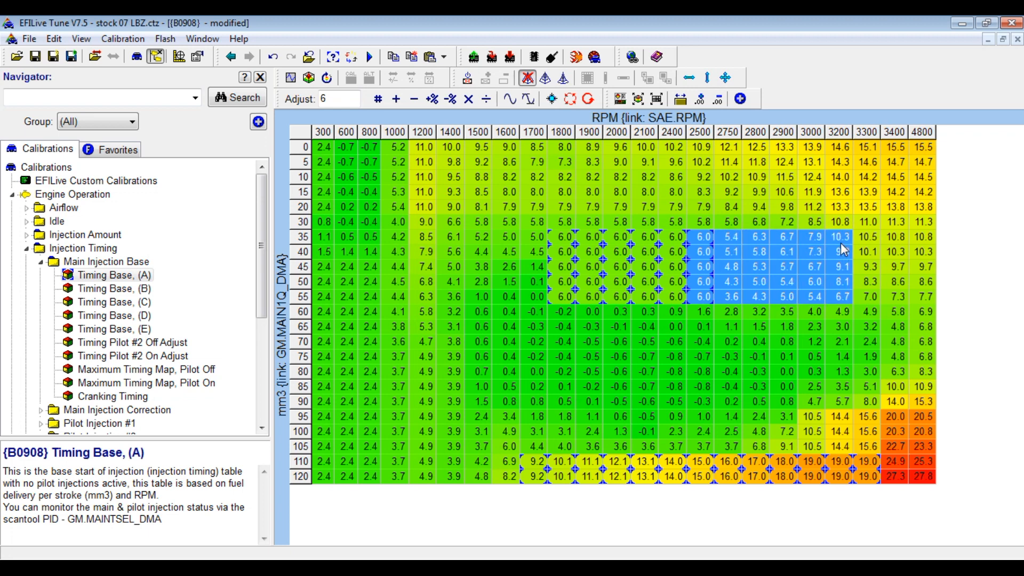
pyautogui.click(689, 78)
pyautogui.moveTo(562, 237); pyautogui.dragTo(432, 296)
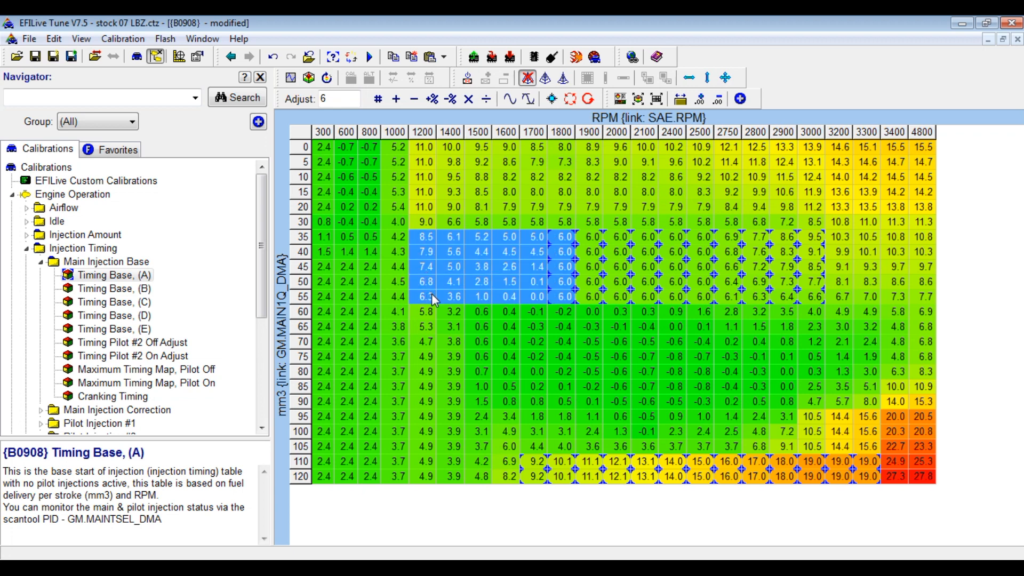
pyautogui.click(689, 77)
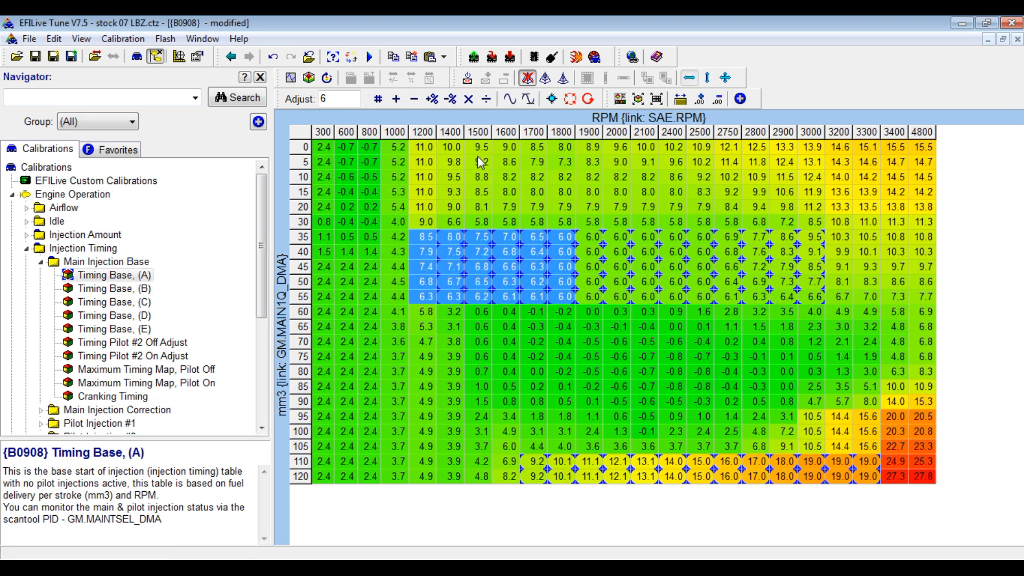
# Vertically interpolate rows 10–35 at 1200–3000 RPM, select rows 55–90, and show a full-window 3-D graph.
pyautogui.click(430, 179)
pyautogui.moveTo(432, 182); pyautogui.dragTo(816, 238)
pyautogui.click(708, 78)
pyautogui.click(841, 297)
pyautogui.moveTo(812, 297); pyautogui.dragTo(806, 389)
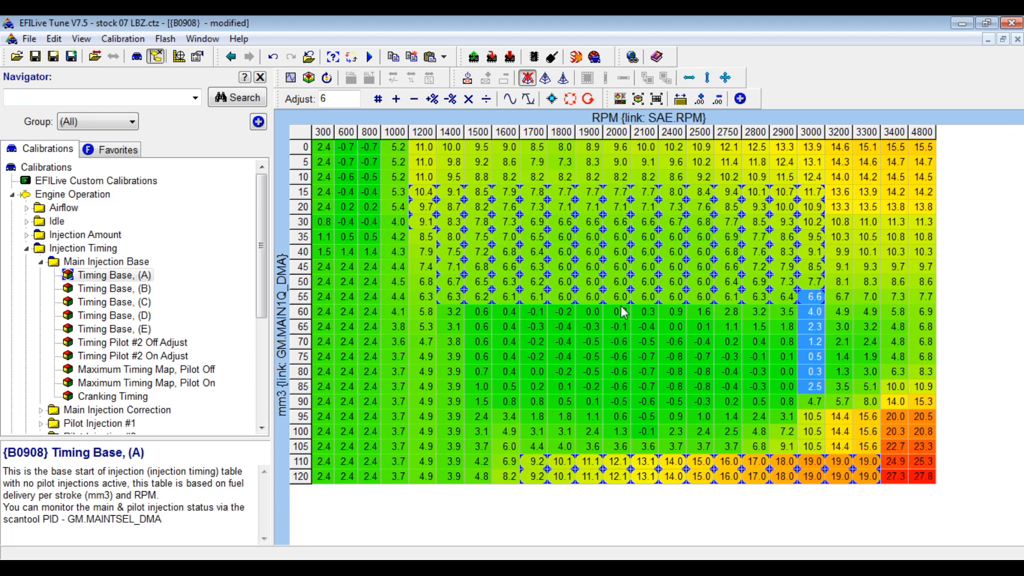
pyautogui.click(455, 298)
pyautogui.moveTo(458, 306); pyautogui.dragTo(864, 411)
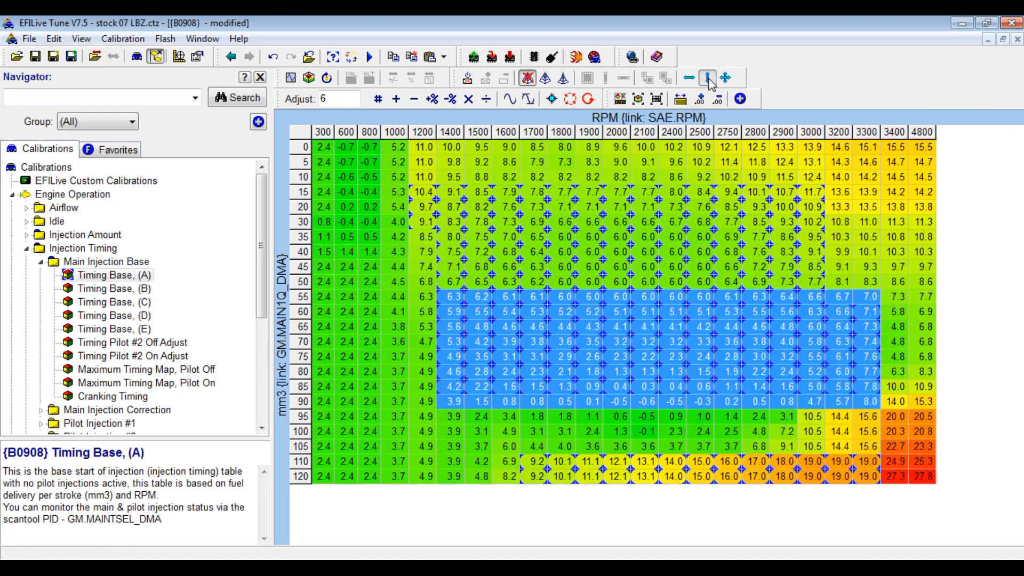
pyautogui.click(639, 101)
pyautogui.moveTo(652, 339); pyautogui.dragTo(628, 361)
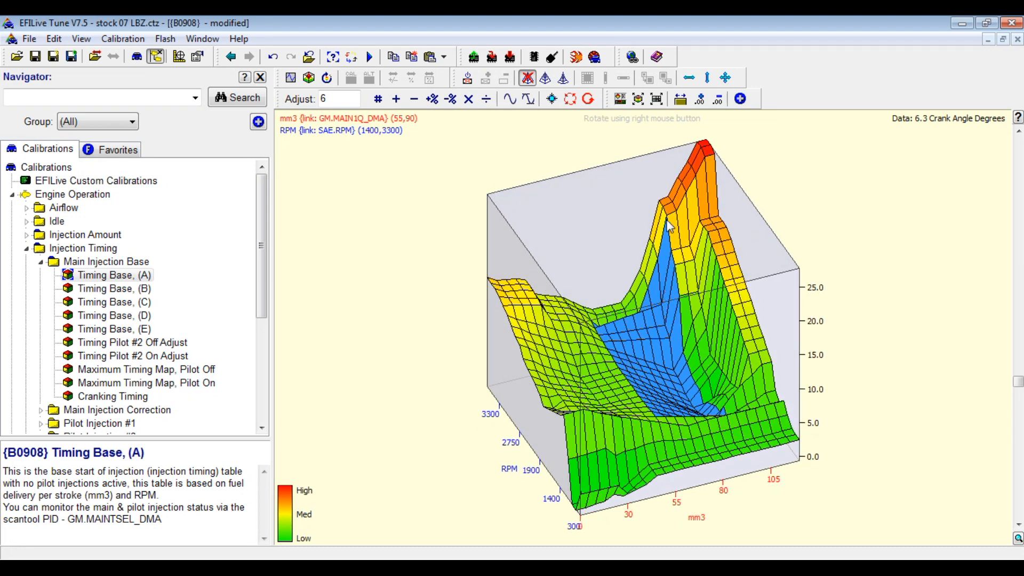
# Fill mm3 100–110 at 3000–3200 RPM with linear values.
pyautogui.moveTo(676, 241); pyautogui.dragTo(692, 426)
pyautogui.click(705, 241)
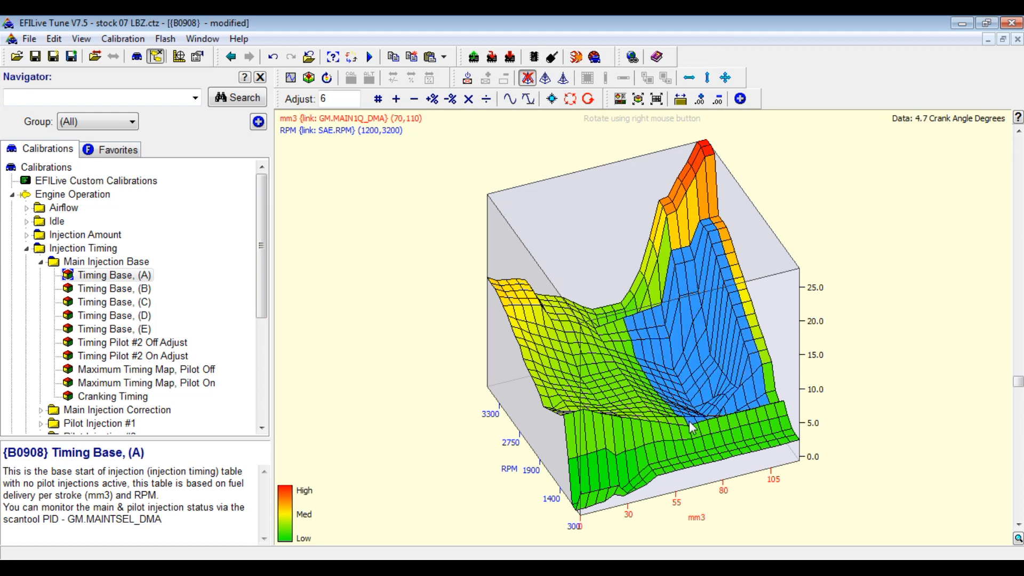
pyautogui.click(708, 78)
pyautogui.click(685, 307)
pyautogui.moveTo(680, 306); pyautogui.dragTo(703, 302)
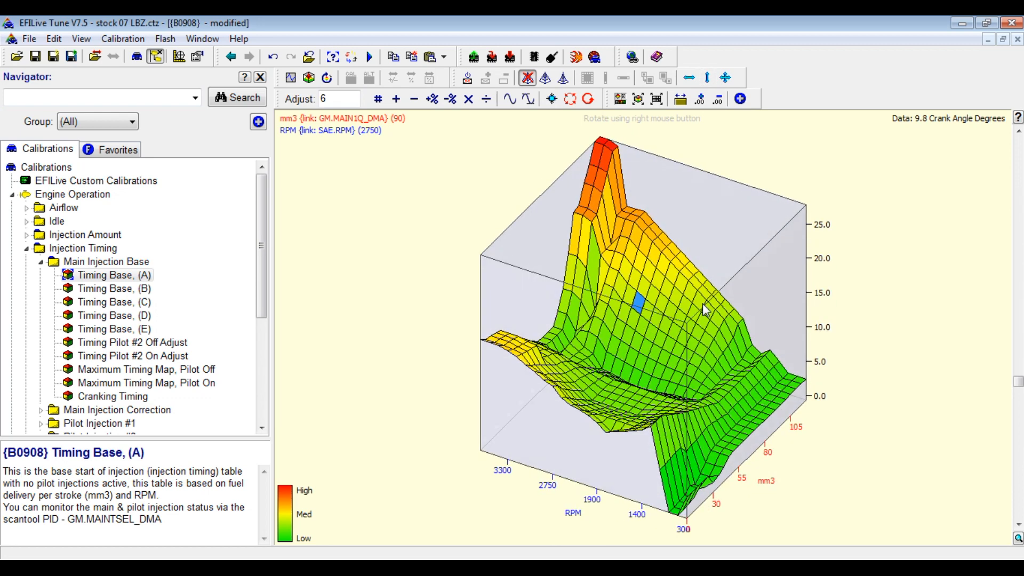
# Interpolate the high-mm3 wall from 3000 to 4800 RPM top to bottom.
pyautogui.click(576, 160)
pyautogui.moveTo(576, 160); pyautogui.dragTo(572, 353)
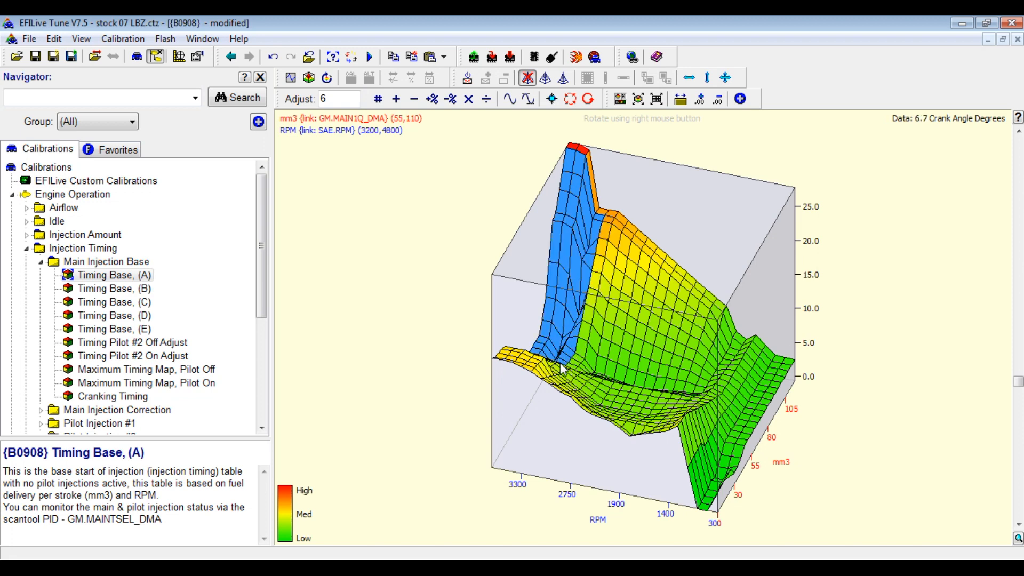
pyautogui.click(707, 77)
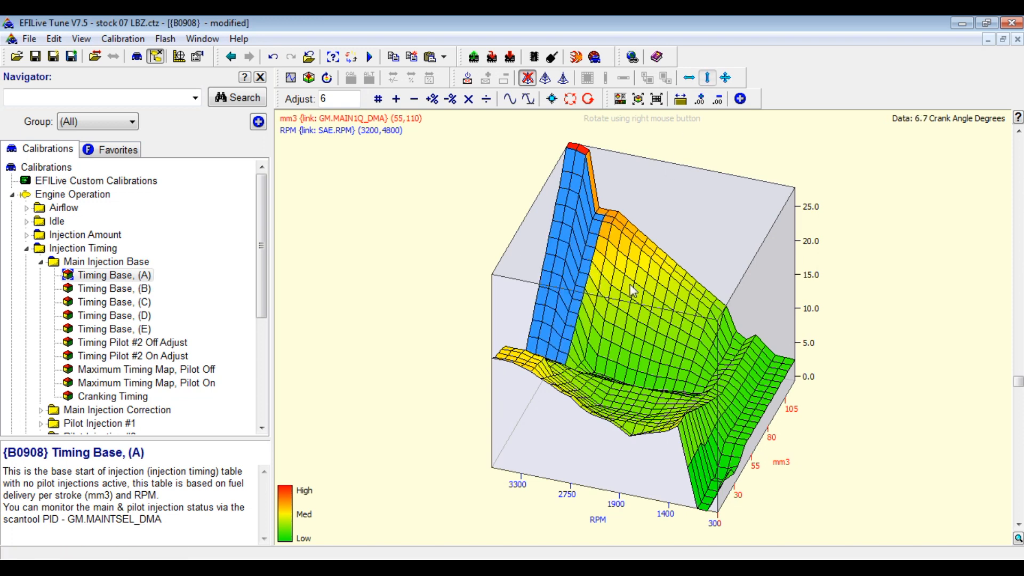
pyautogui.moveTo(631, 309); pyautogui.dragTo(590, 313)
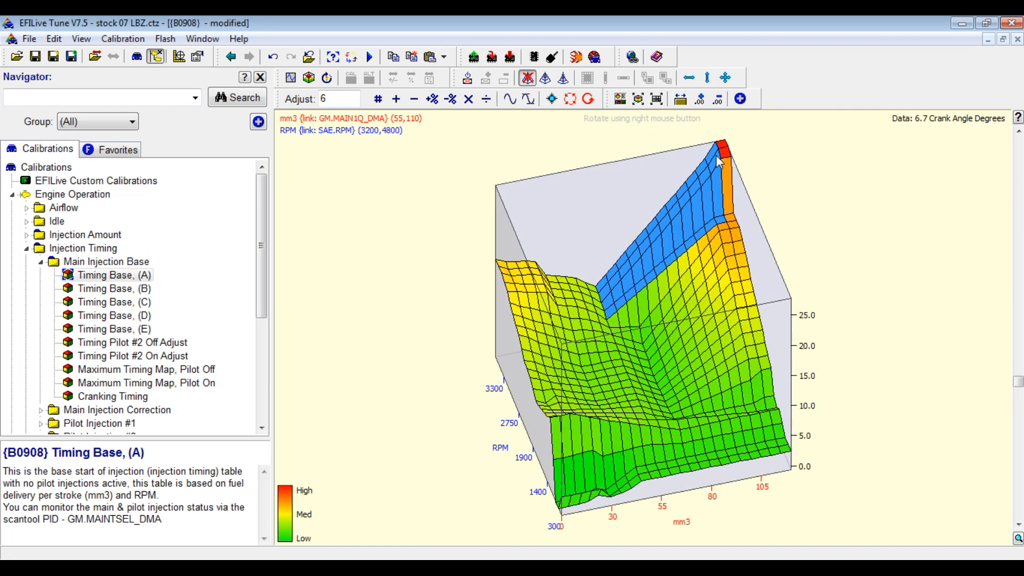
pyautogui.moveTo(723, 146); pyautogui.dragTo(702, 288)
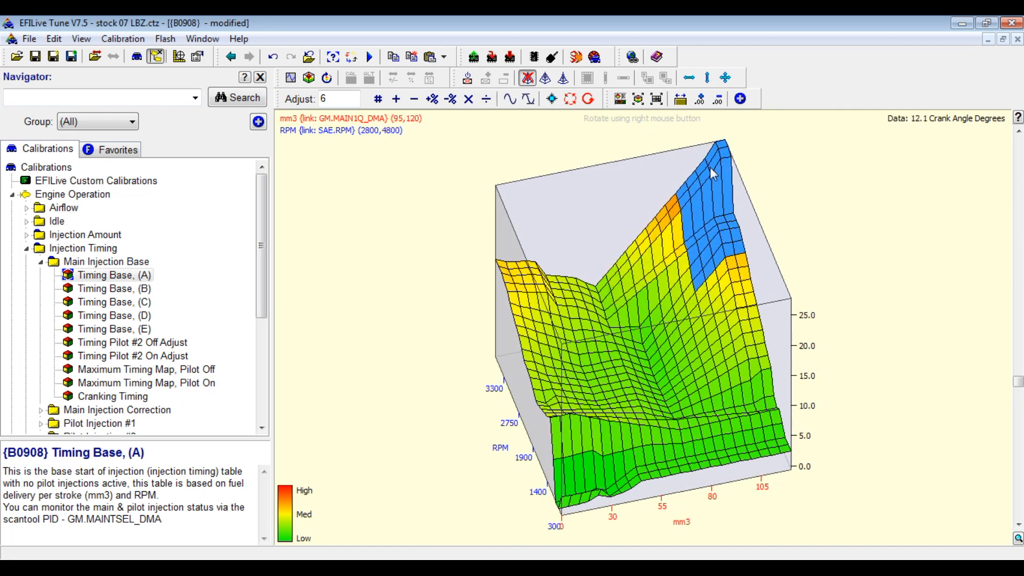
# Smooth the selected high-RPM corner three times.
pyautogui.click(510, 99)
pyautogui.click(510, 99)
pyautogui.click(510, 99)
# Smooth the mid-load band, mm3 35–80 across all RPM, four times.
pyautogui.moveTo(598, 360); pyautogui.dragTo(594, 361)
pyautogui.moveTo(601, 320); pyautogui.dragTo(688, 451)
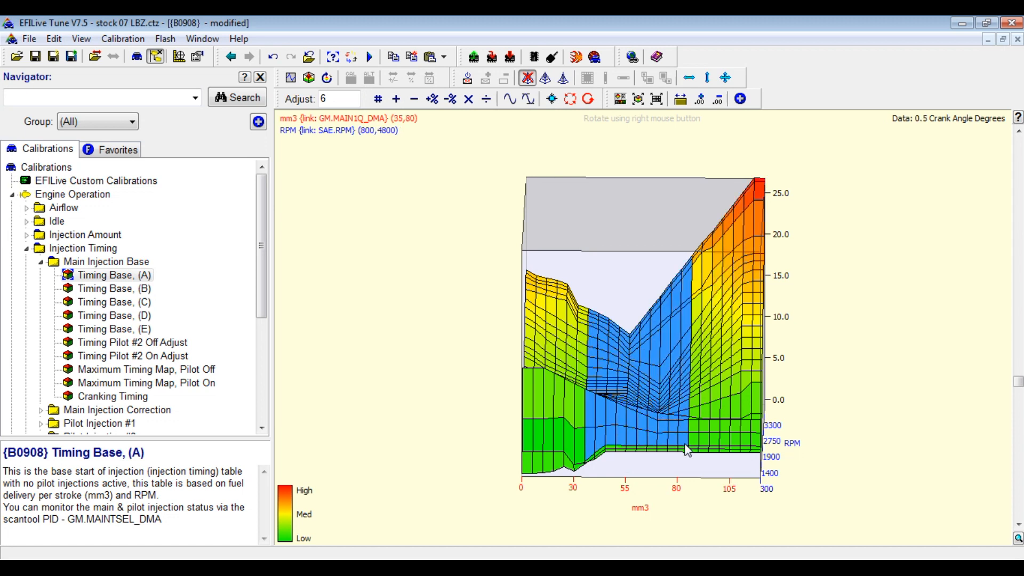
pyautogui.click(510, 100)
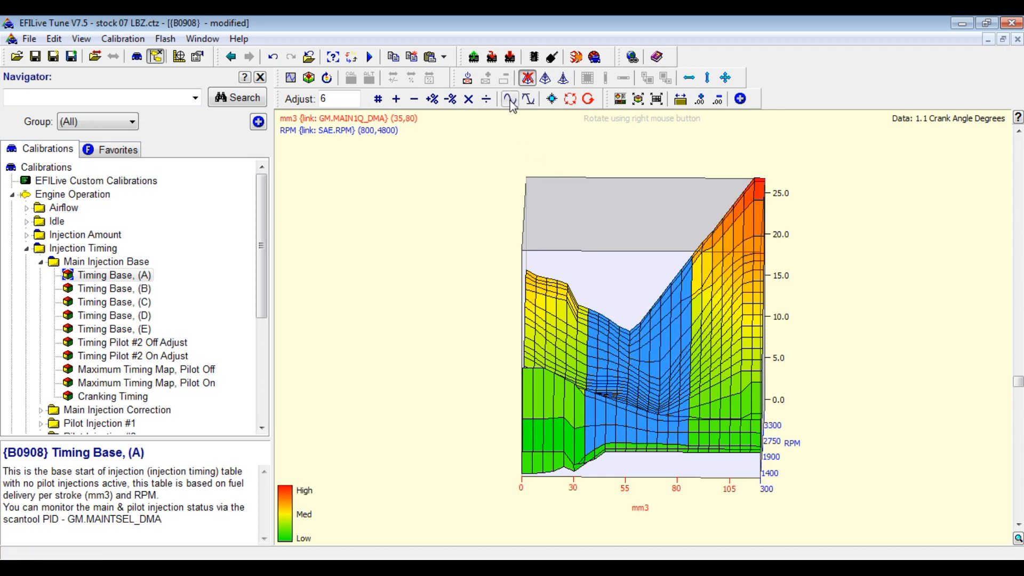
pyautogui.click(510, 100)
pyautogui.click(510, 99)
pyautogui.click(510, 99)
# Smooth mm3 35–100 at 2750–4800 RPM twice.
pyautogui.moveTo(603, 401); pyautogui.dragTo(634, 396)
pyautogui.moveTo(609, 267); pyautogui.dragTo(684, 312)
pyautogui.click(510, 99)
pyautogui.click(510, 99)
# Smooth the low-RPM, high-mm3 block (mm3 60–120, 600–1600 RPM) three times.
pyautogui.moveTo(619, 384); pyautogui.dragTo(639, 389)
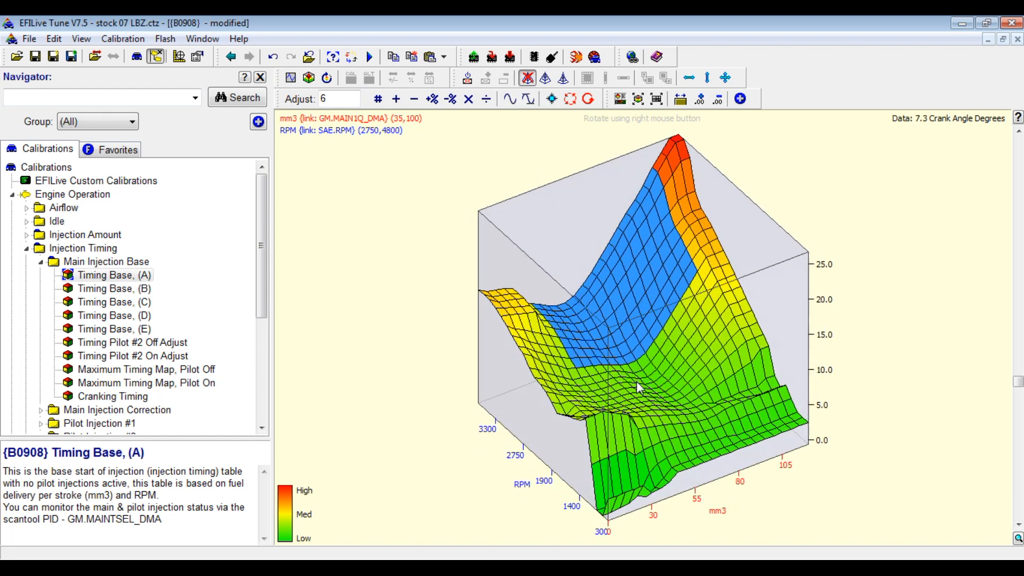
pyautogui.moveTo(761, 346); pyautogui.dragTo(773, 447)
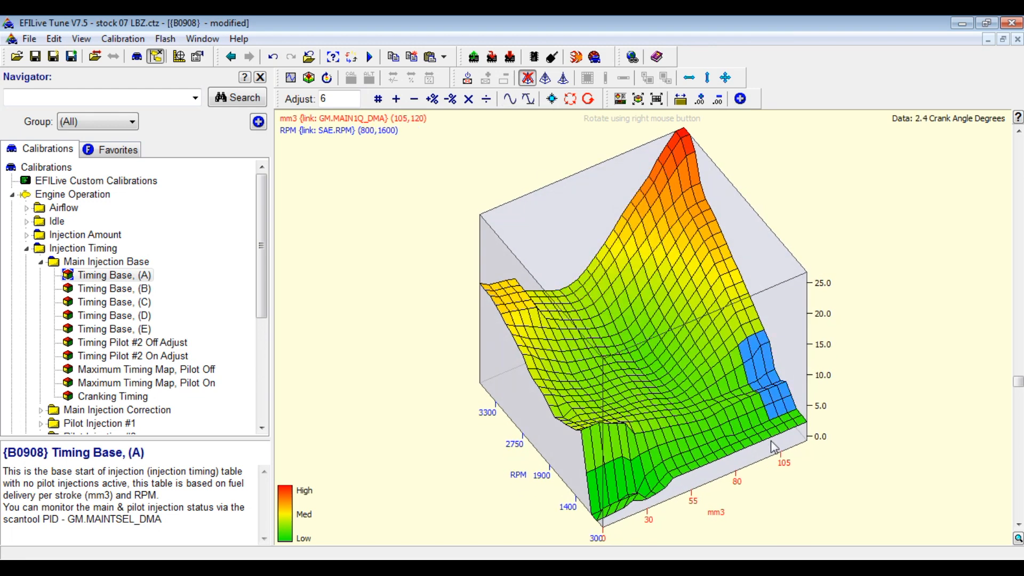
pyautogui.click(773, 345)
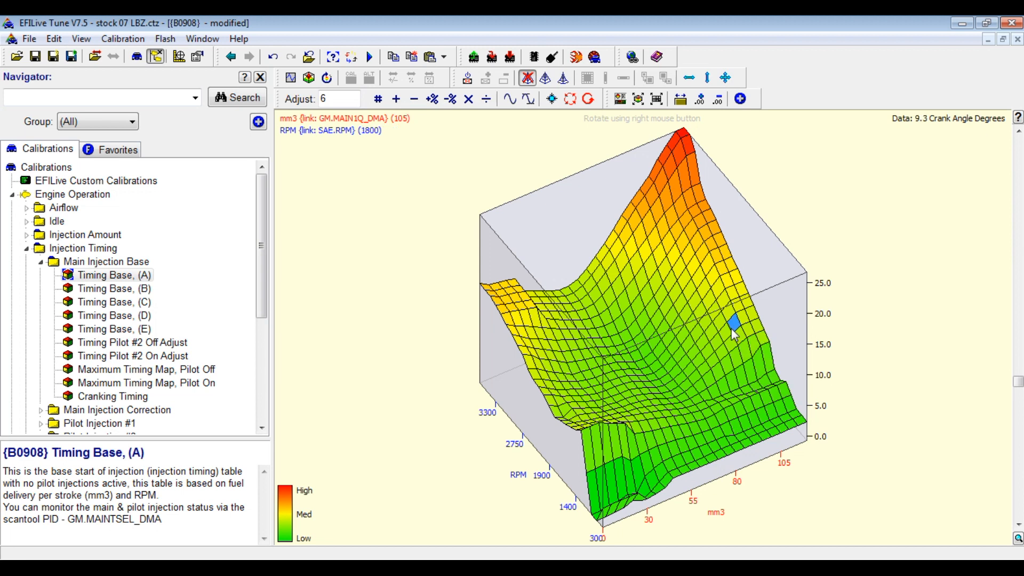
pyautogui.moveTo(774, 345); pyautogui.dragTo(645, 507)
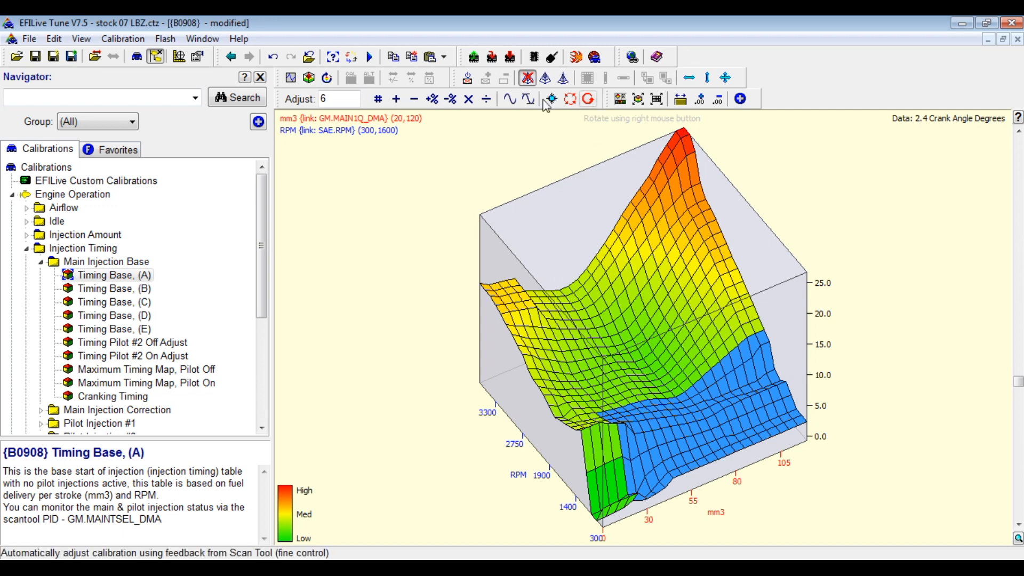
pyautogui.click(510, 100)
pyautogui.click(510, 99)
pyautogui.click(511, 100)
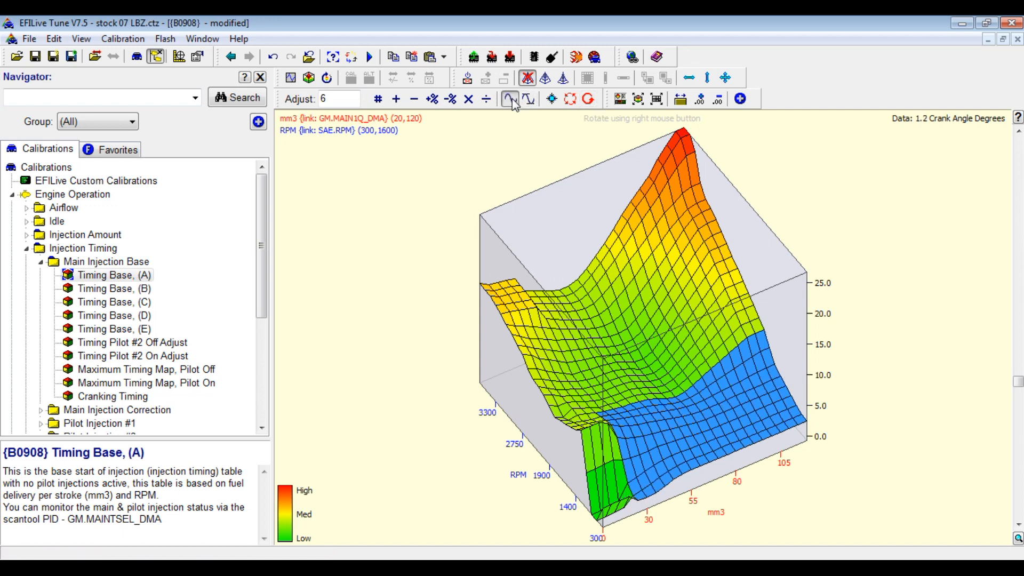
pyautogui.moveTo(591, 332); pyautogui.dragTo(564, 345)
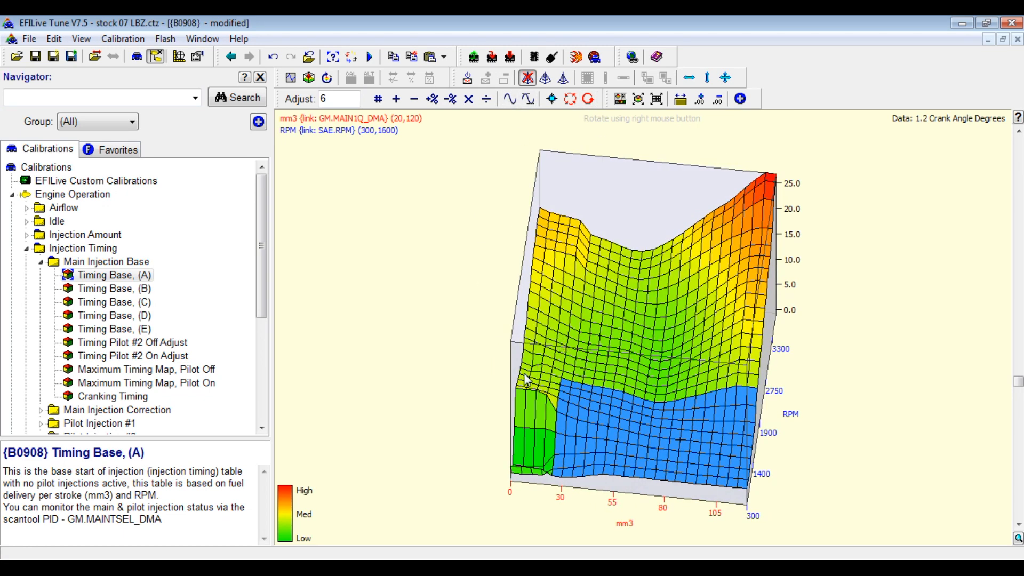
# Smooth the low-mm3 corner at 1000–1600 RPM three times.
pyautogui.moveTo(524, 381); pyautogui.dragTo(550, 436)
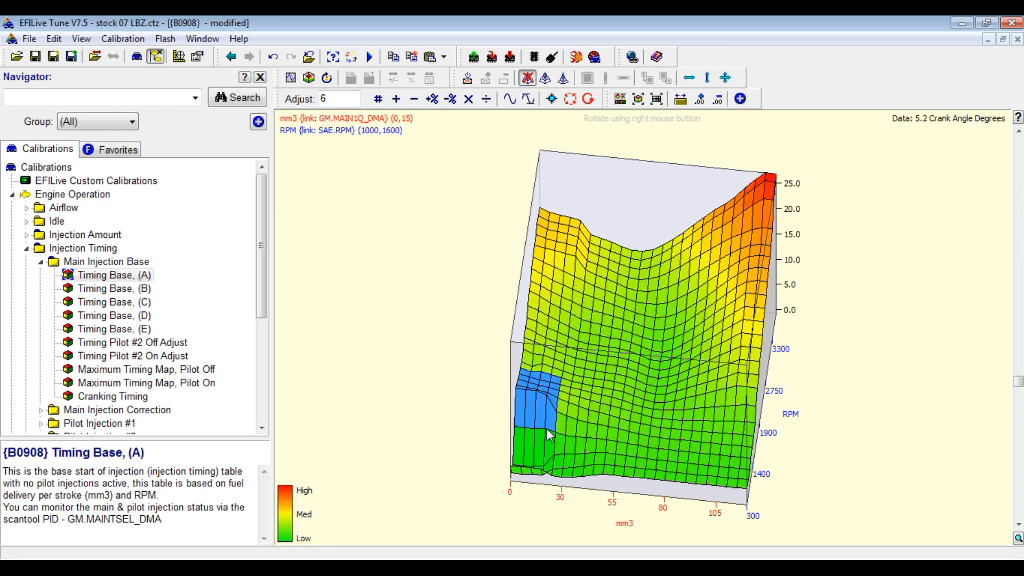
pyautogui.click(510, 99)
pyautogui.click(510, 100)
pyautogui.click(510, 100)
pyautogui.click(509, 100)
# Flatten the spike at mm3 10–30, 2800–4800 RPM with three smoothing passes.
pyautogui.moveTo(584, 326)
pyautogui.mouseDown()
pyautogui.moveTo(587, 343)
pyautogui.moveTo(570, 335)
pyautogui.mouseUp()
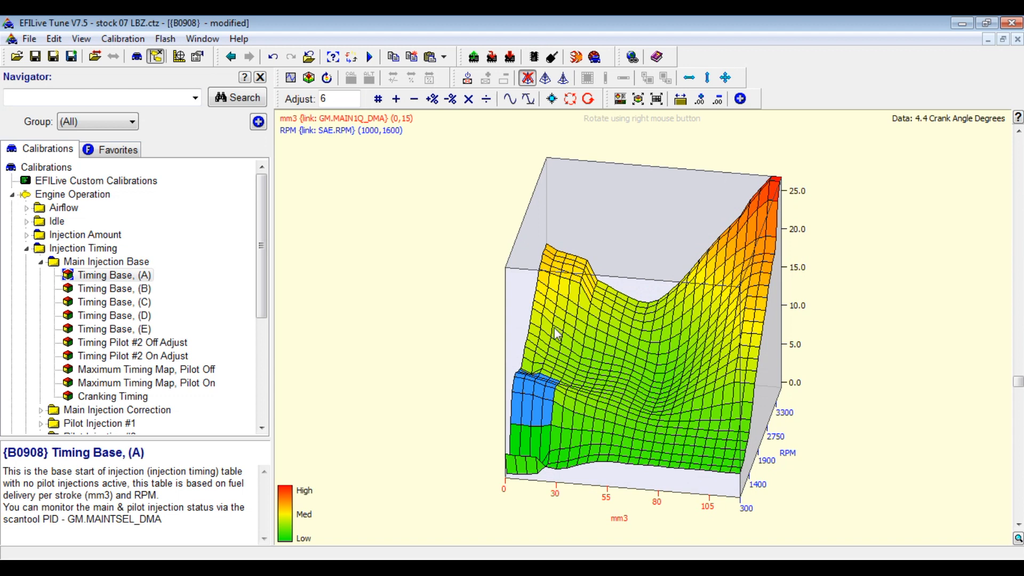
pyautogui.moveTo(552, 257); pyautogui.dragTo(548, 402)
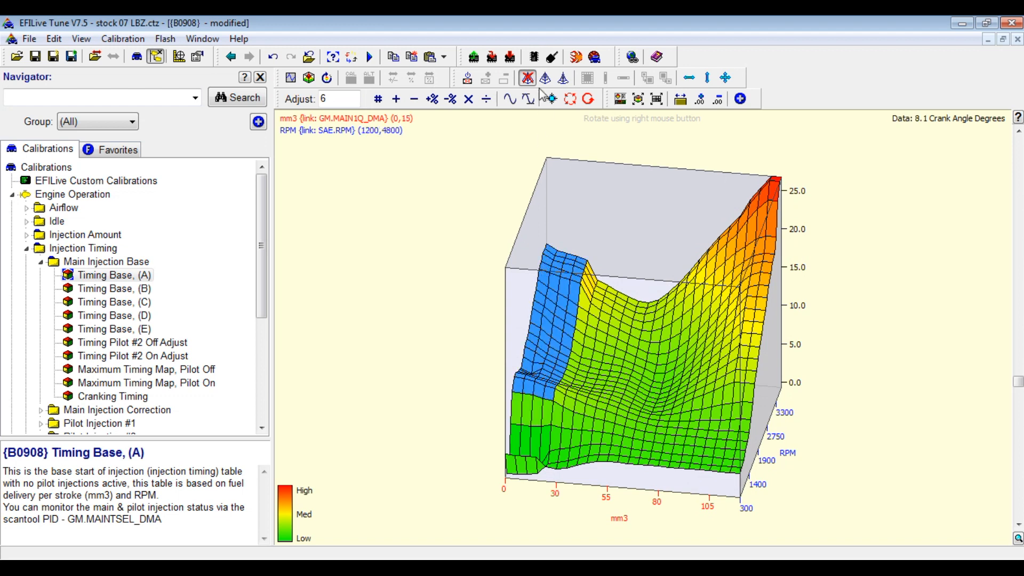
pyautogui.click(570, 334)
pyautogui.moveTo(575, 264); pyautogui.dragTo(593, 343)
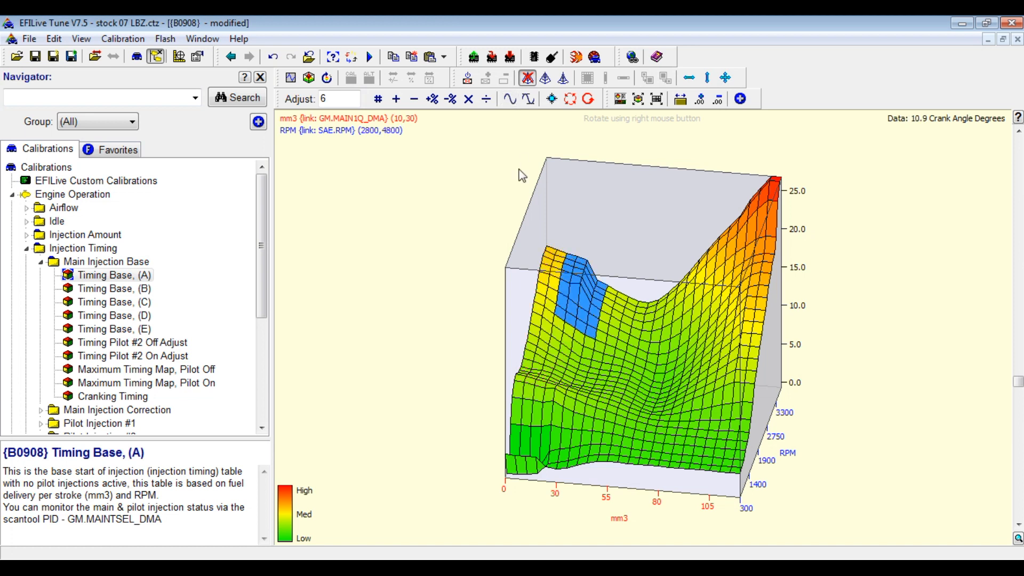
pyautogui.click(509, 100)
pyautogui.click(510, 100)
pyautogui.click(510, 100)
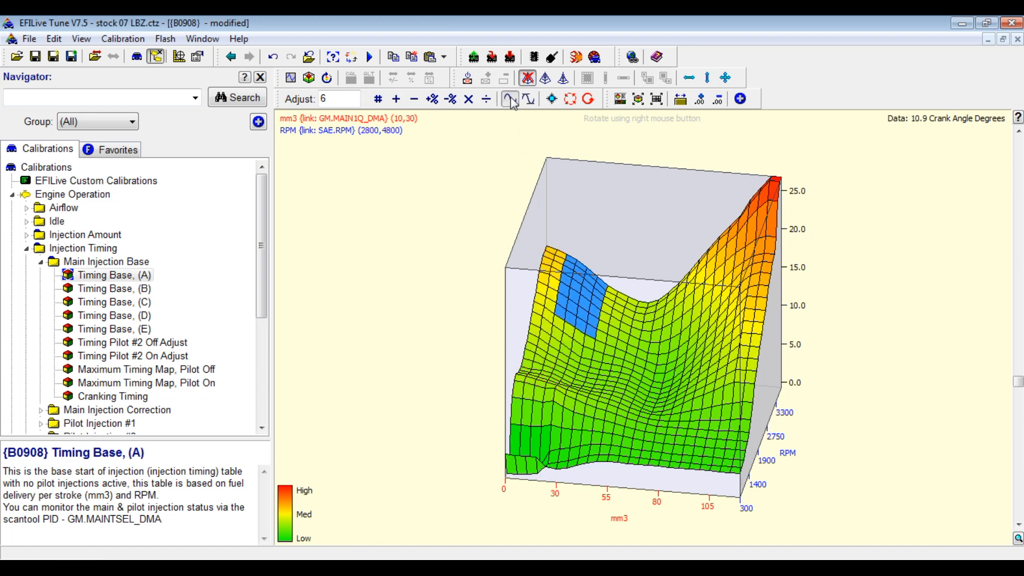
# Smooth the low-RPM low-mm3 cells and the 75–120 mm3, 1400–2000 RPM block twice each.
pyautogui.moveTo(605, 357); pyautogui.dragTo(632, 384)
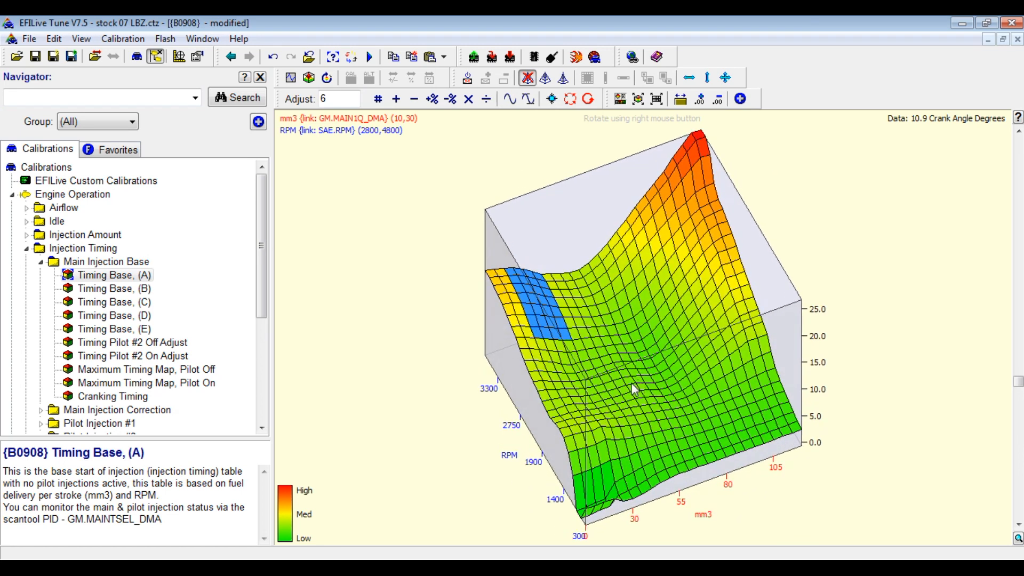
pyautogui.moveTo(592, 424); pyautogui.dragTo(646, 459)
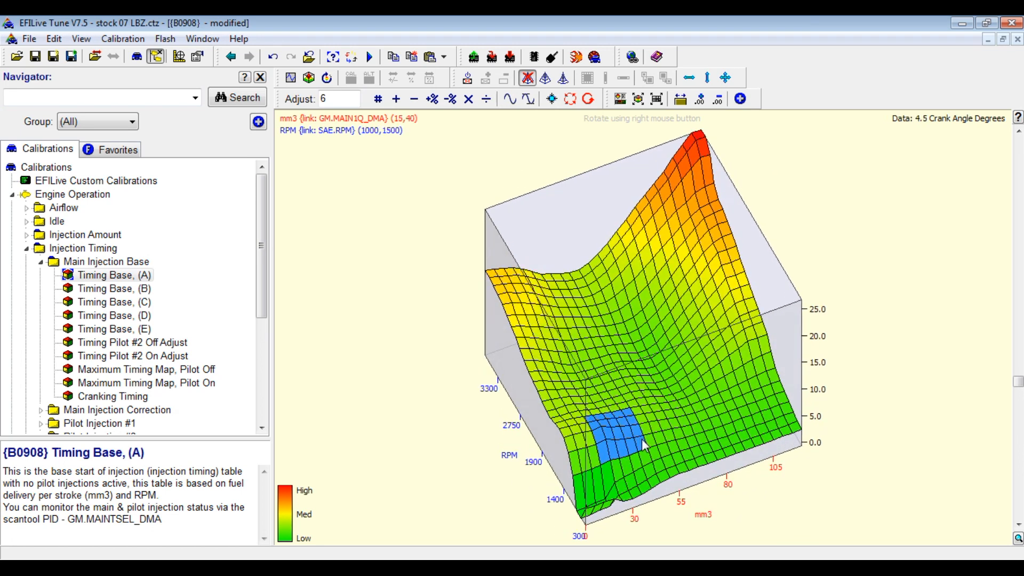
pyautogui.click(511, 101)
pyautogui.click(511, 102)
pyautogui.moveTo(631, 400); pyautogui.dragTo(620, 373)
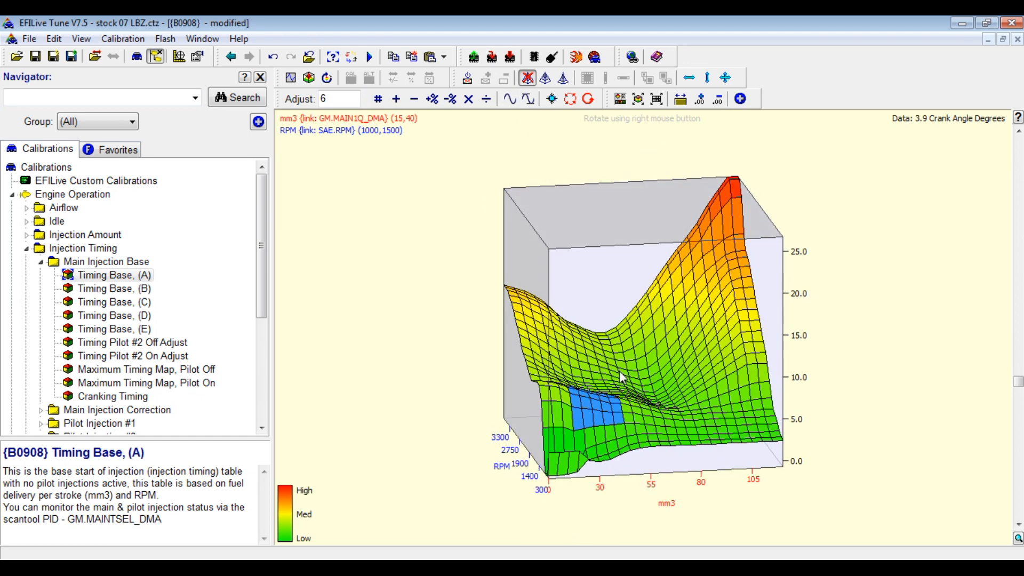
pyautogui.moveTo(681, 397); pyautogui.dragTo(766, 408)
pyautogui.click(511, 100)
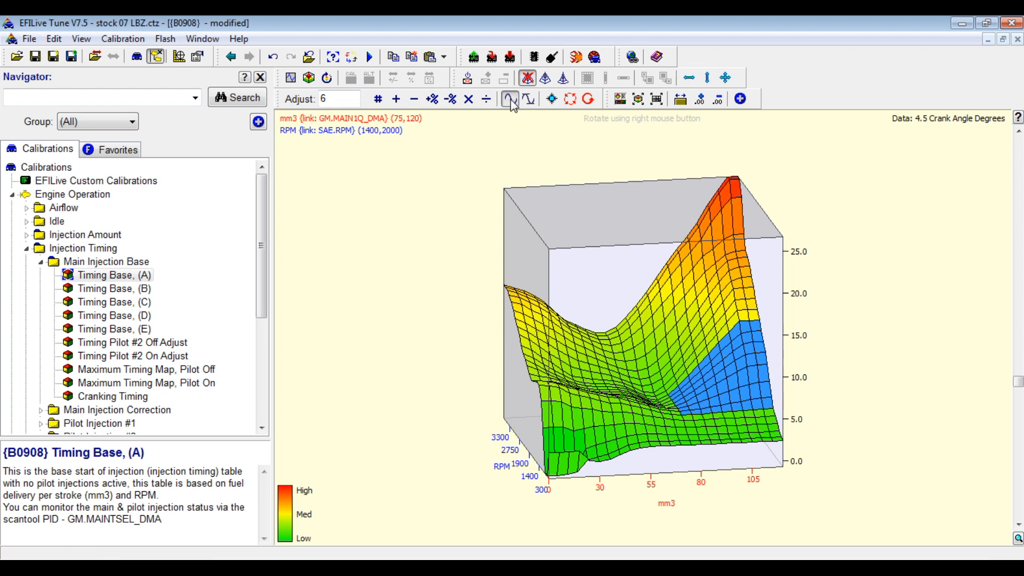
pyautogui.click(511, 100)
# Smooth the 3200–3300 RPM peak three times, then show table, graph and description together.
pyautogui.moveTo(685, 376); pyautogui.dragTo(654, 321)
pyautogui.click(655, 321)
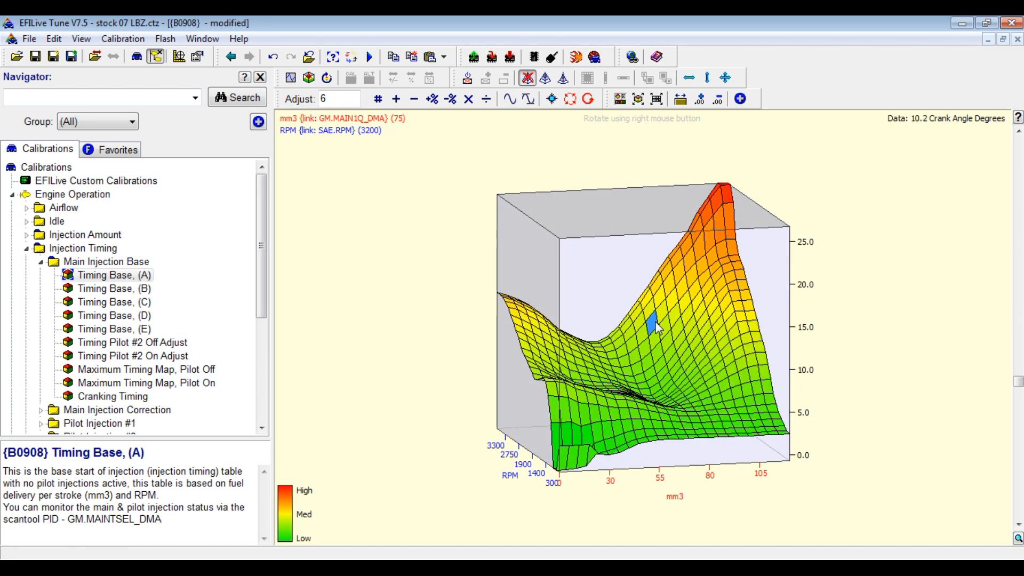
pyautogui.moveTo(731, 249); pyautogui.dragTo(718, 195)
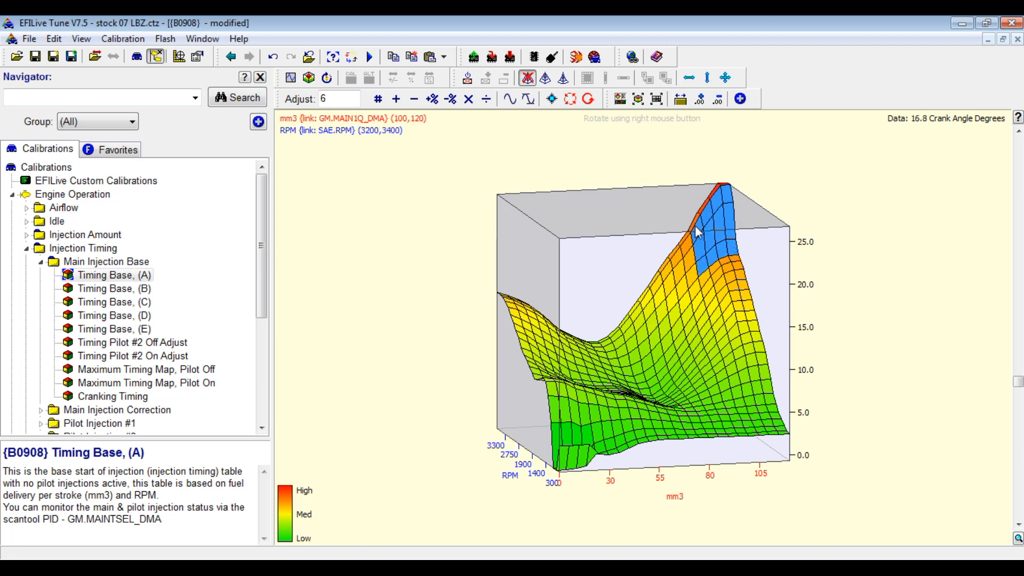
pyautogui.click(510, 101)
pyautogui.click(510, 102)
pyautogui.click(511, 102)
pyautogui.click(645, 349)
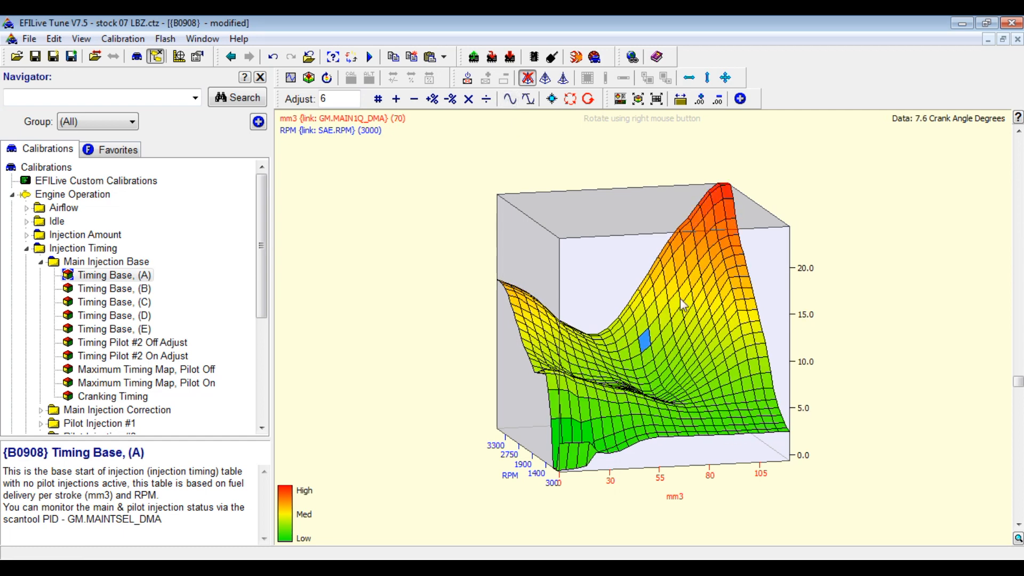
pyautogui.click(621, 99)
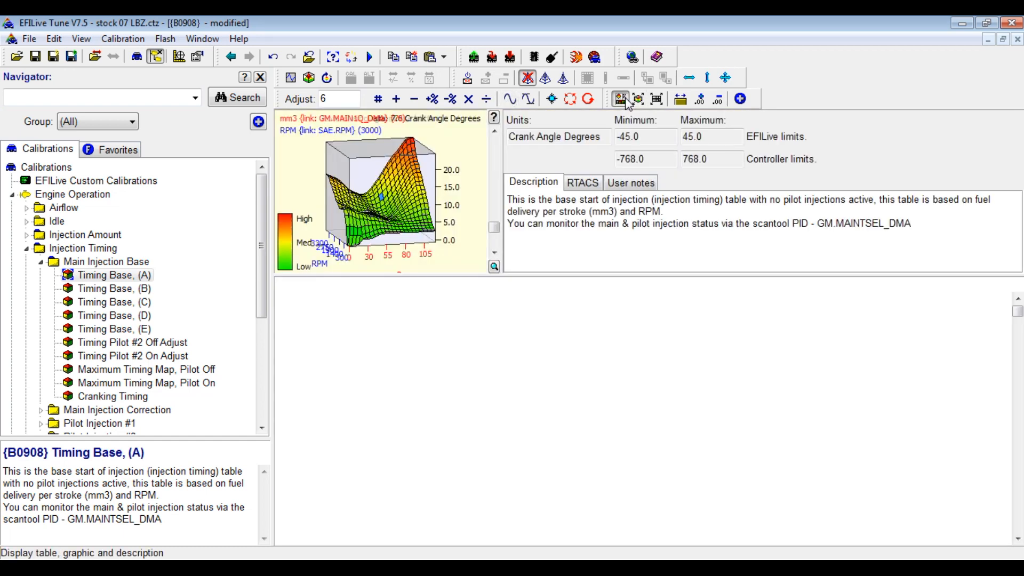
pyautogui.moveTo(418, 236)
pyautogui.mouseDown()
pyautogui.moveTo(397, 235)
pyautogui.moveTo(409, 231)
pyautogui.mouseUp()
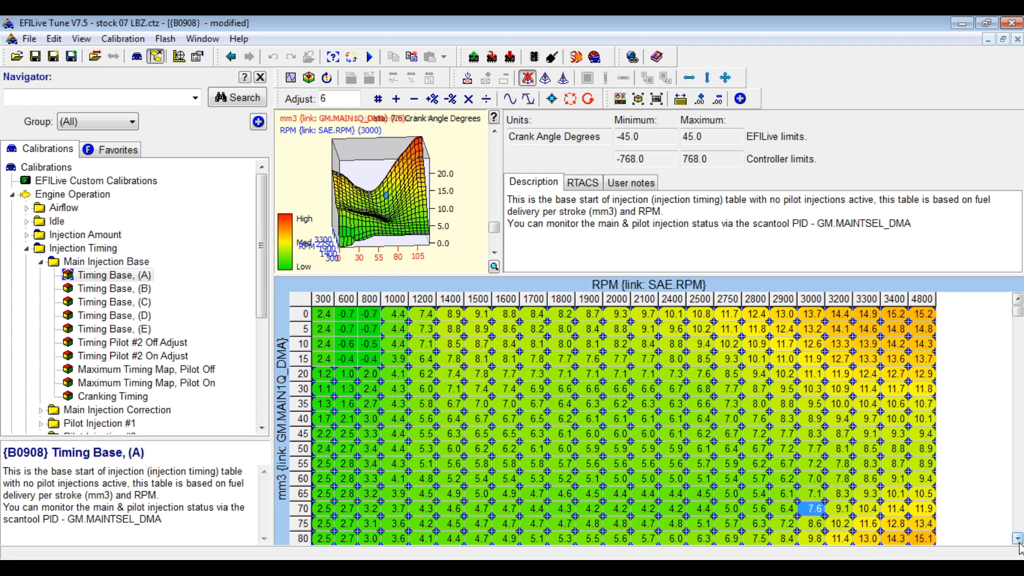
pyautogui.click(1017, 539)
pyautogui.click(1017, 539)
pyautogui.click(1018, 538)
pyautogui.click(1018, 539)
pyautogui.click(1017, 538)
pyautogui.click(1018, 538)
pyautogui.click(1018, 538)
pyautogui.click(1018, 538)
pyautogui.click(1018, 539)
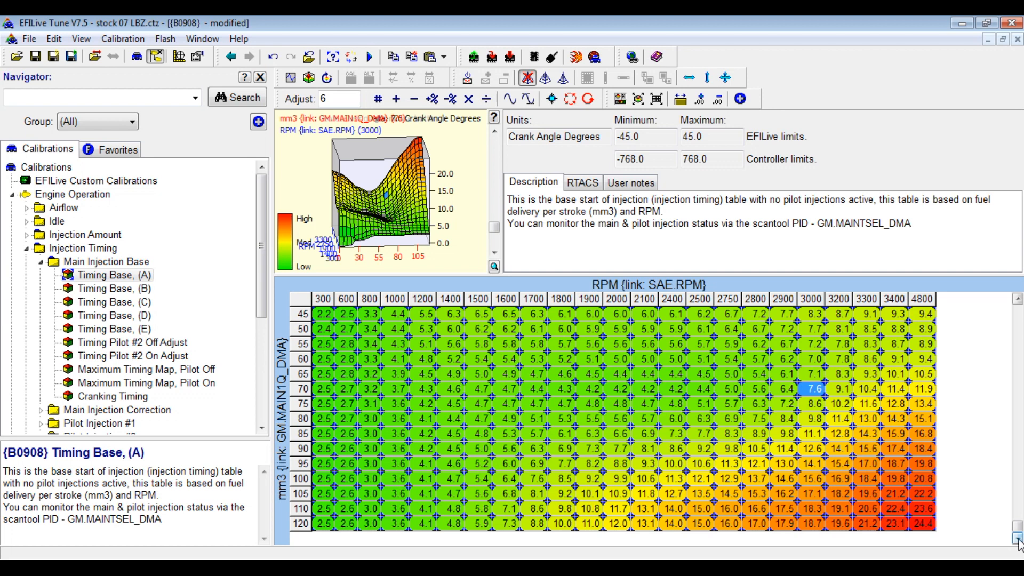
pyautogui.moveTo(1017, 533); pyautogui.dragTo(1017, 307)
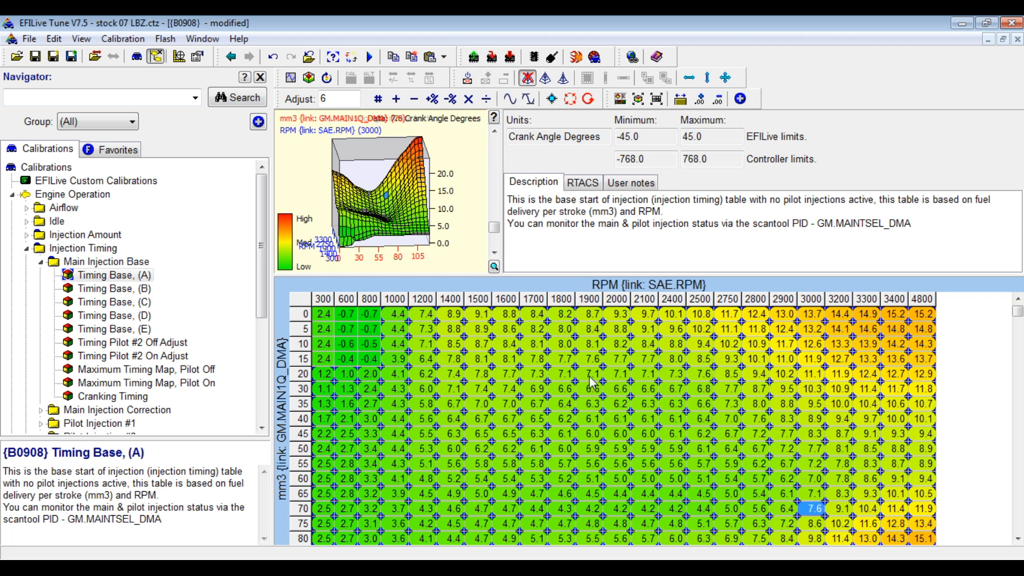
pyautogui.moveTo(591, 378); pyautogui.dragTo(616, 411)
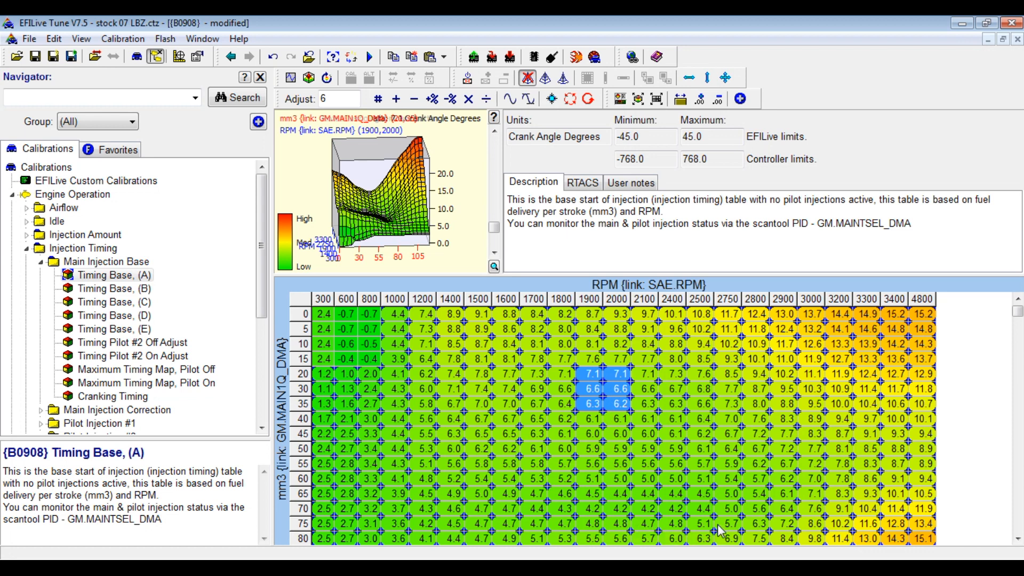
pyautogui.click(1018, 539)
pyautogui.click(1017, 538)
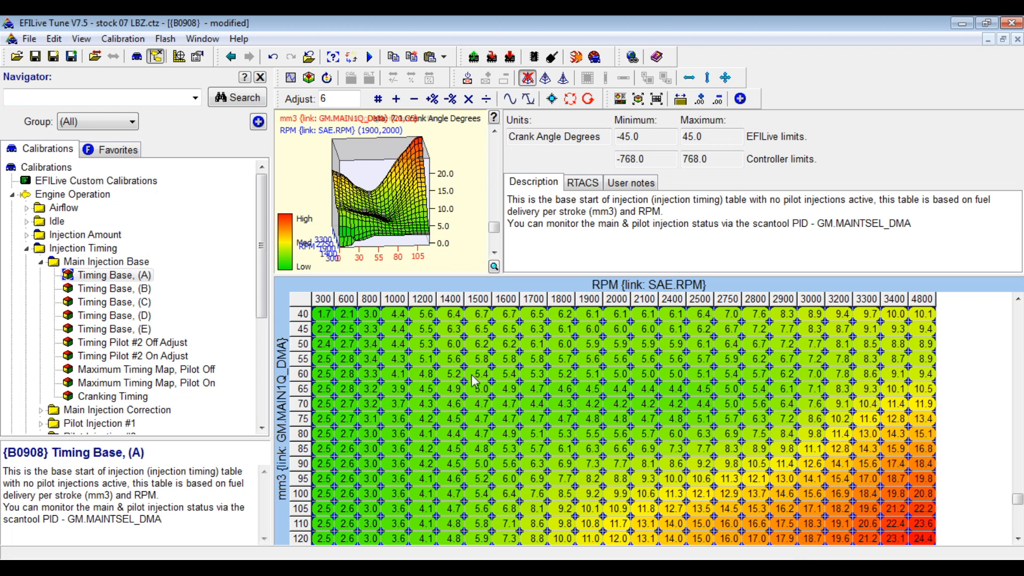
# Step through Timing Base (B)–(E), then select every cell of Timing Base (A).
pyautogui.click(146, 292)
pyautogui.click(143, 305)
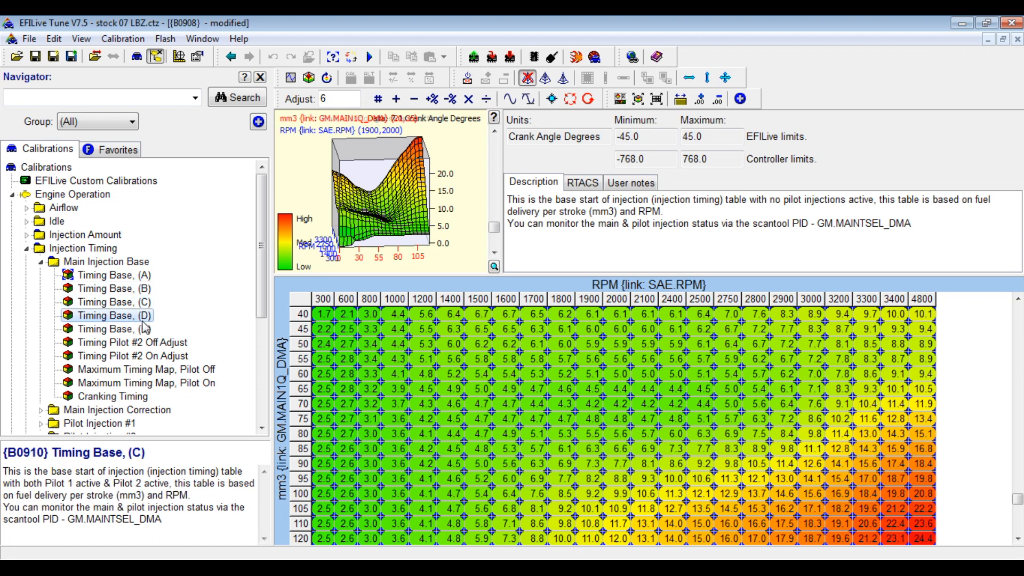
pyautogui.click(142, 320)
pyautogui.click(143, 328)
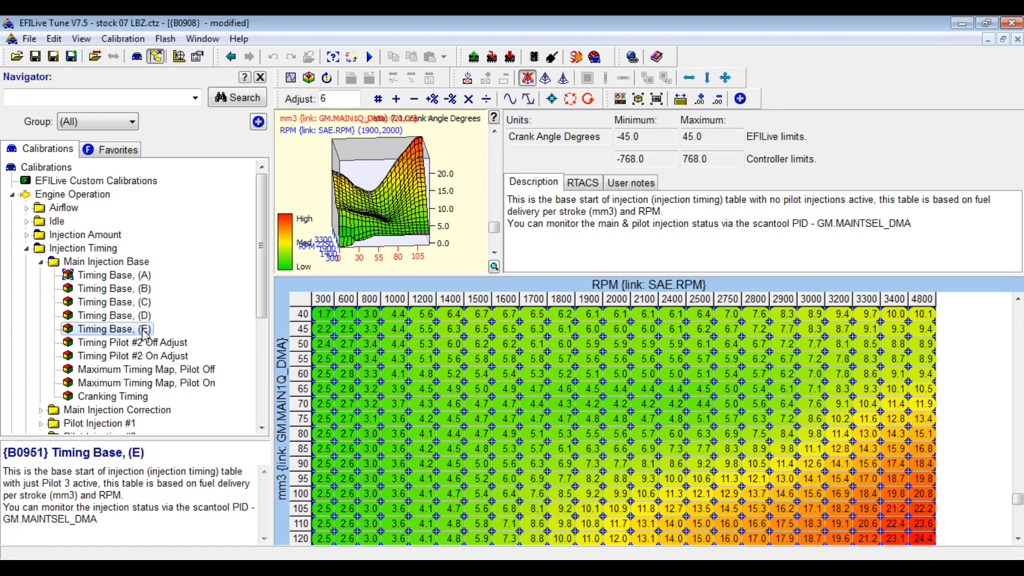
pyautogui.click(301, 308)
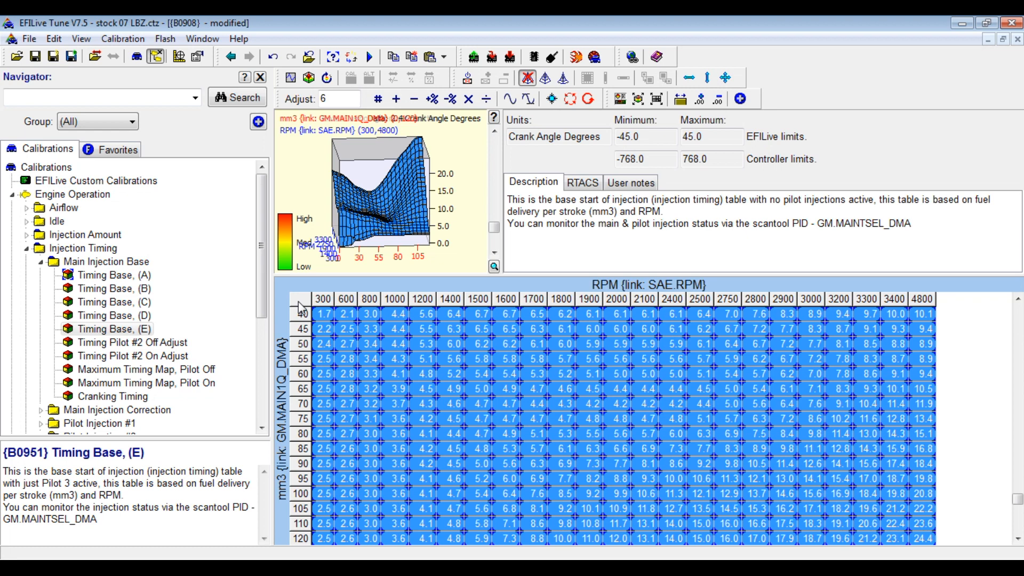
# Paste Timing Base (A)'s values into Timing Base (B), (C), (D) and (E).
pyautogui.click(146, 292)
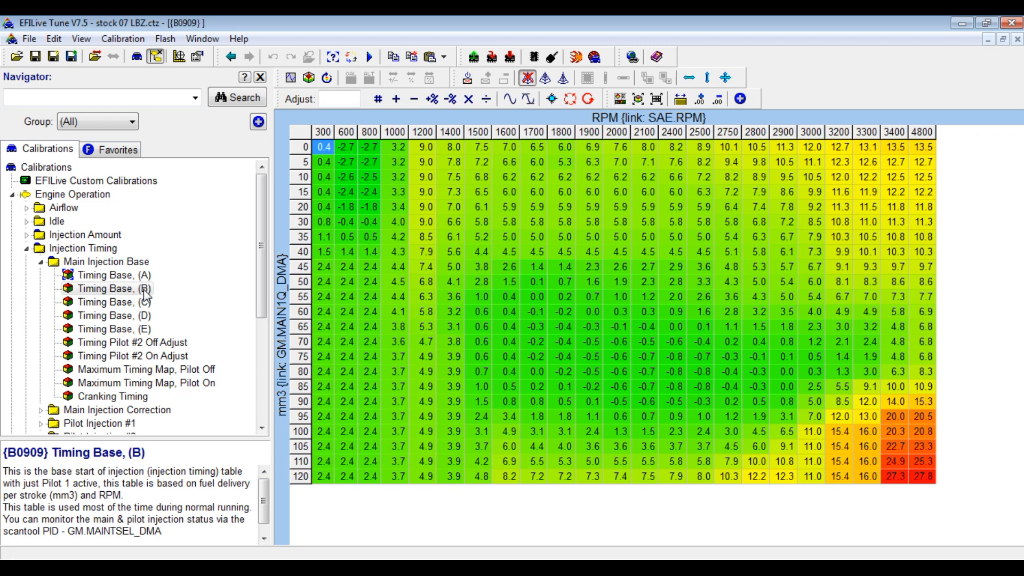
pyautogui.hotkey('ctrl', 'v')
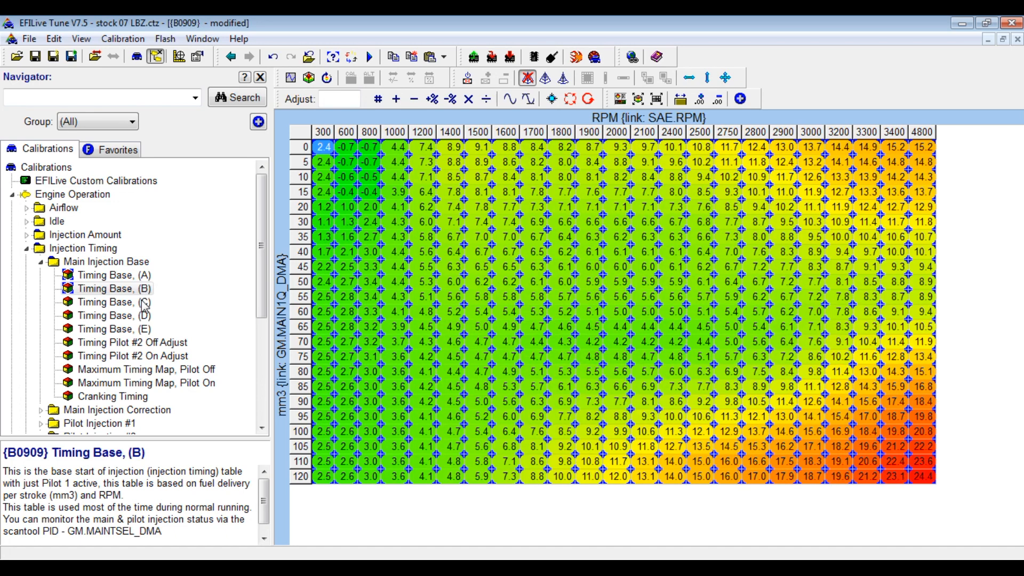
pyautogui.click(145, 304)
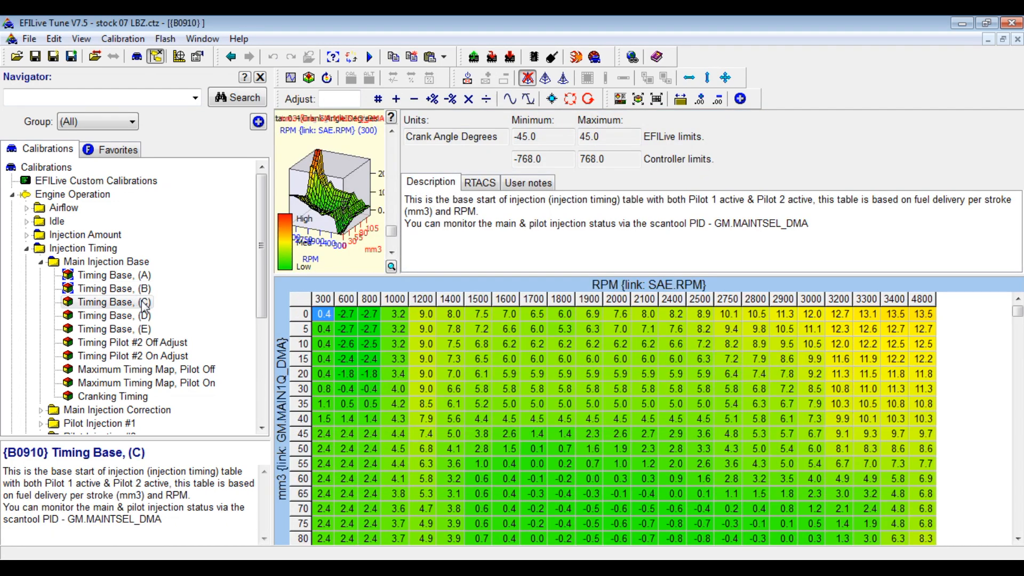
pyautogui.hotkey('ctrl', 'v')
pyautogui.click(143, 320)
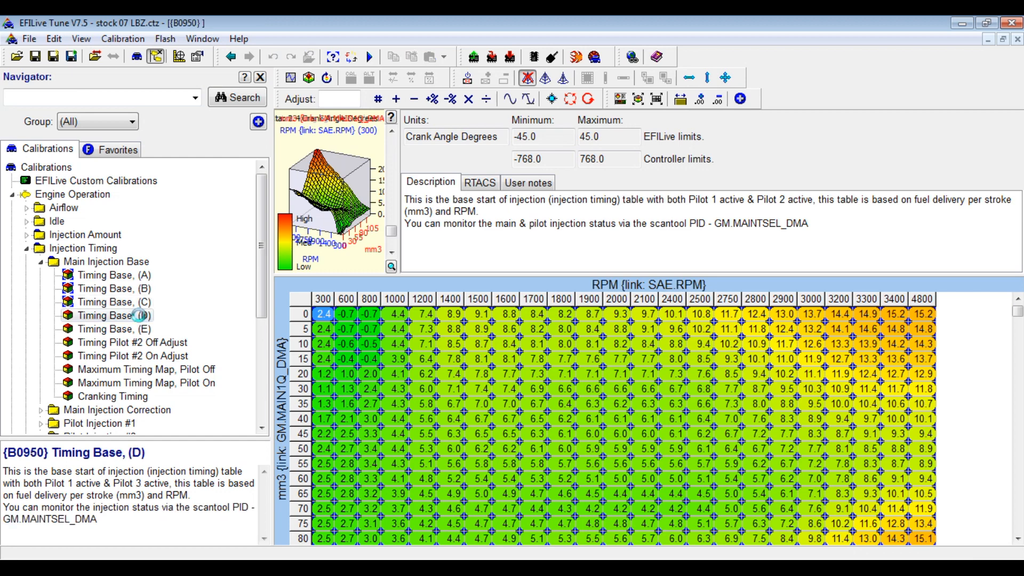
pyautogui.hotkey('ctrl', 'v')
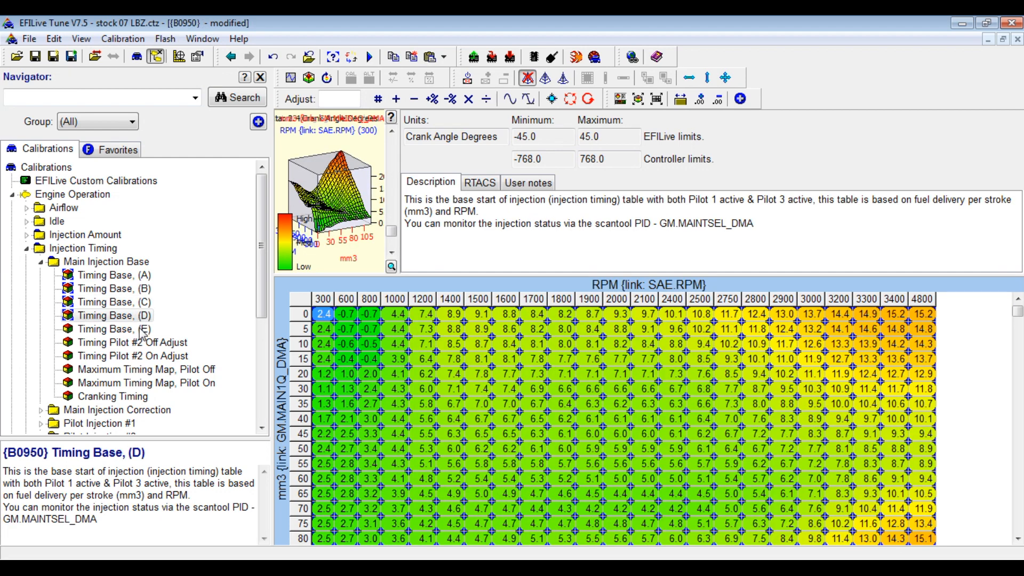
pyautogui.click(143, 331)
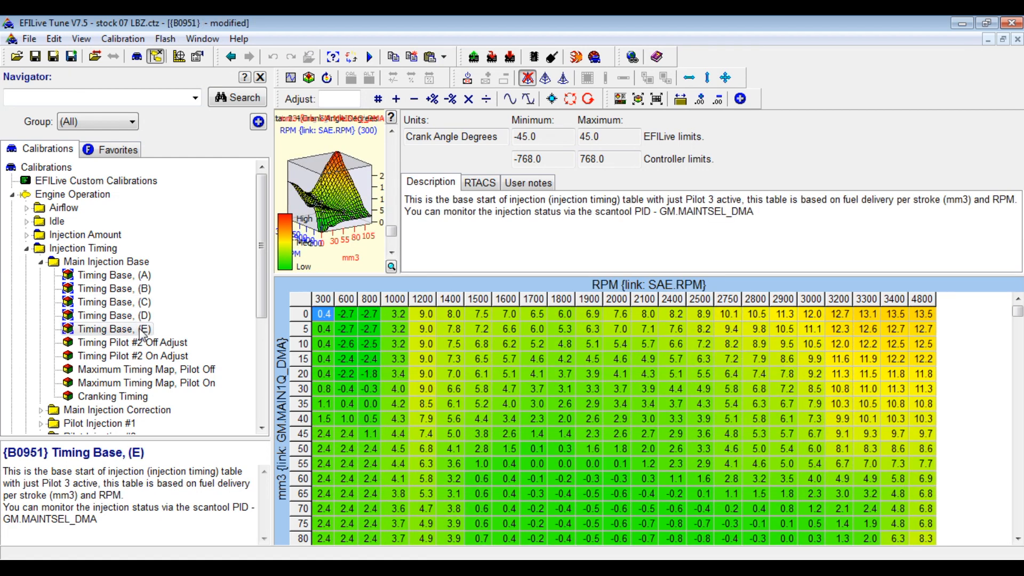
pyautogui.hotkey('ctrl', 'v')
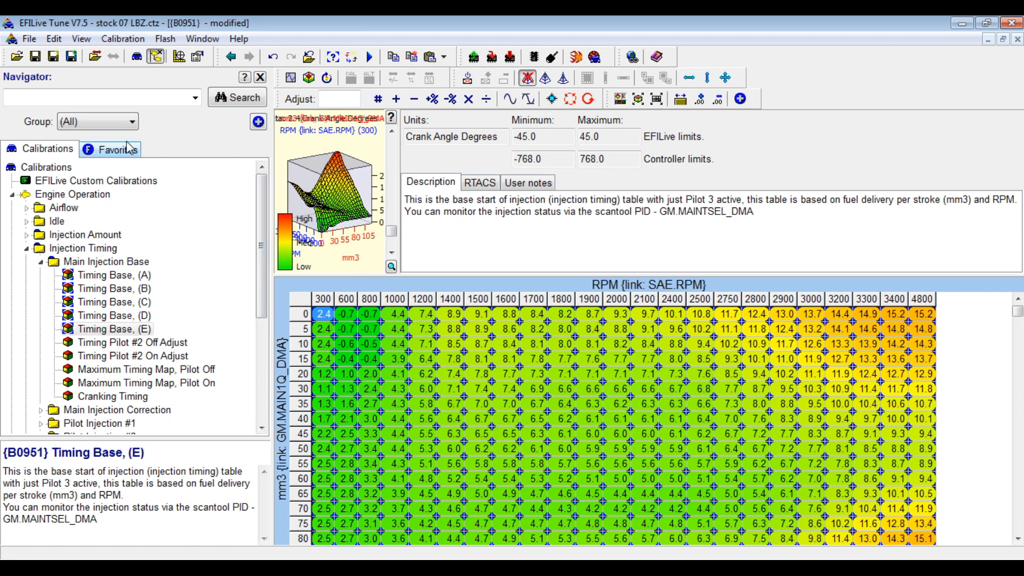
pyautogui.click(87, 95)
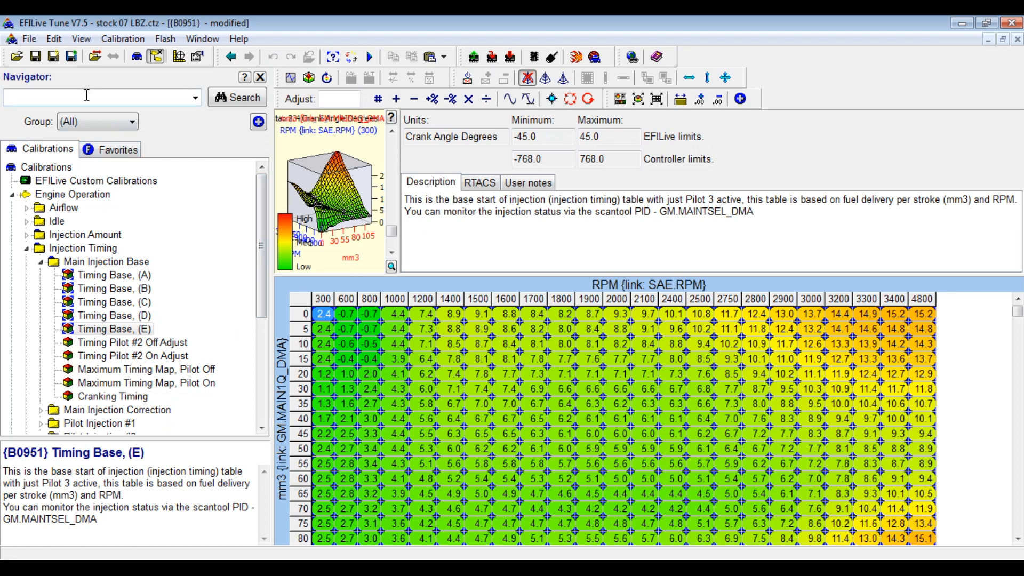